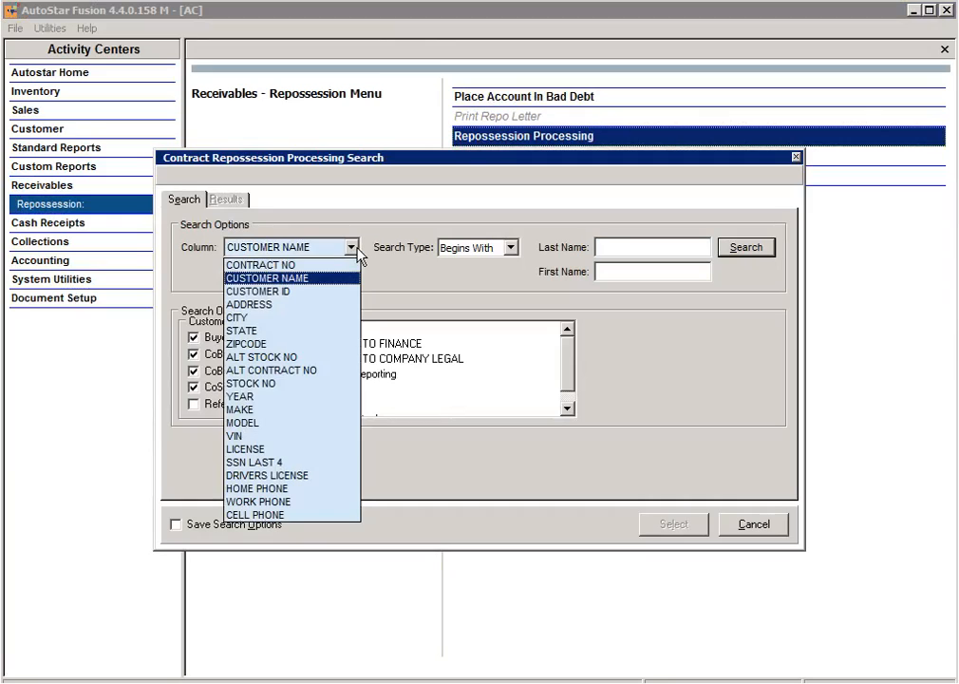
Step: Search Repossession Processing by contract number and open the matching contract's repossession record
{"action": "left_click", "coordinate": [331, 268]}
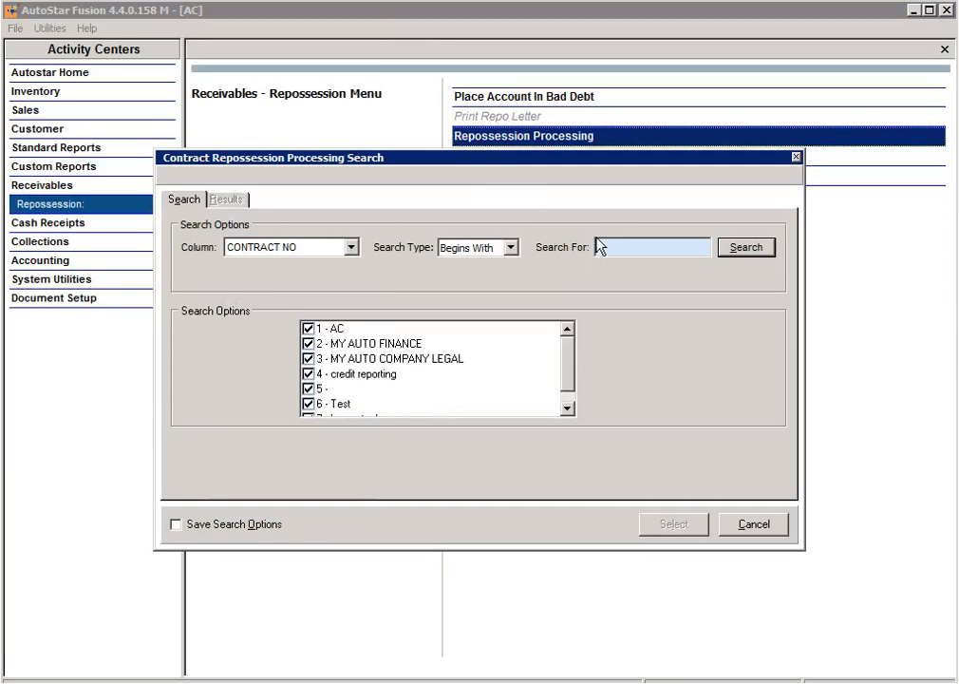
{"action": "key", "text": "Return"}
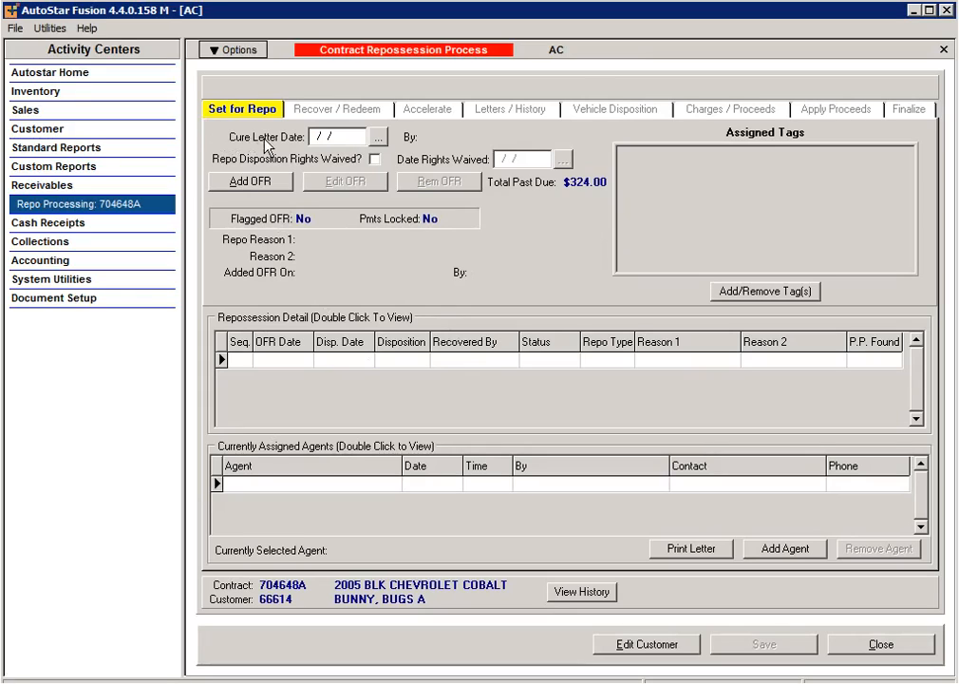
{"action": "left_click", "coordinate": [322, 137]}
Step: Open the Maintain Out For Repo Status dialog from the Set for Repo tab
{"action": "left_click", "coordinate": [258, 183]}
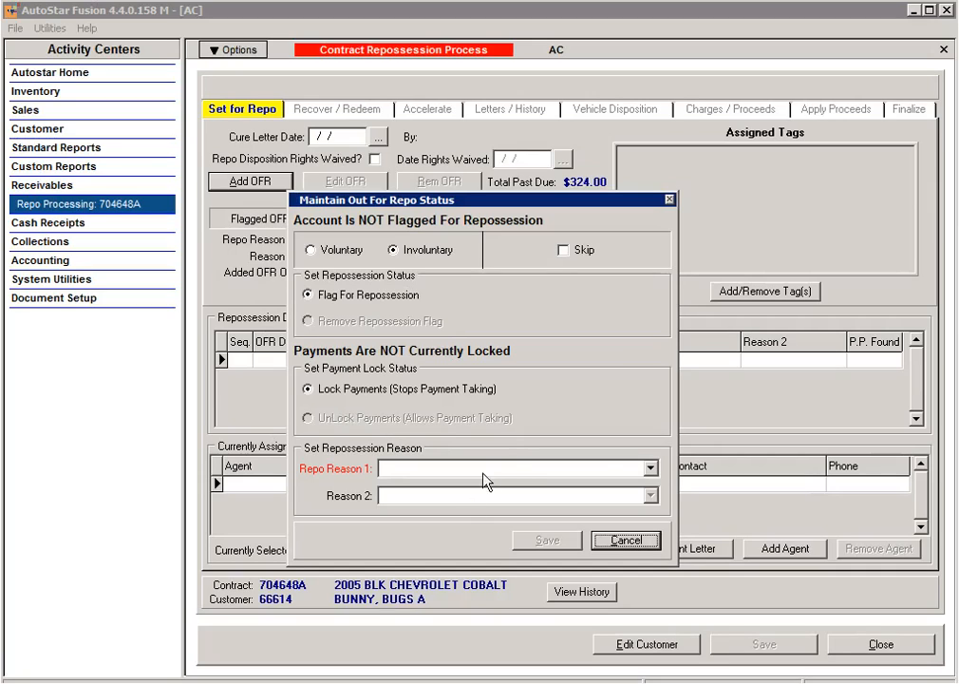
Step: Set repo reasons CP Cannot Pay and MD Medical and mark the repossession voluntary
{"action": "left_click", "coordinate": [651, 469]}
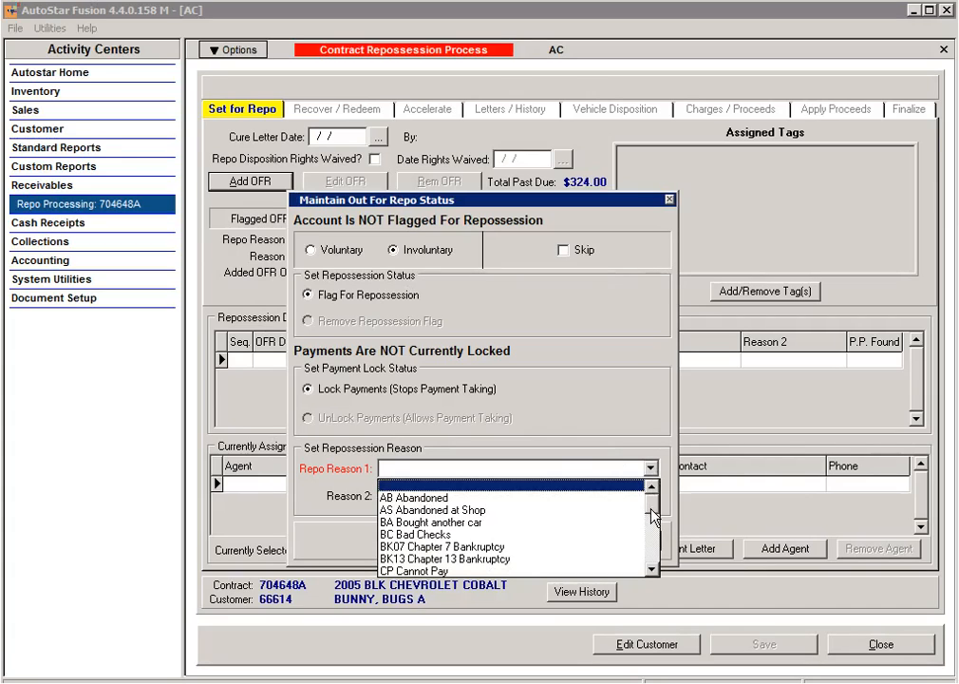
{"action": "left_click", "coordinate": [408, 570]}
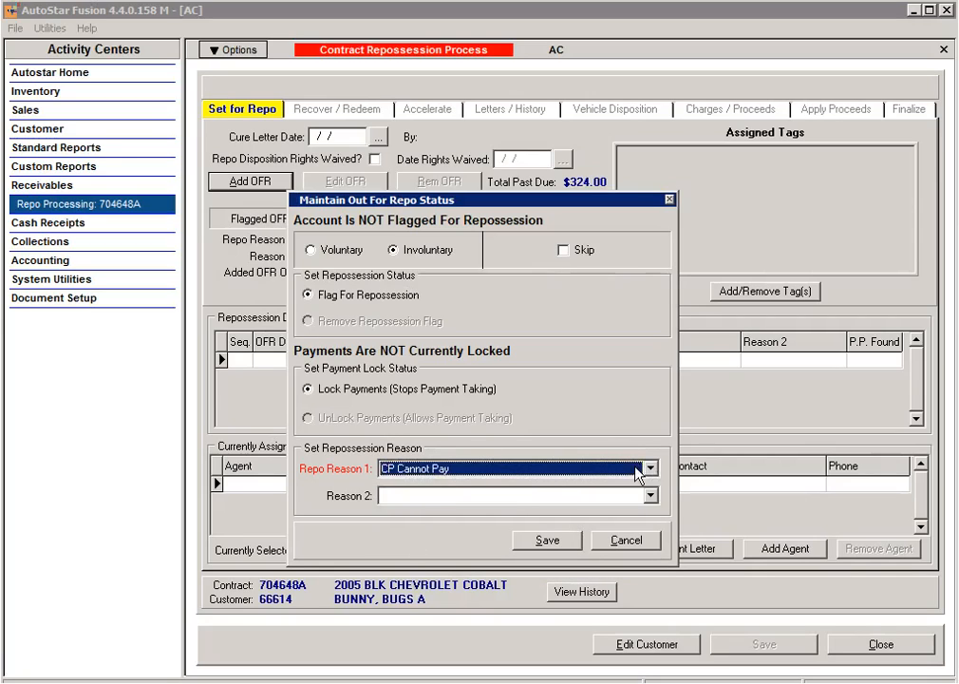
{"action": "left_click", "coordinate": [381, 498]}
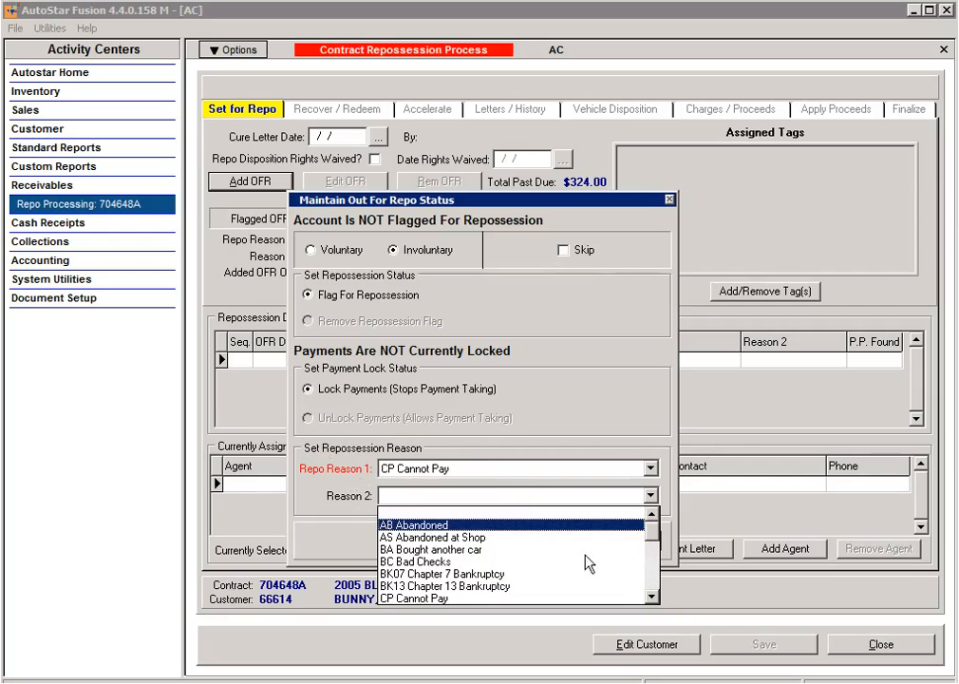
{"action": "left_click", "coordinate": [650, 597]}
{"action": "left_click", "coordinate": [650, 597]}
{"action": "left_click", "coordinate": [650, 597]}
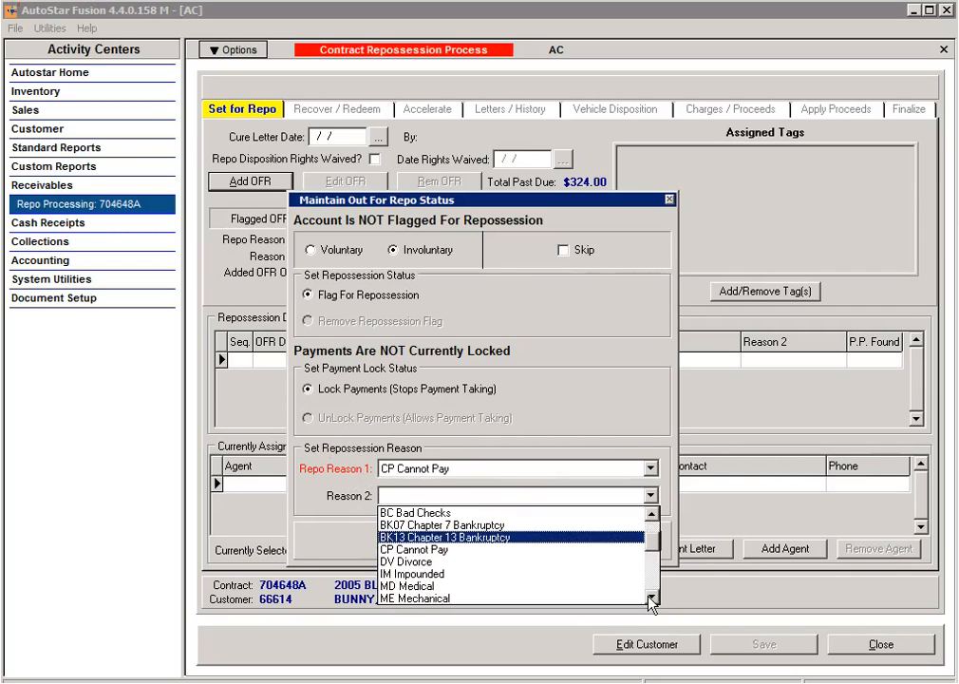
{"action": "left_click", "coordinate": [429, 586]}
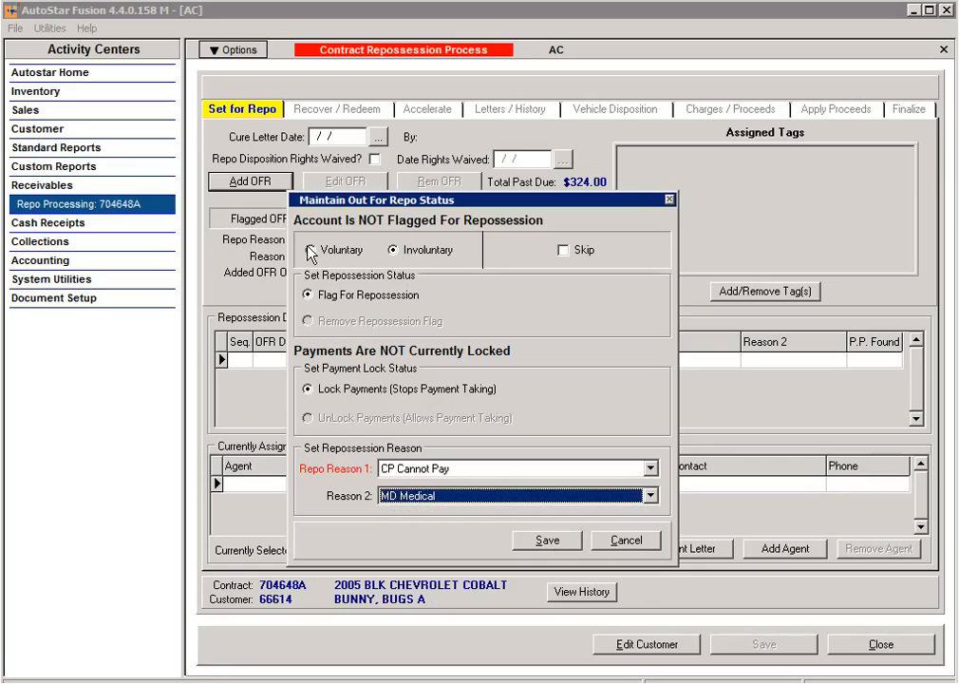
{"action": "left_click", "coordinate": [365, 248]}
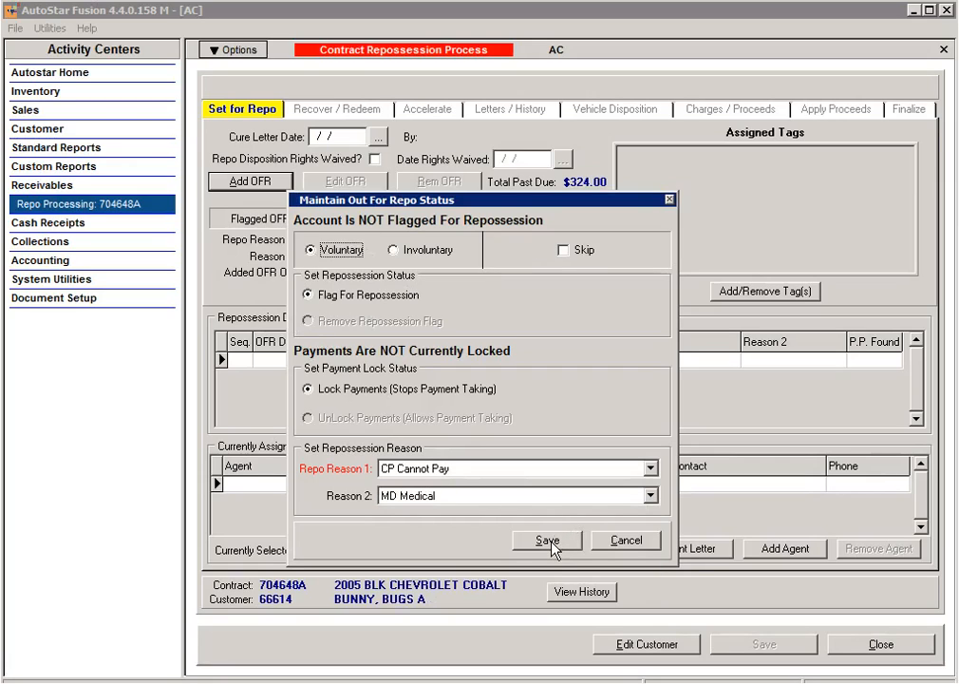
{"action": "left_click", "coordinate": [648, 496]}
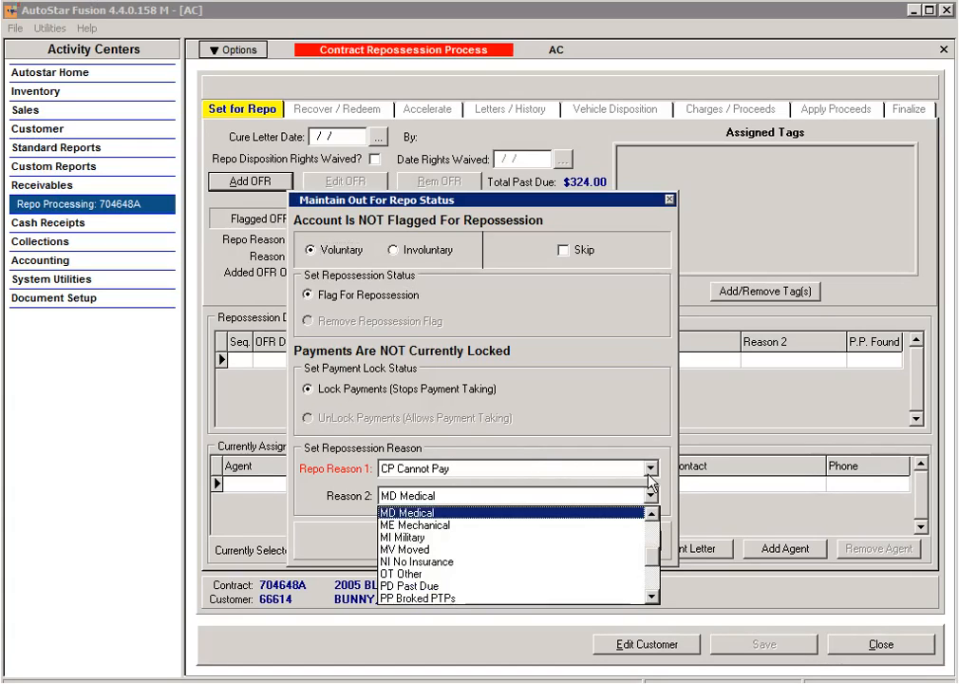
{"action": "left_click", "coordinate": [556, 509]}
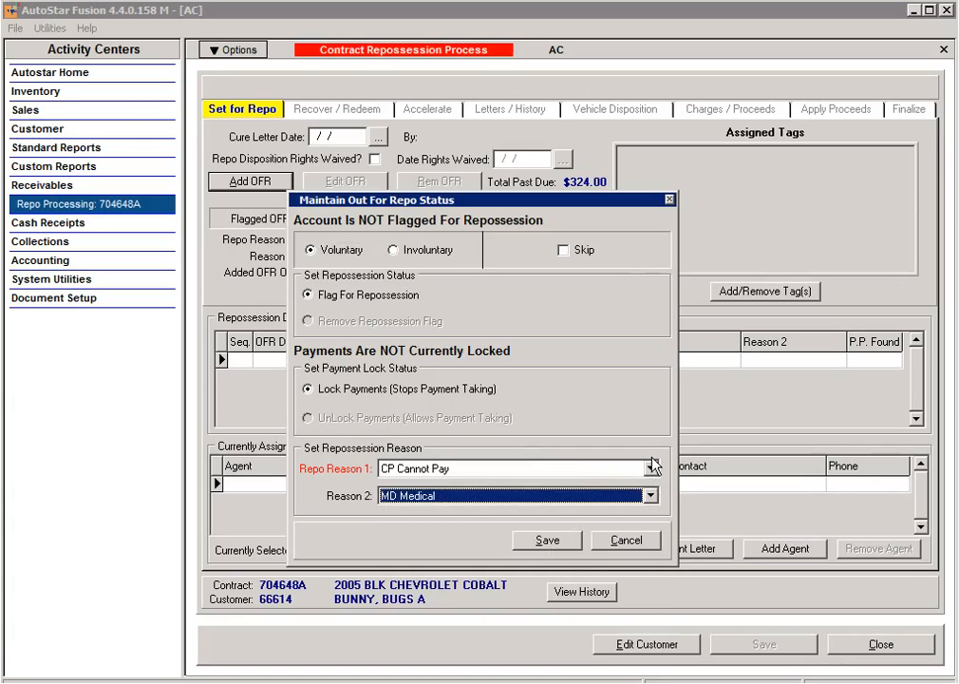
Step: Change to RI Reduced Income, Involuntary, blank second reason, and save the status
{"action": "left_click", "coordinate": [648, 468]}
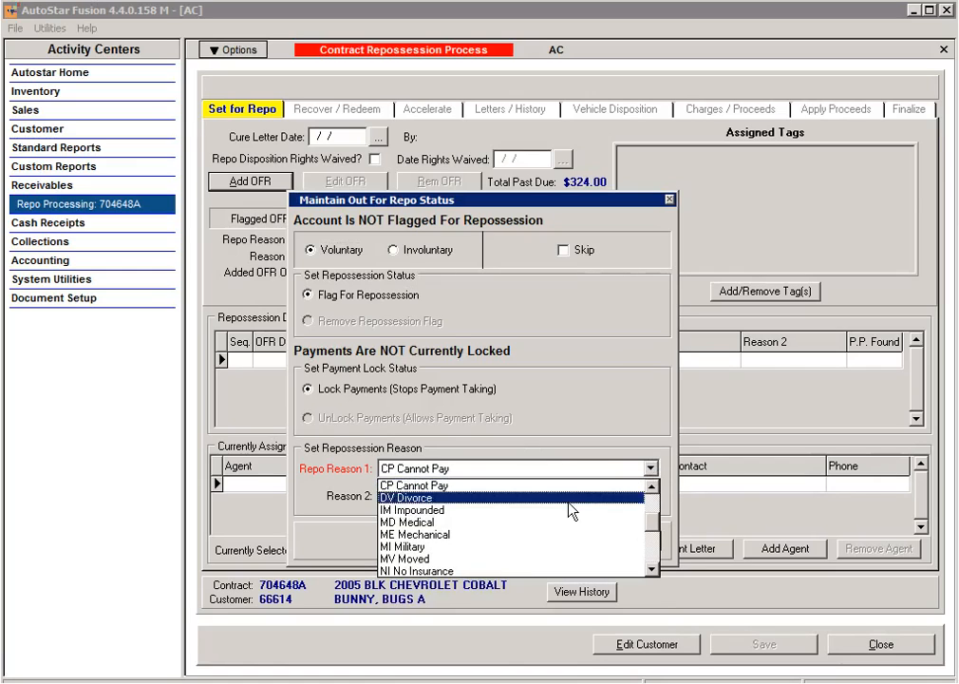
{"action": "left_click", "coordinate": [650, 549]}
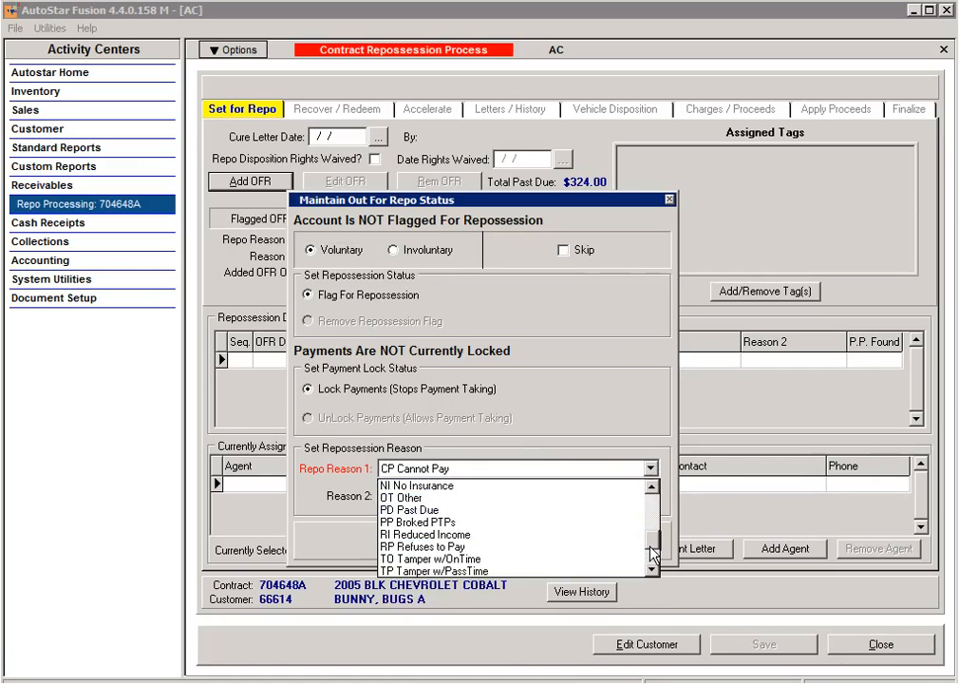
{"action": "left_click", "coordinate": [462, 534]}
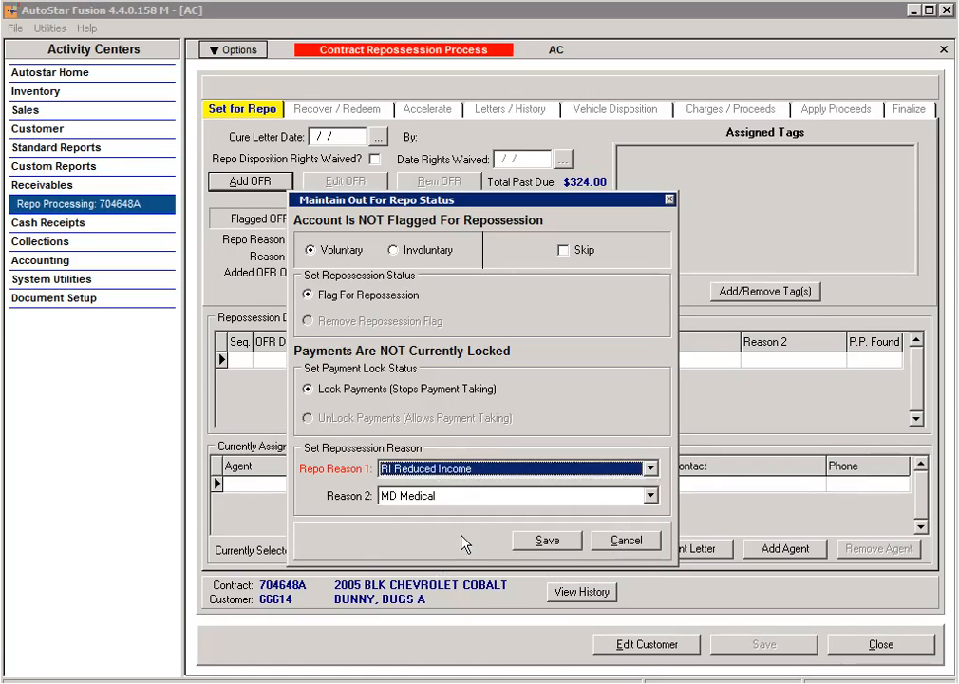
{"action": "left_click", "coordinate": [394, 251]}
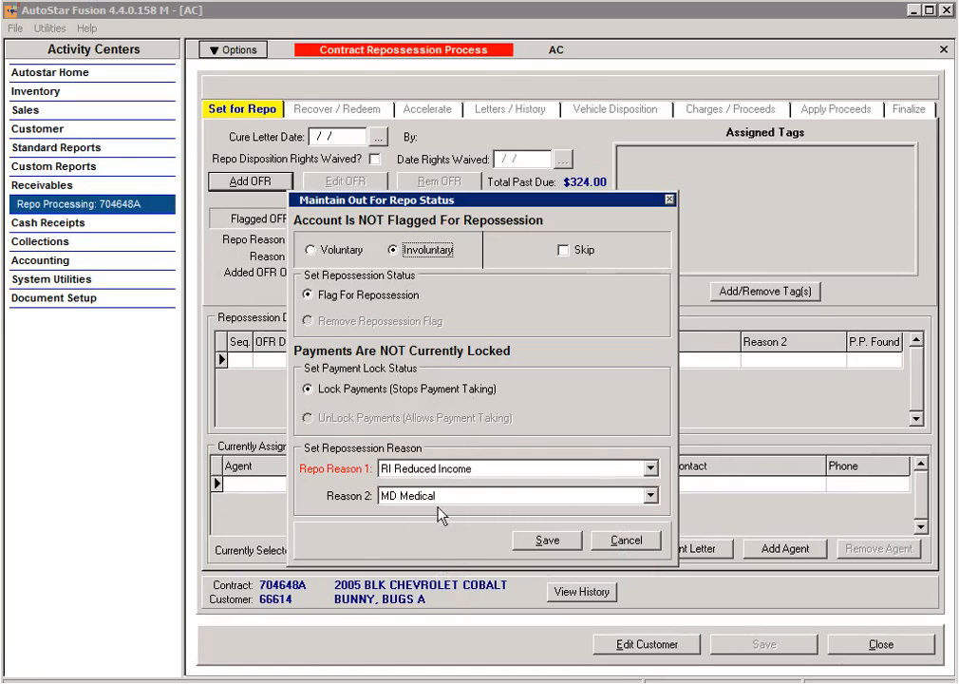
{"action": "left_click", "coordinate": [487, 503]}
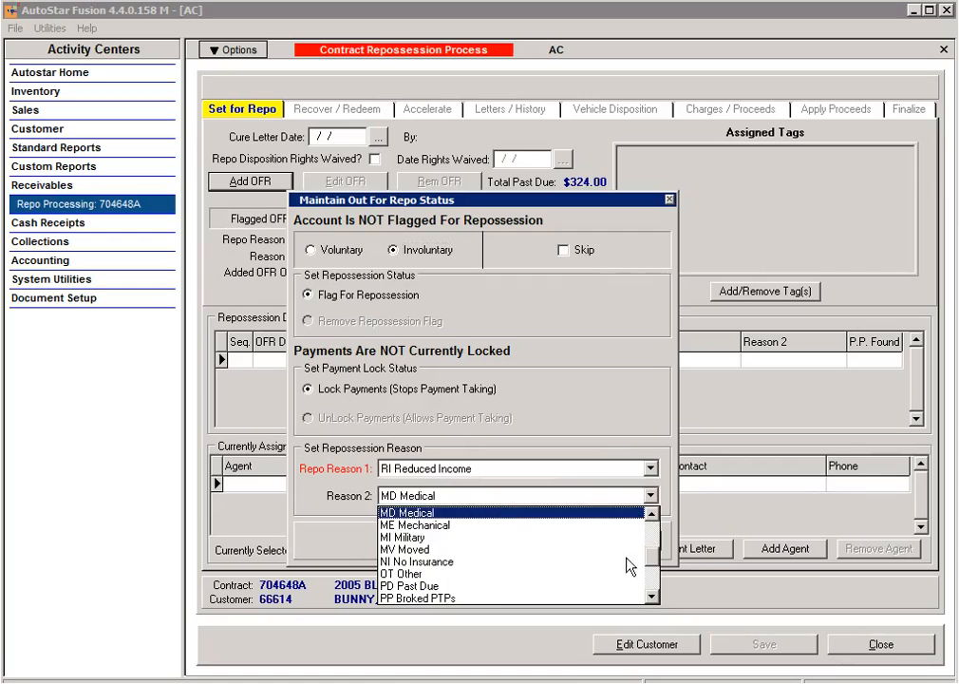
{"action": "scroll", "coordinate": [658, 570], "scroll_direction": "up", "scroll_amount": 4}
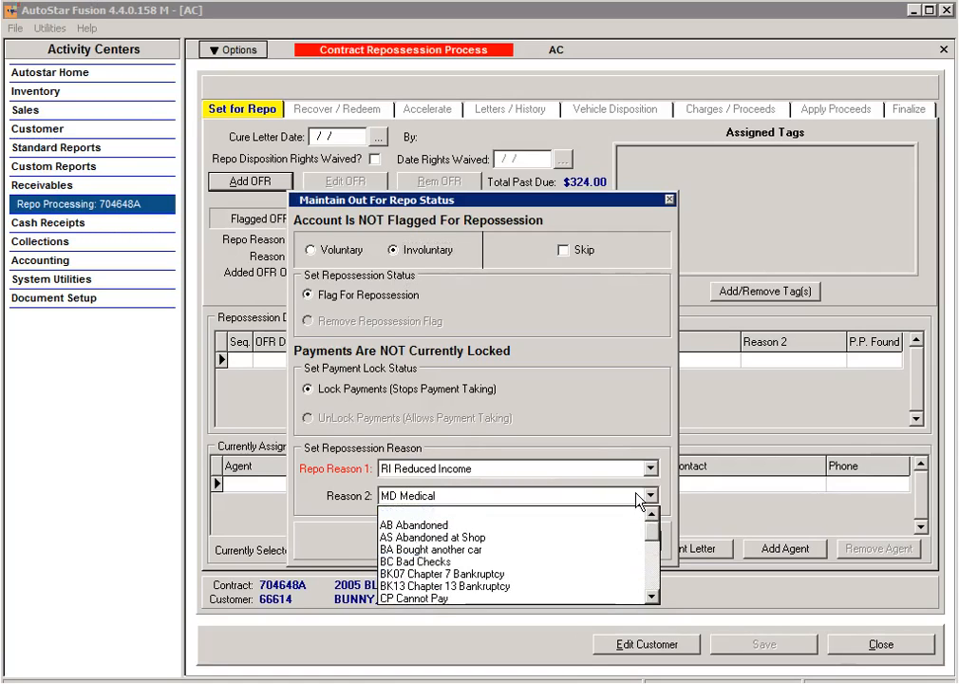
{"action": "left_click", "coordinate": [527, 514]}
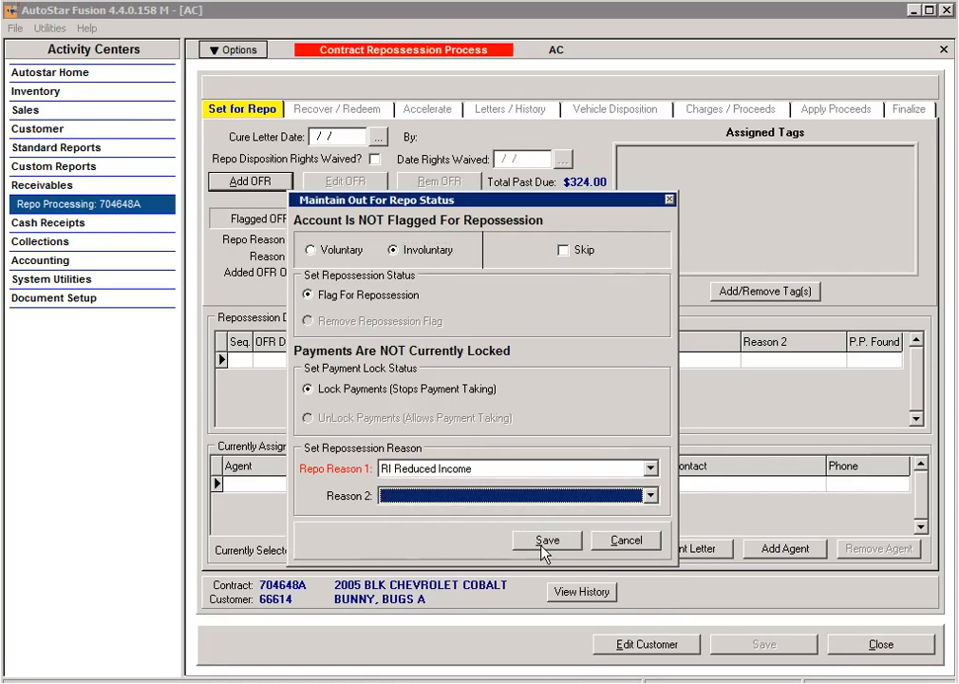
{"action": "left_click", "coordinate": [544, 540]}
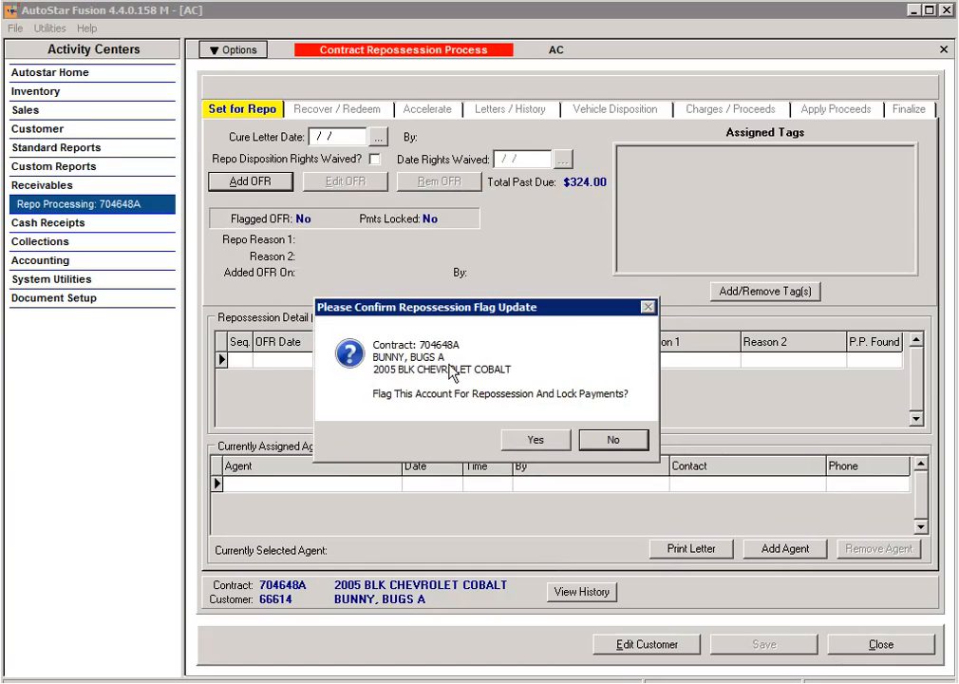
Step: Confirm the repo flag with locked payments, assign INHOUSE Repo Agent, and decline the authorization letter
{"action": "left_click", "coordinate": [554, 442]}
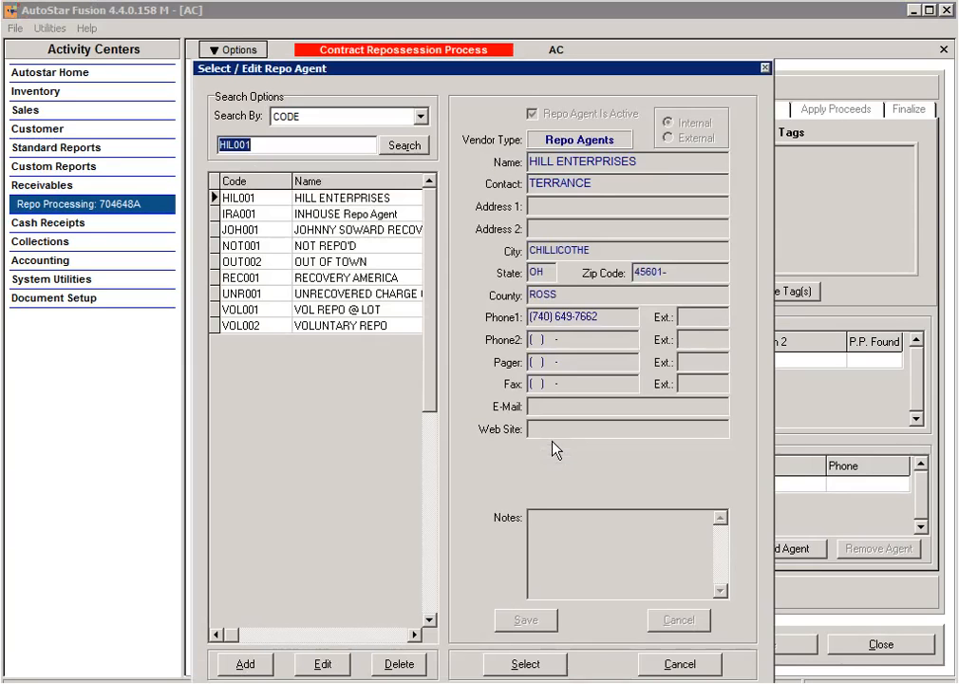
{"action": "left_click", "coordinate": [298, 216]}
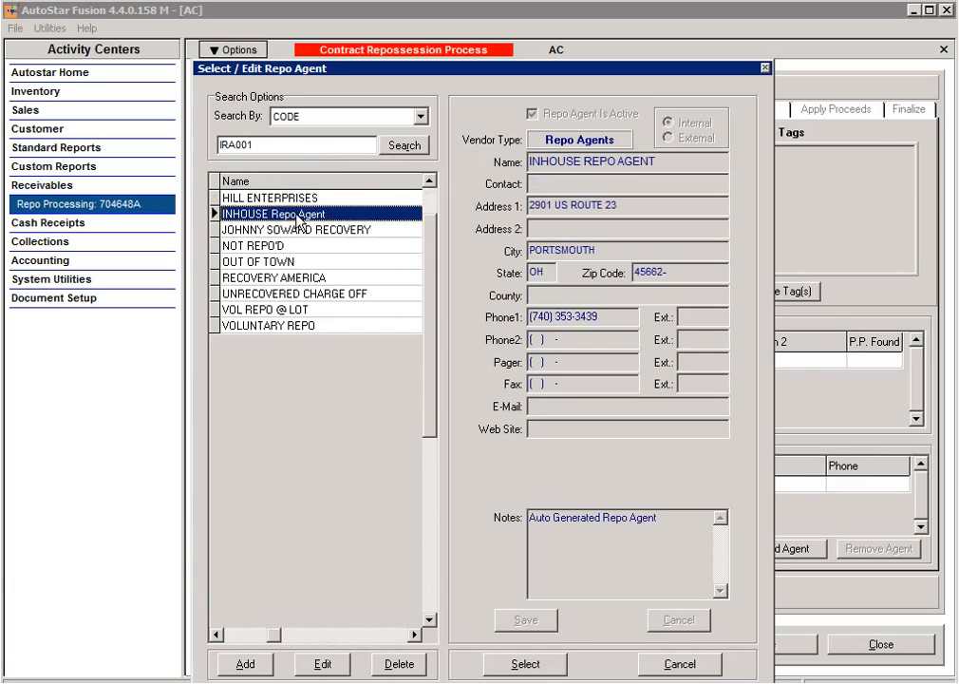
{"action": "left_click", "coordinate": [522, 664]}
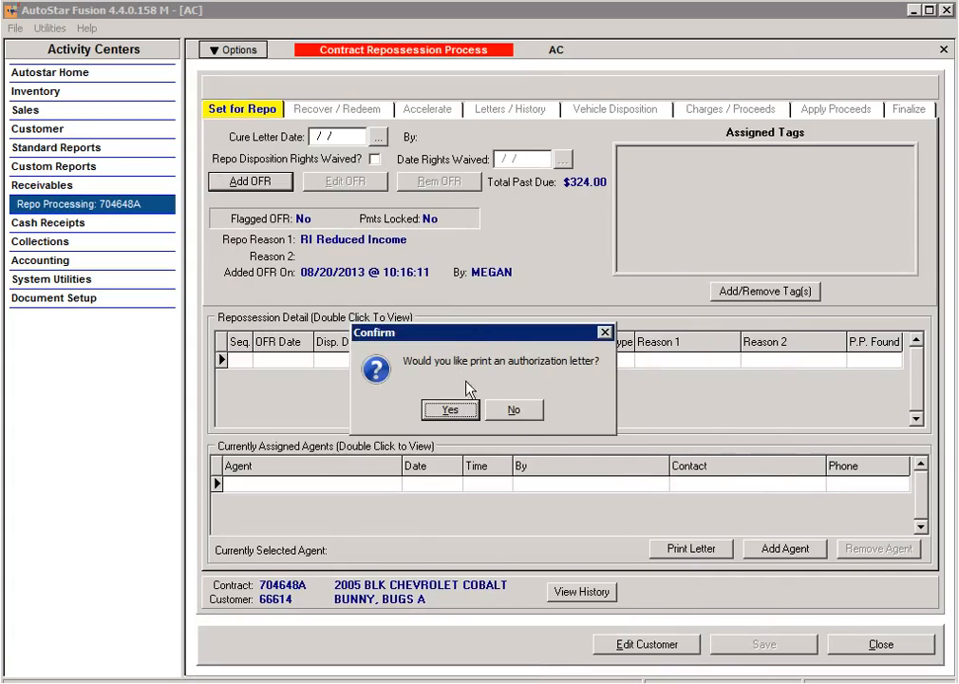
{"action": "left_click", "coordinate": [512, 410]}
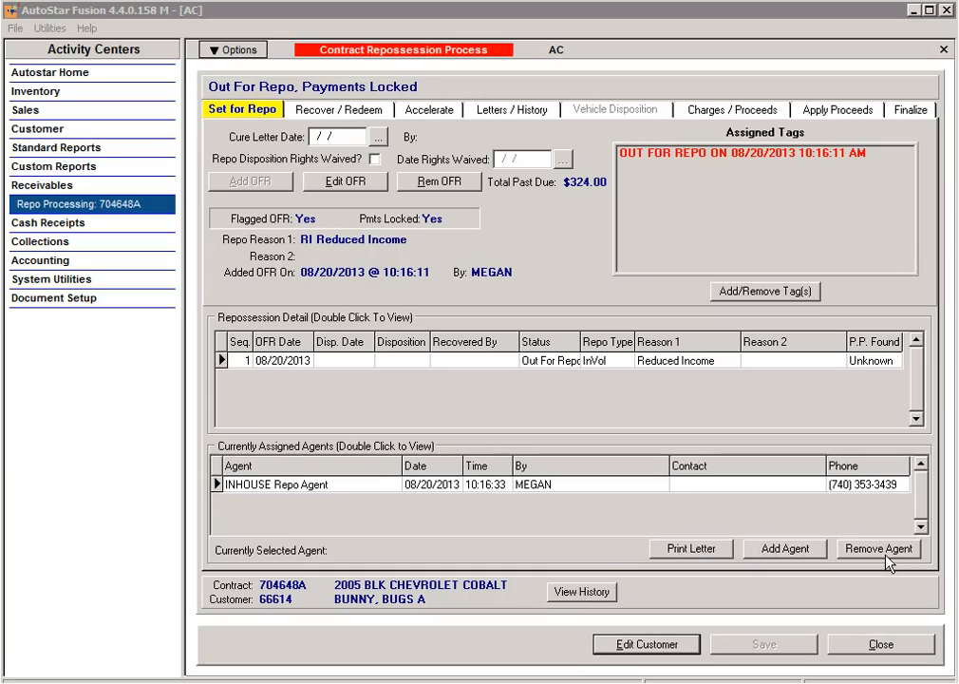
Step: Review the out-for-repo status settings and close them without changes
{"action": "left_click", "coordinate": [342, 181]}
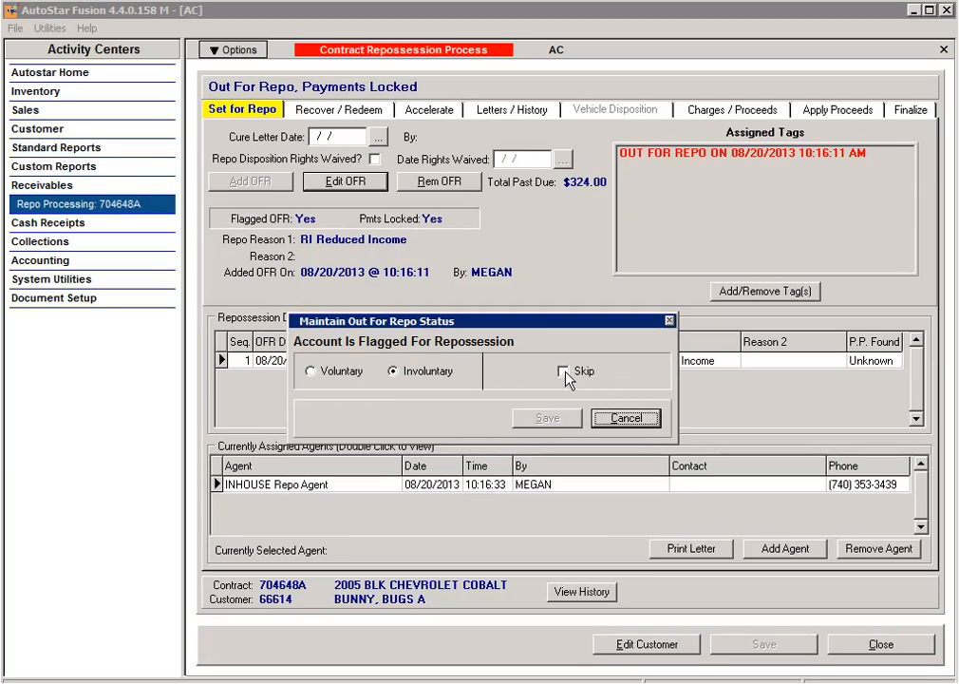
{"action": "left_click", "coordinate": [623, 419]}
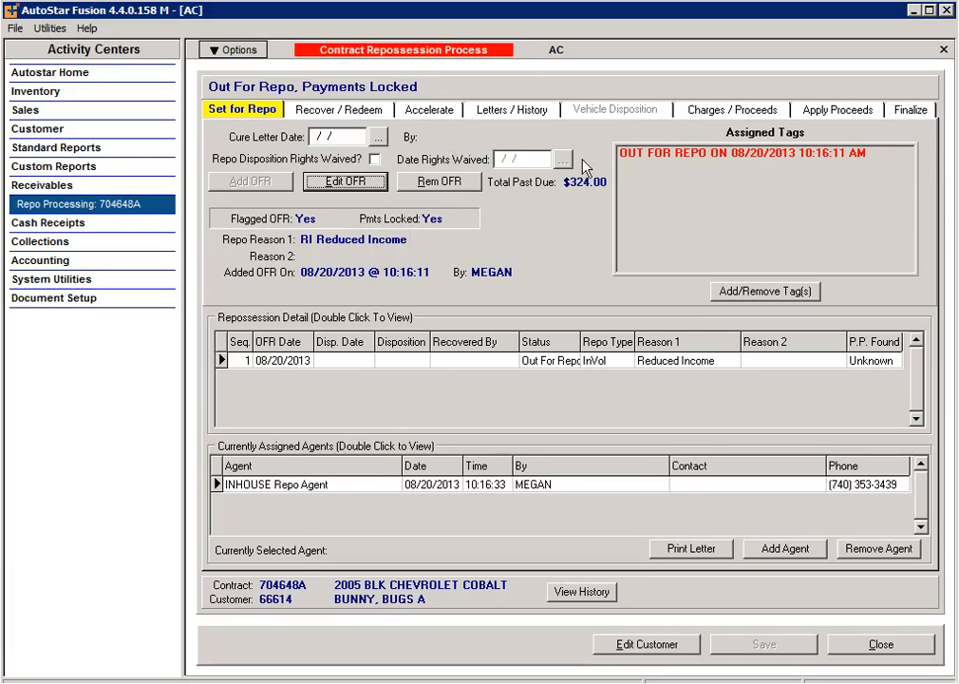
Step: Start Set Repossession Status from the Recover / Redeem tab
{"action": "left_click", "coordinate": [311, 112]}
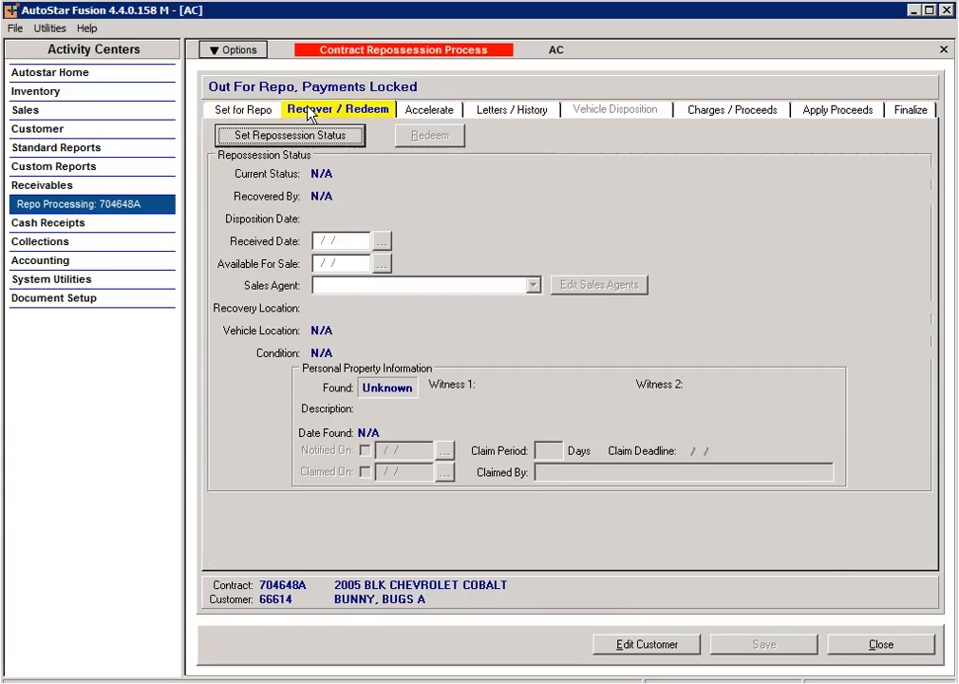
{"action": "left_click", "coordinate": [300, 141]}
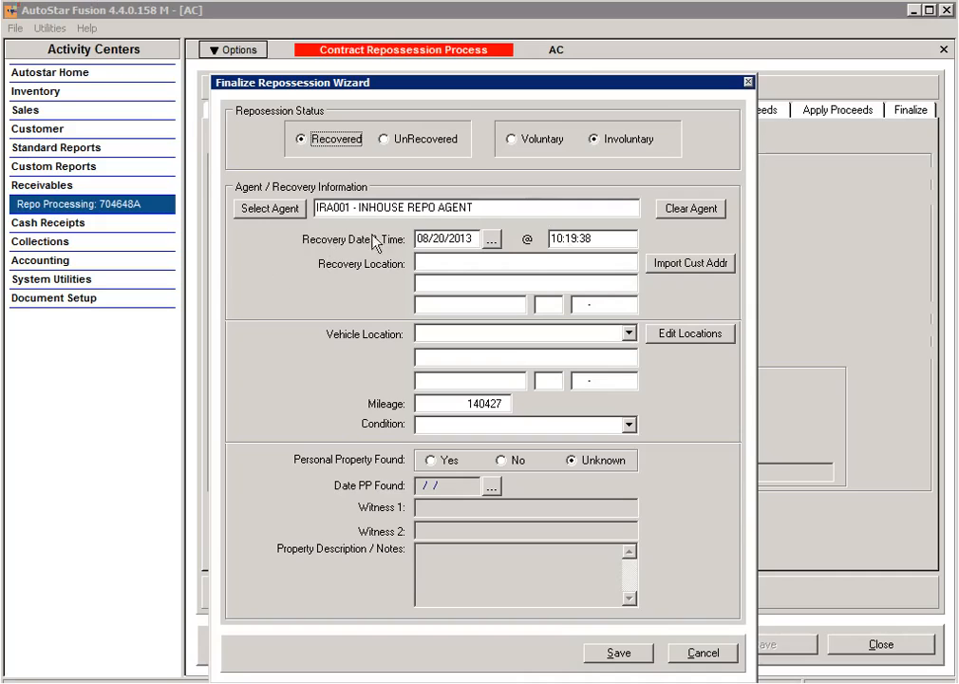
Step: Set recovery date 08/16/2013 and import the Buyer's address as the recovery location
{"action": "left_click", "coordinate": [490, 239]}
{"action": "left_click", "coordinate": [548, 384]}
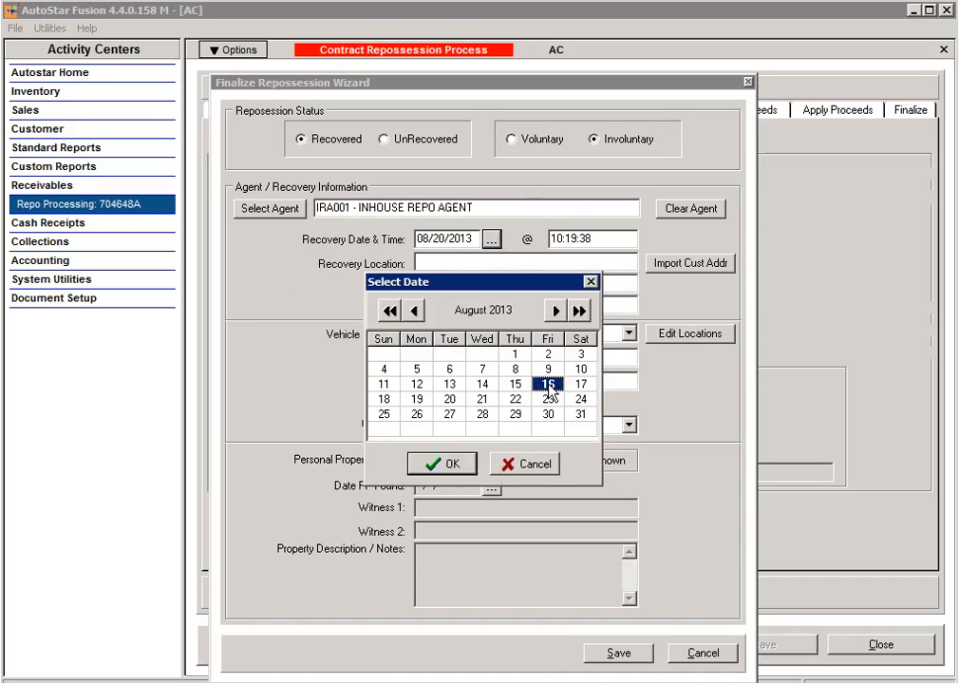
{"action": "left_click", "coordinate": [441, 465]}
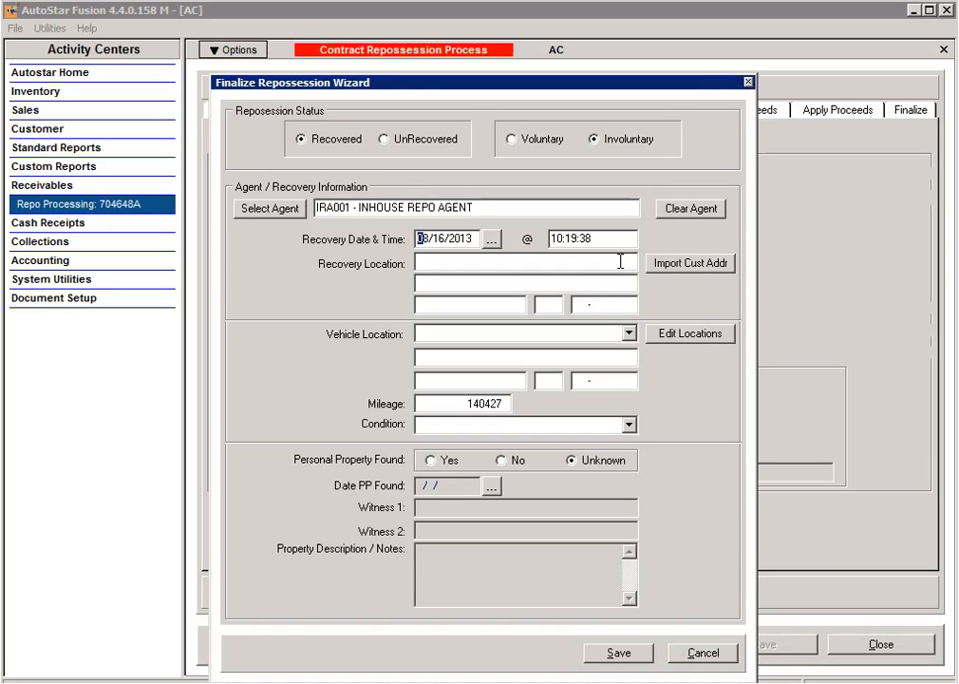
{"action": "left_click", "coordinate": [708, 271]}
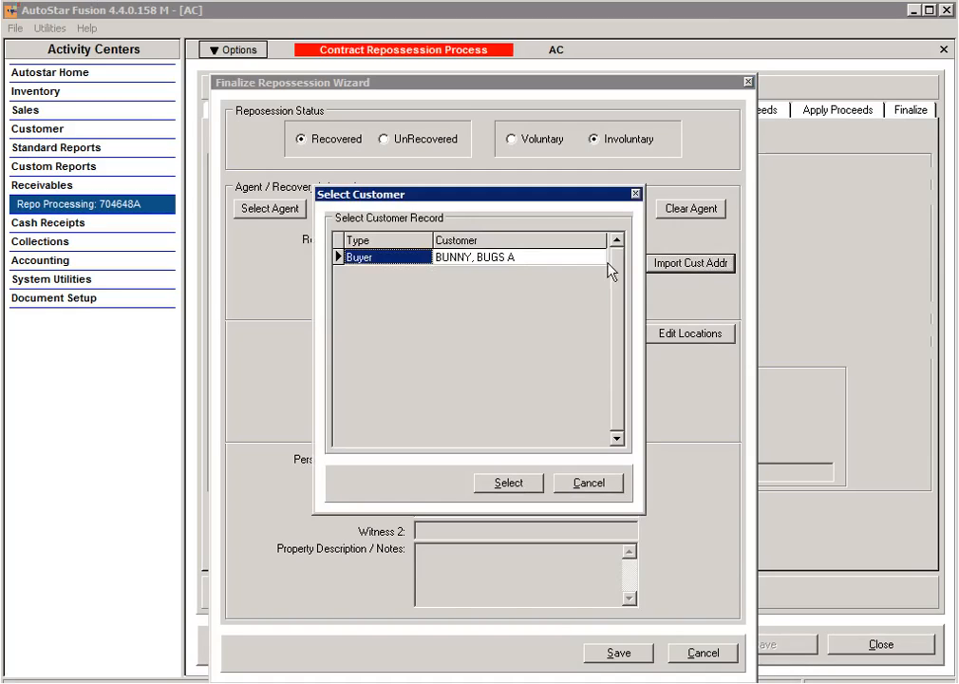
{"action": "left_click", "coordinate": [550, 258]}
{"action": "left_click", "coordinate": [511, 484]}
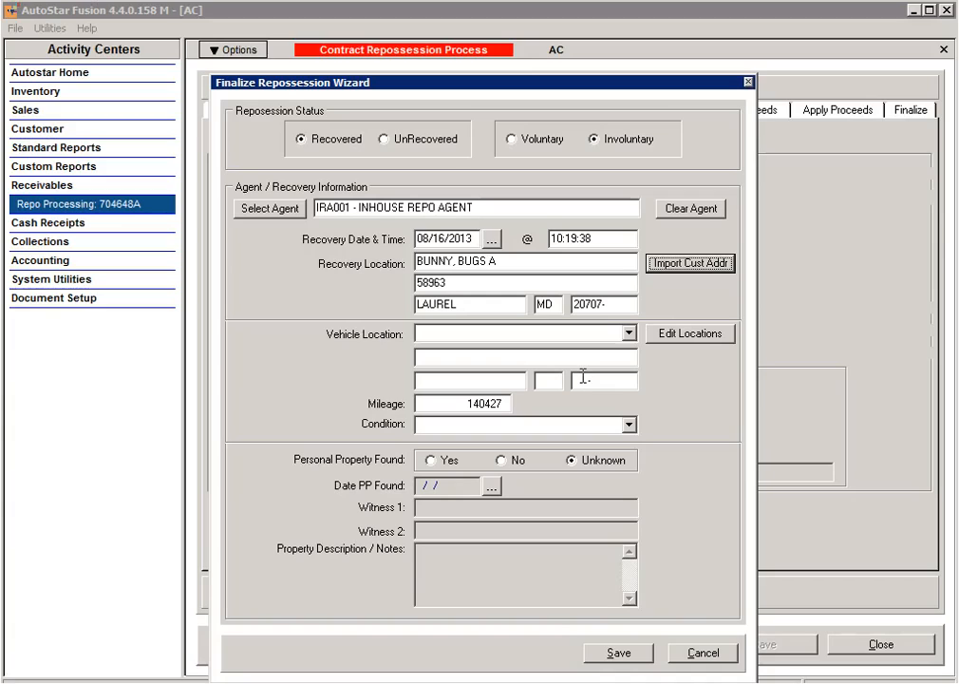
Step: Set vehicle location 0002 and condition SA - Salable
{"action": "left_click", "coordinate": [626, 333]}
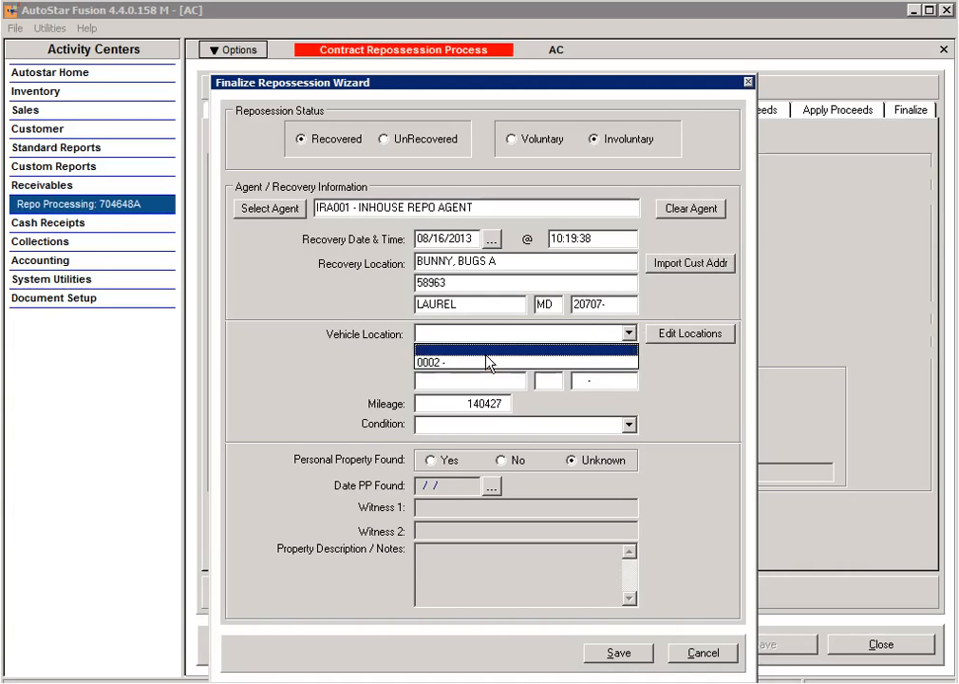
{"action": "left_click", "coordinate": [484, 347]}
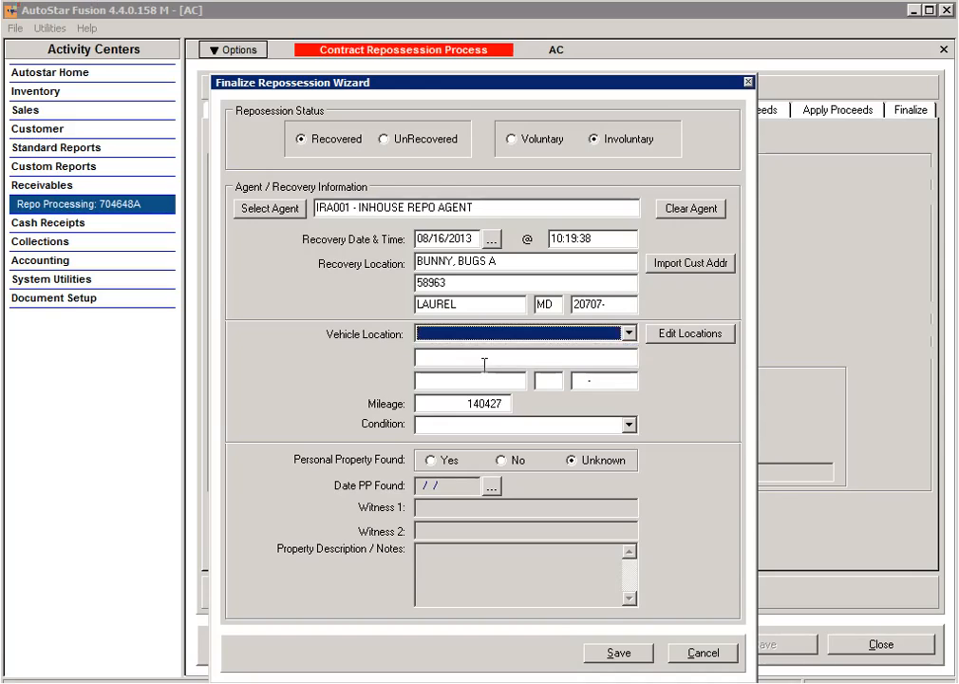
{"action": "left_click", "coordinate": [628, 333]}
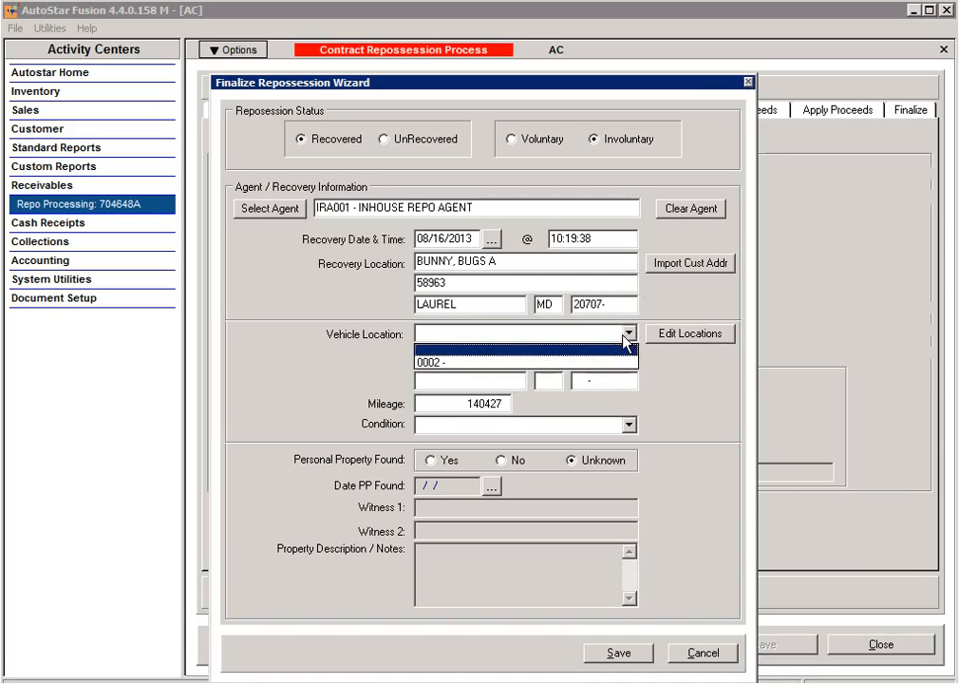
{"action": "left_click", "coordinate": [444, 365]}
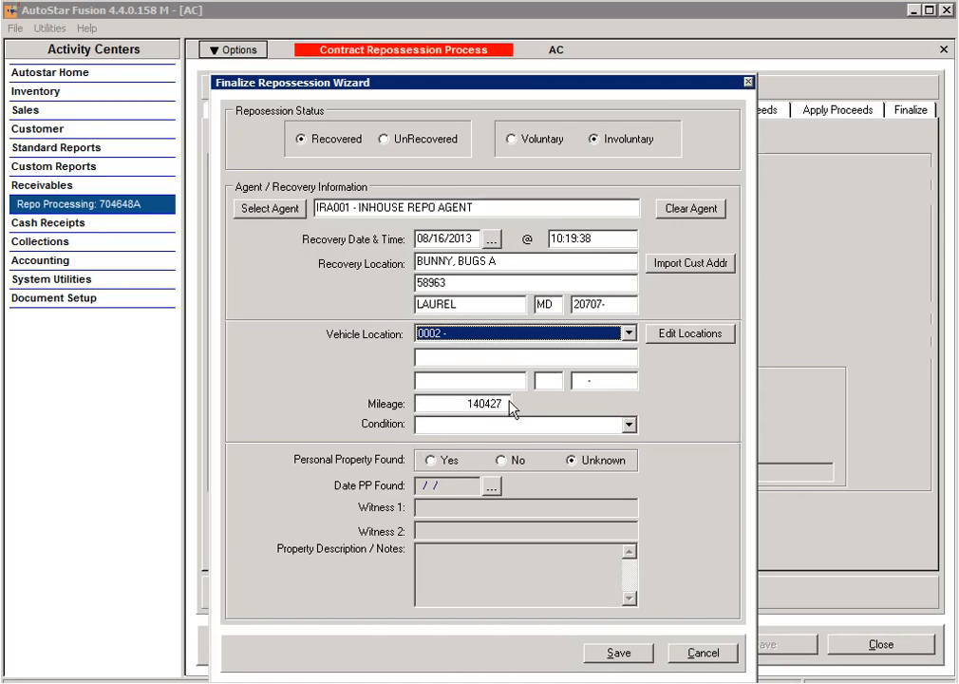
{"action": "left_click", "coordinate": [628, 426]}
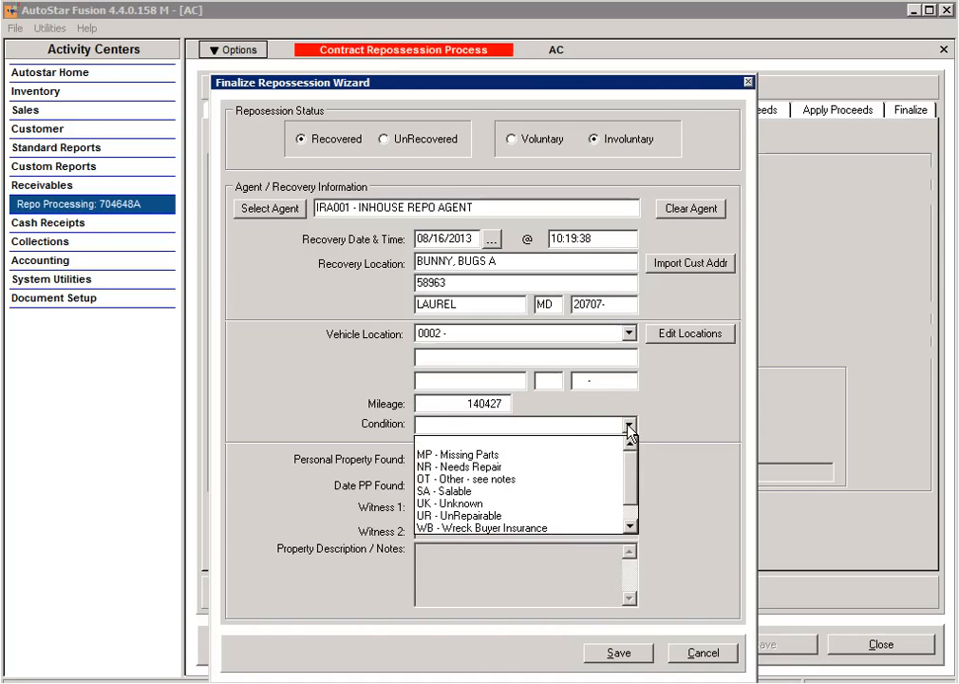
{"action": "left_click", "coordinate": [479, 493]}
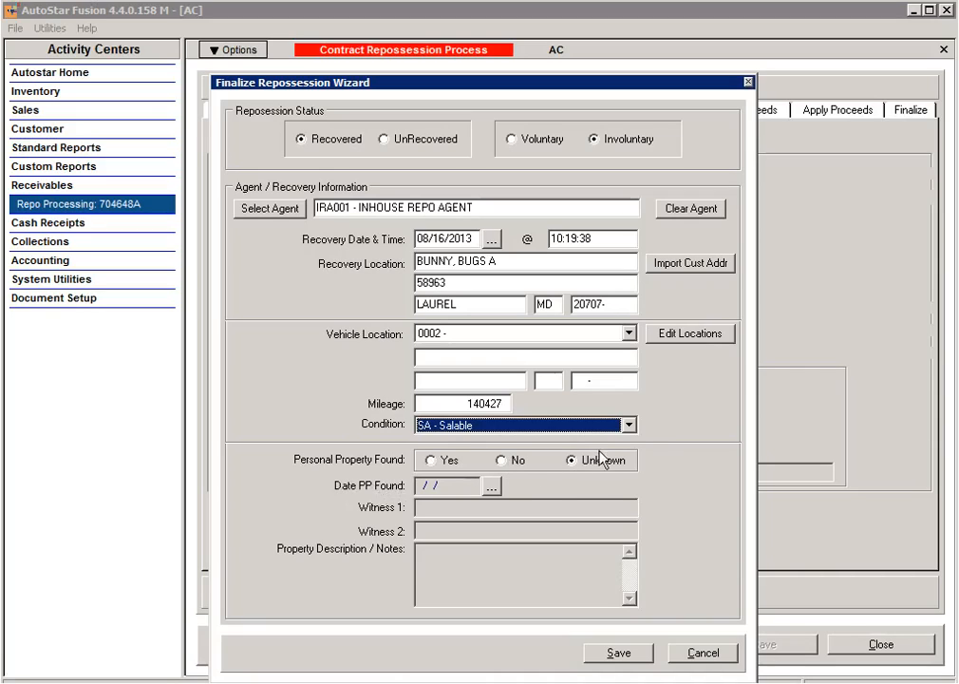
Step: Record personal property found on 08/16/2013 and enter the first witness's name
{"action": "left_click", "coordinate": [432, 460]}
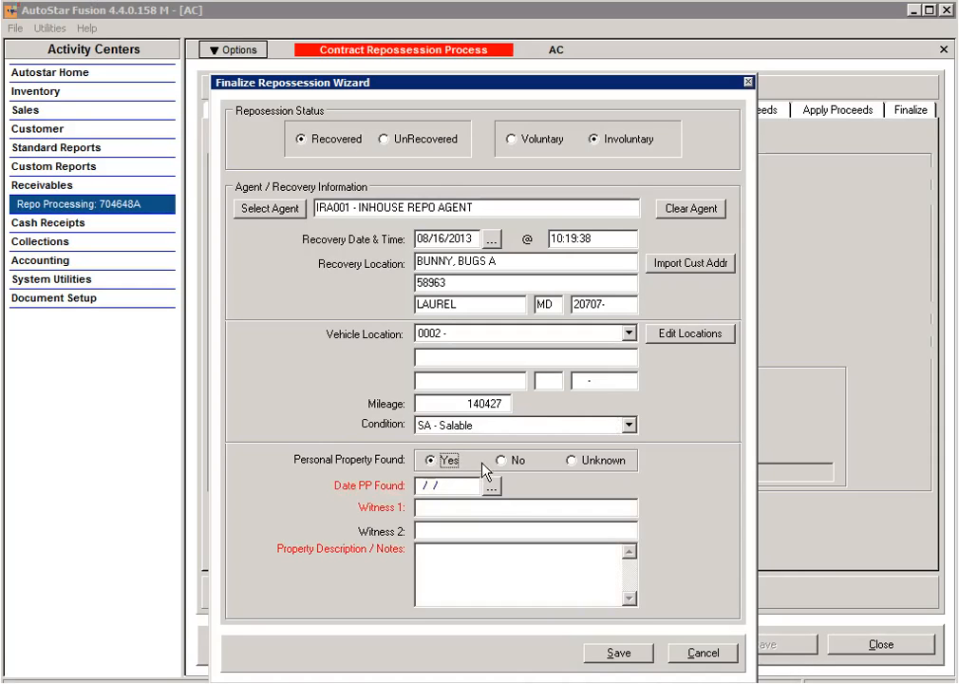
{"action": "left_click", "coordinate": [492, 488]}
{"action": "left_click", "coordinate": [548, 383]}
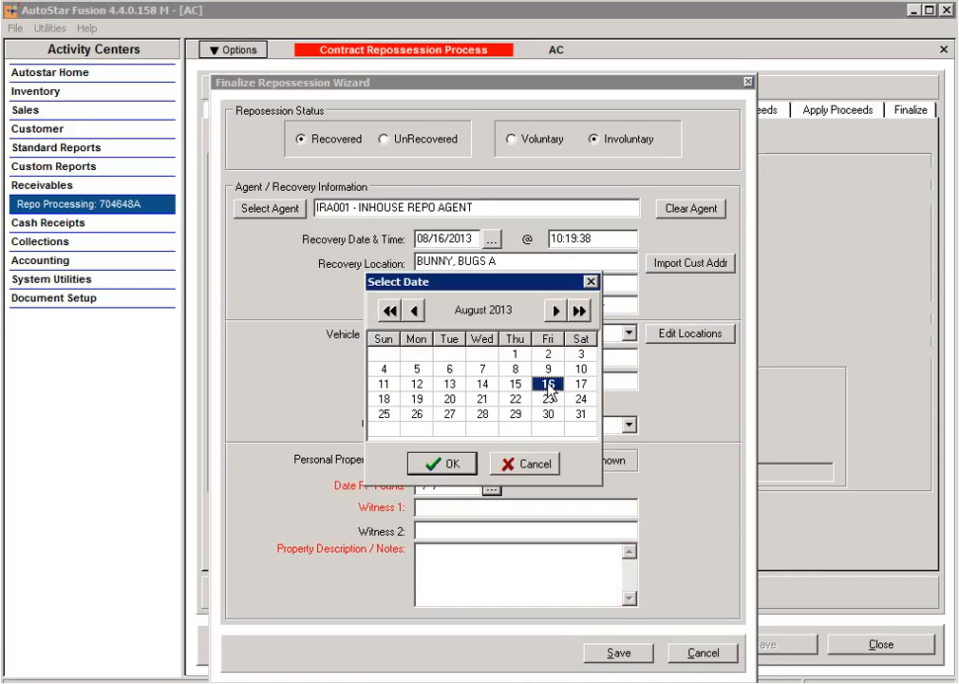
{"action": "left_click", "coordinate": [454, 464]}
{"action": "left_click", "coordinate": [438, 511]}
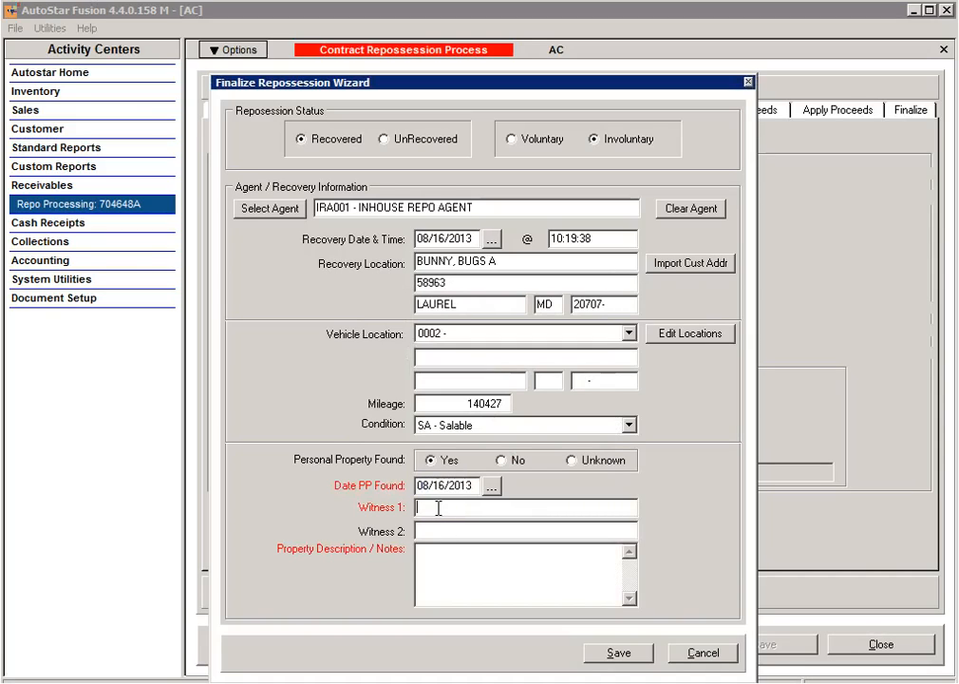
Step: List the found items ipod, booksag, jacket, glasses in the notes and save the recovery
{"action": "left_click", "coordinate": [446, 571]}
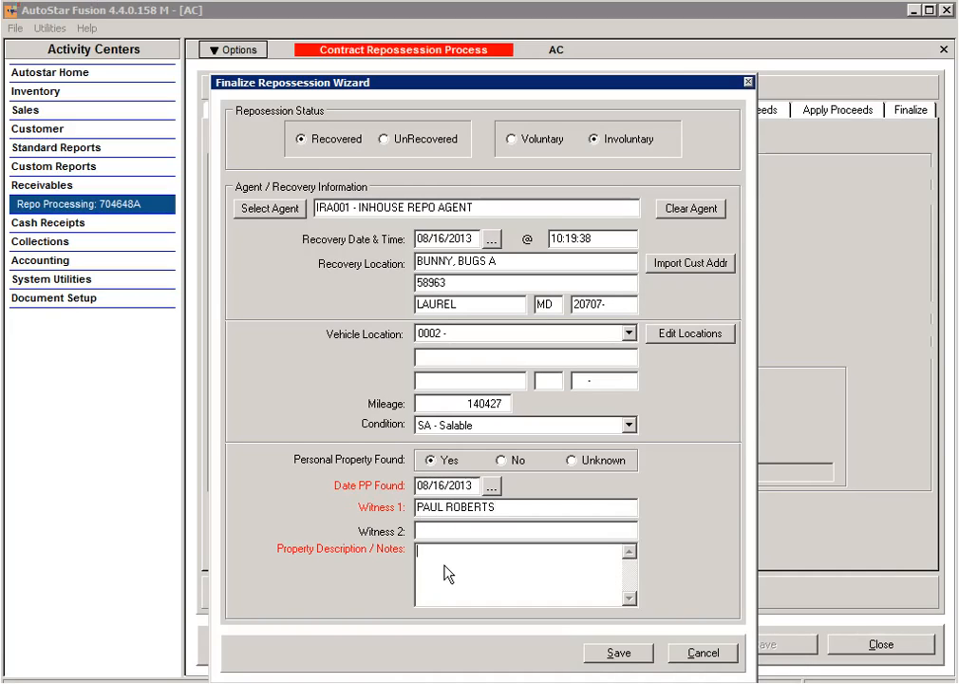
{"action": "type", "text": "ipod"}
{"action": "key", "text": "Return"}
{"action": "type", "text": "books"}
{"action": "type", "text": "ag"}
{"action": "key", "text": "Return"}
{"action": "type", "text": "jacket"}
{"action": "key", "text": "Return"}
{"action": "type", "text": "glasses"}
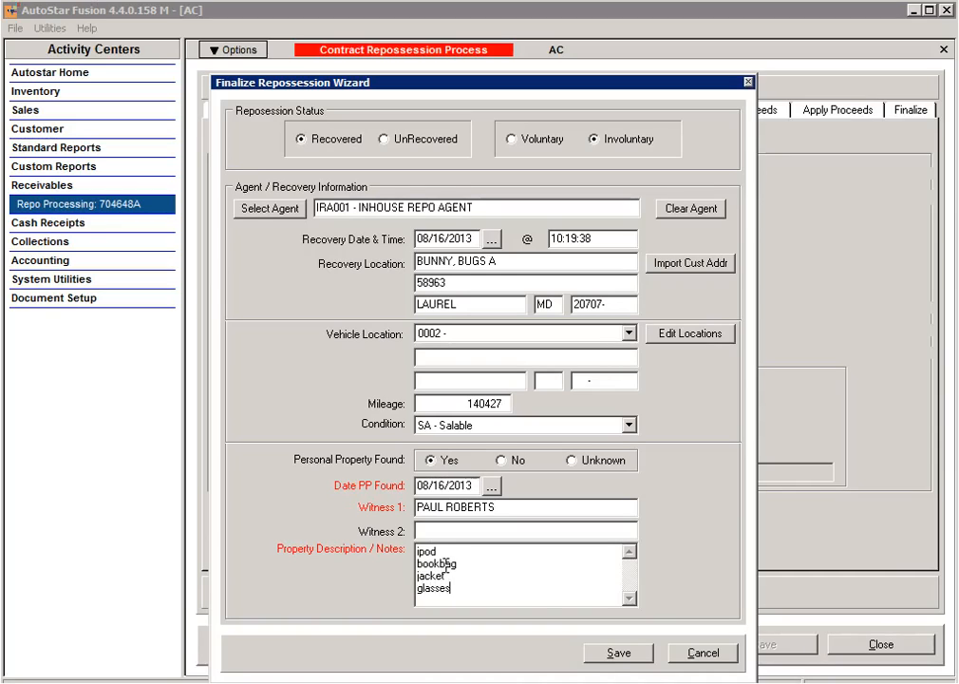
{"action": "left_click", "coordinate": [622, 654]}
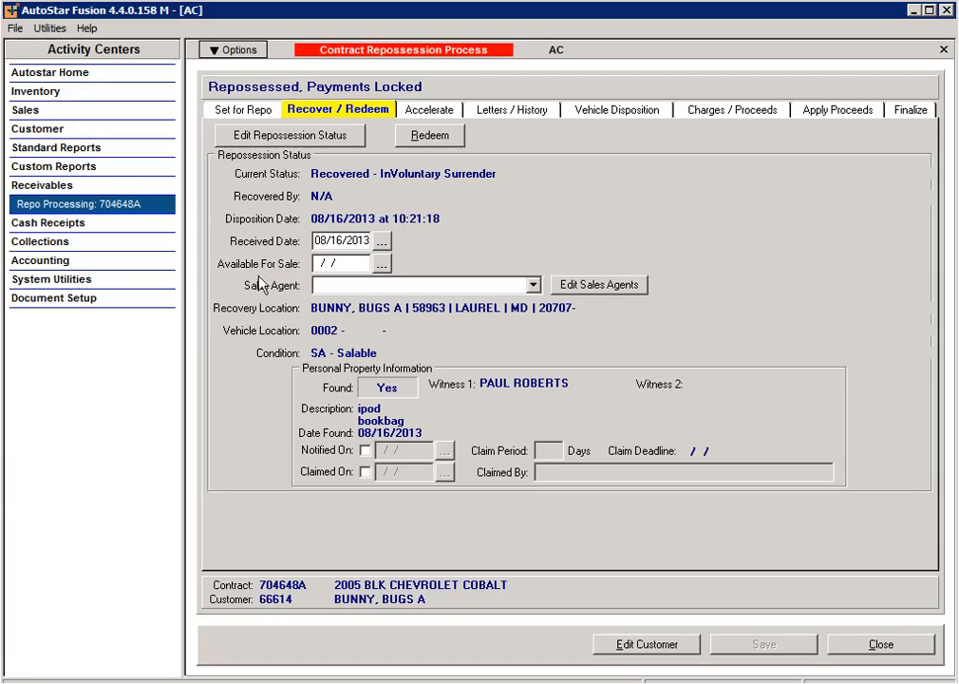
Step: Set the available-for-sale date to 08/26/2013 and sales agent ISA001 - INHOUSE Sellers
{"action": "left_click", "coordinate": [380, 265]}
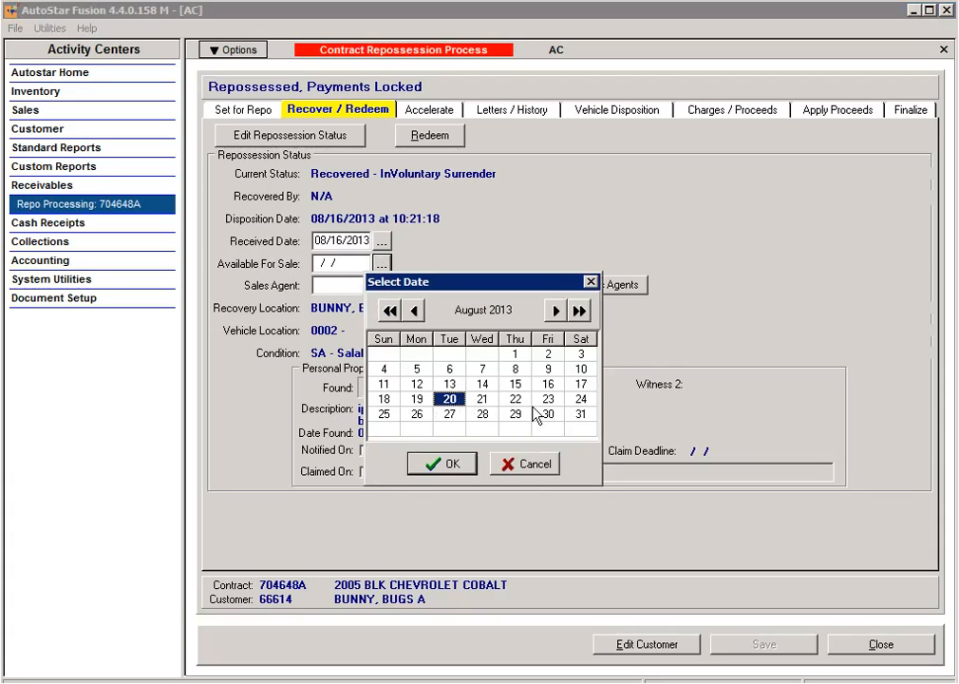
{"action": "left_click", "coordinate": [423, 417]}
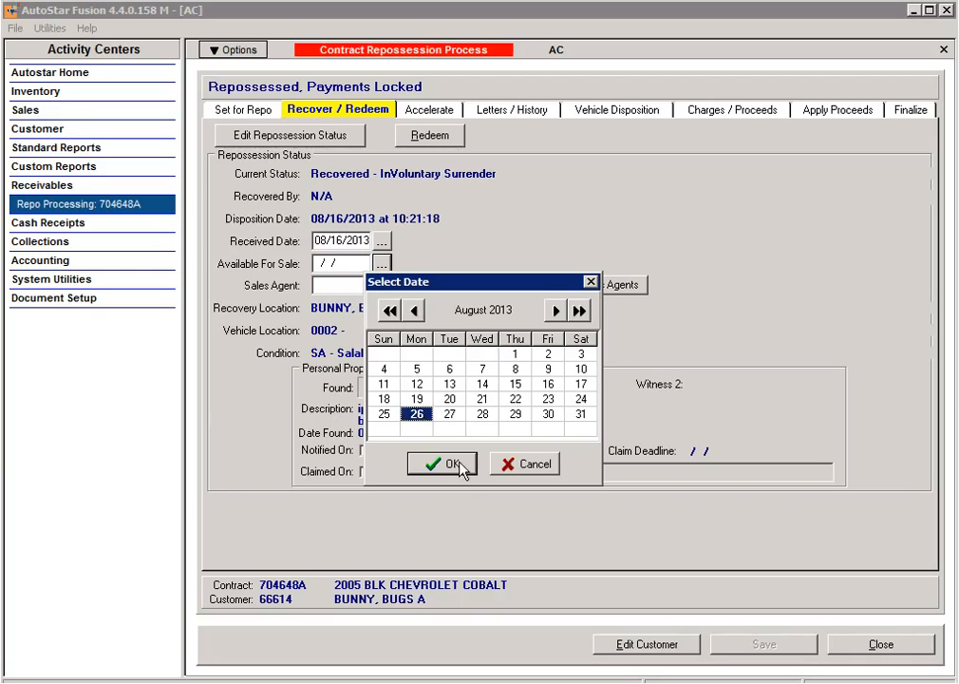
{"action": "left_click", "coordinate": [462, 464]}
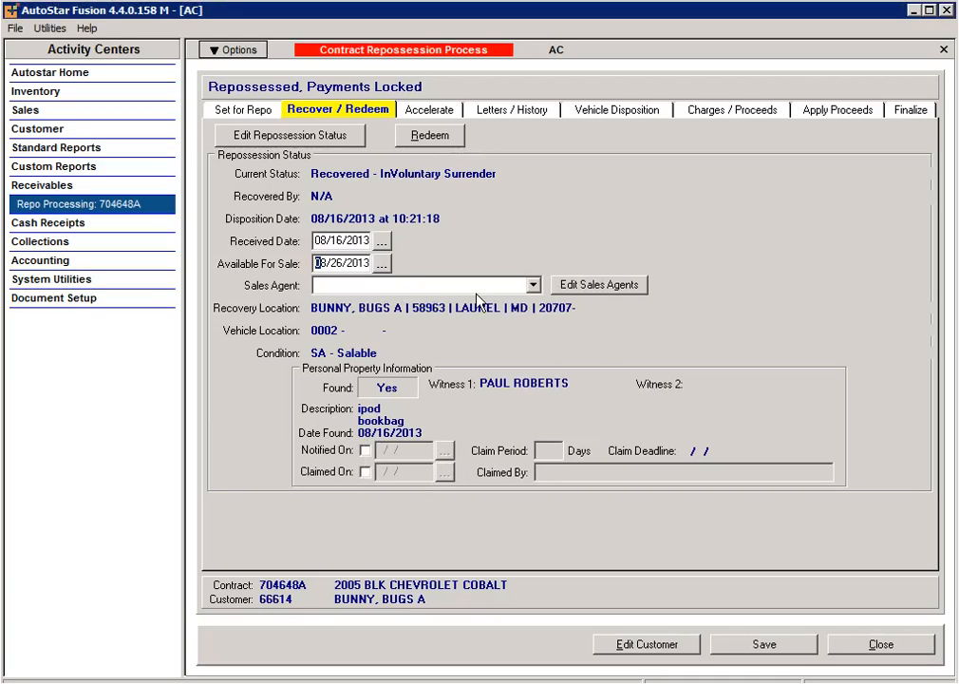
{"action": "left_click", "coordinate": [533, 284]}
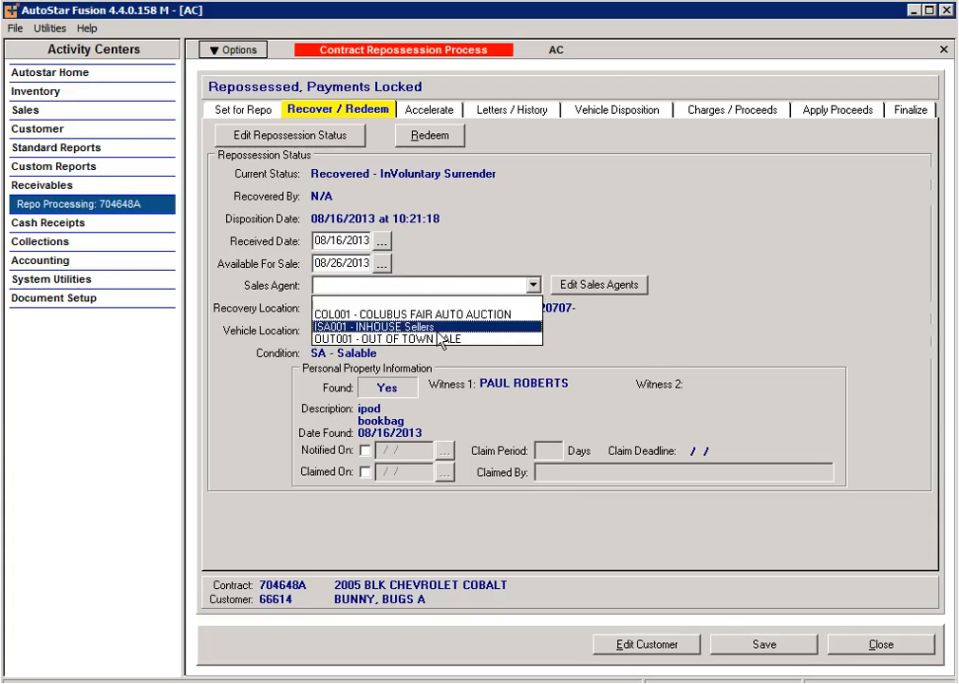
{"action": "left_click", "coordinate": [441, 326]}
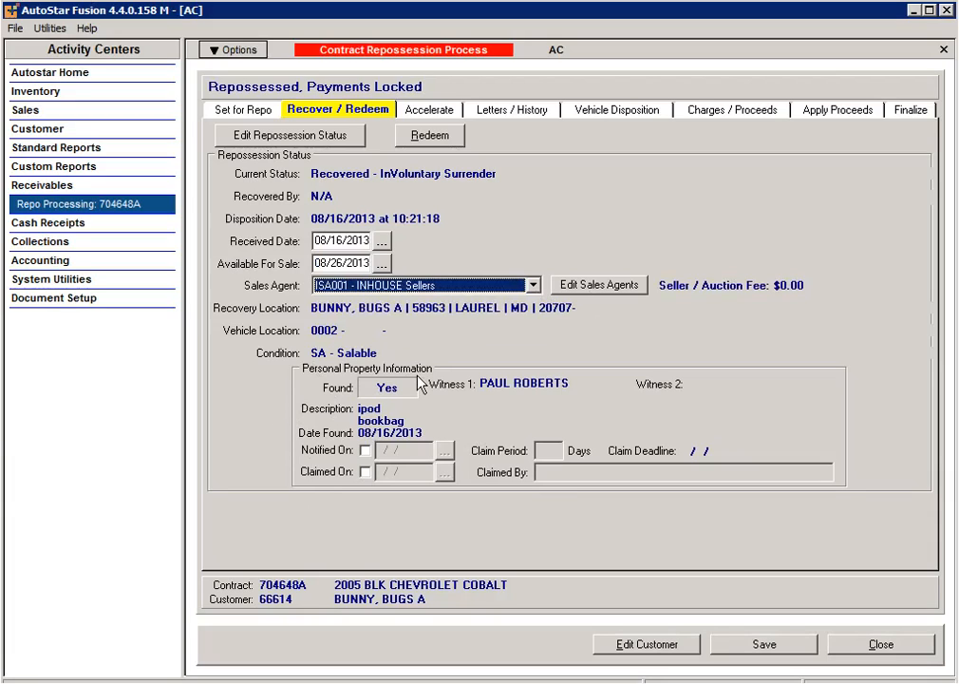
Step: Record the owner notified on 08/17/2013 with a 20-day claim period
{"action": "left_click", "coordinate": [365, 452]}
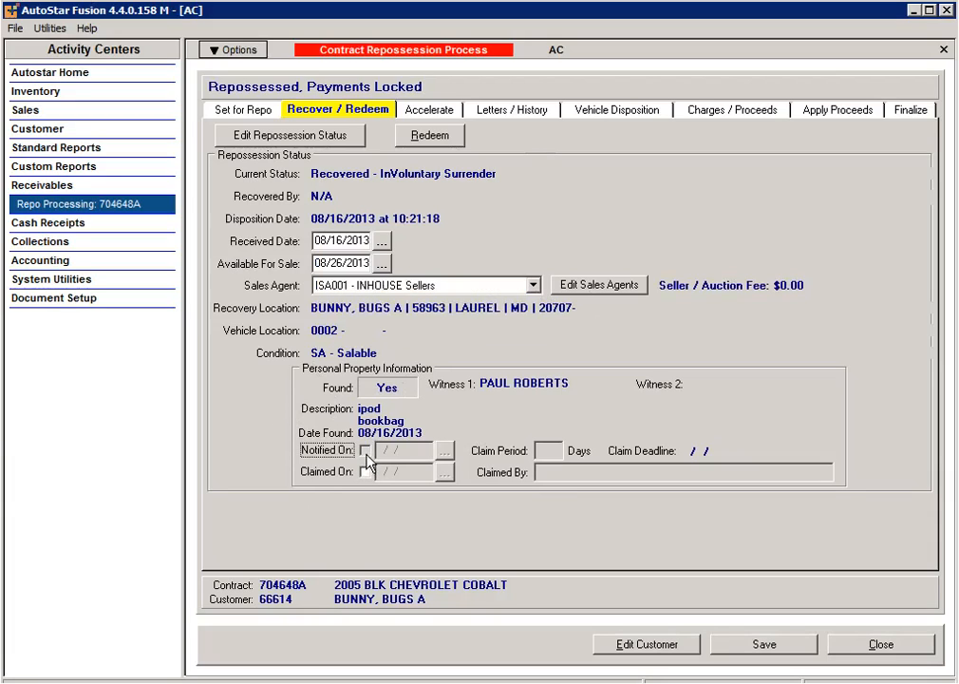
{"action": "left_click", "coordinate": [365, 452]}
{"action": "left_click", "coordinate": [444, 451]}
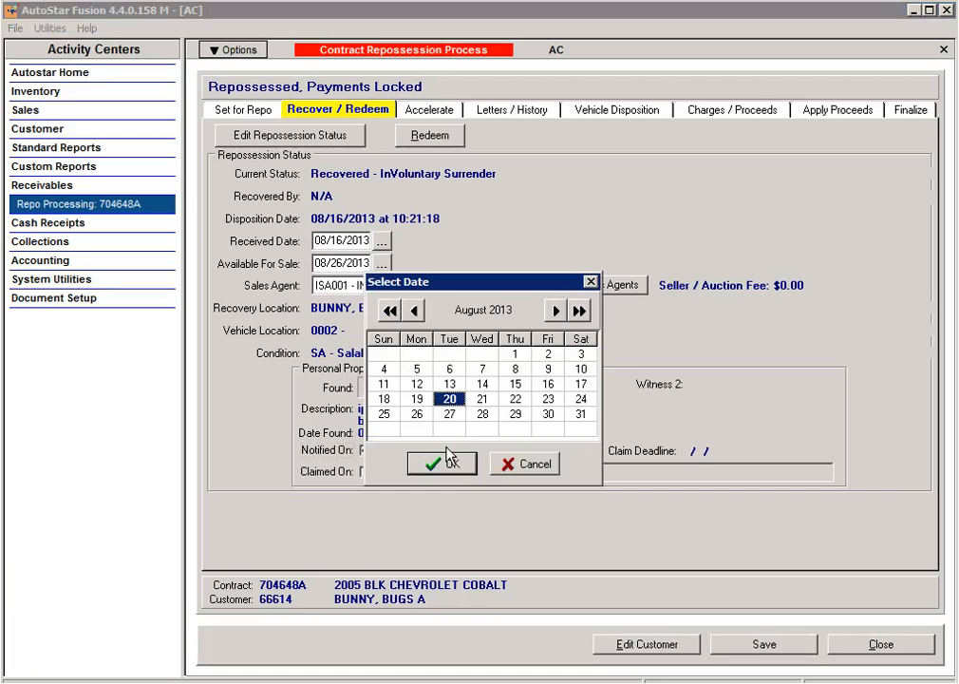
{"action": "left_click", "coordinate": [579, 383]}
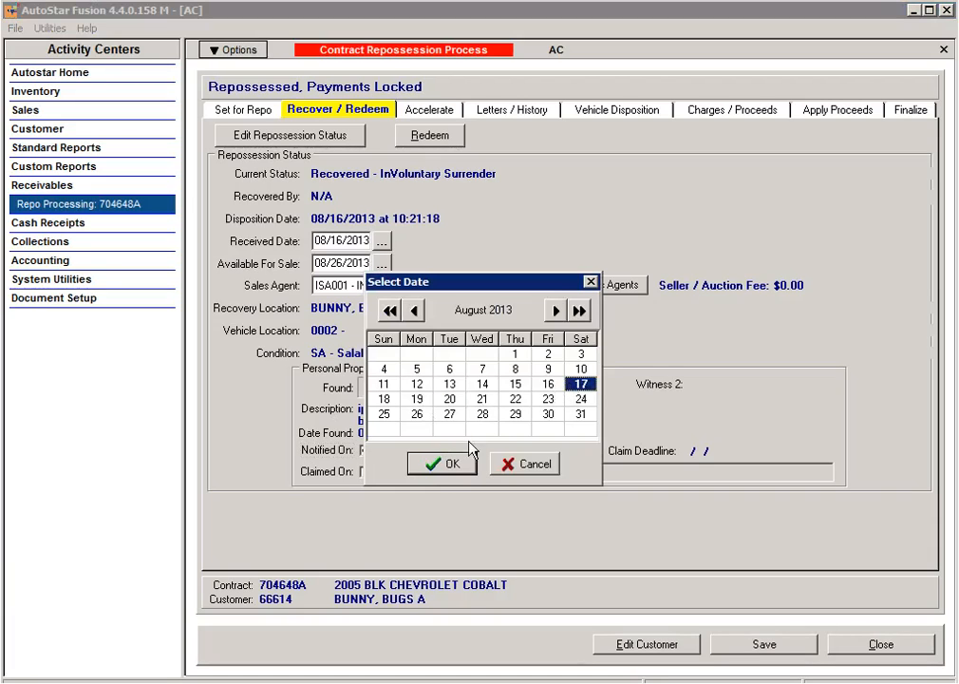
{"action": "left_click", "coordinate": [448, 463]}
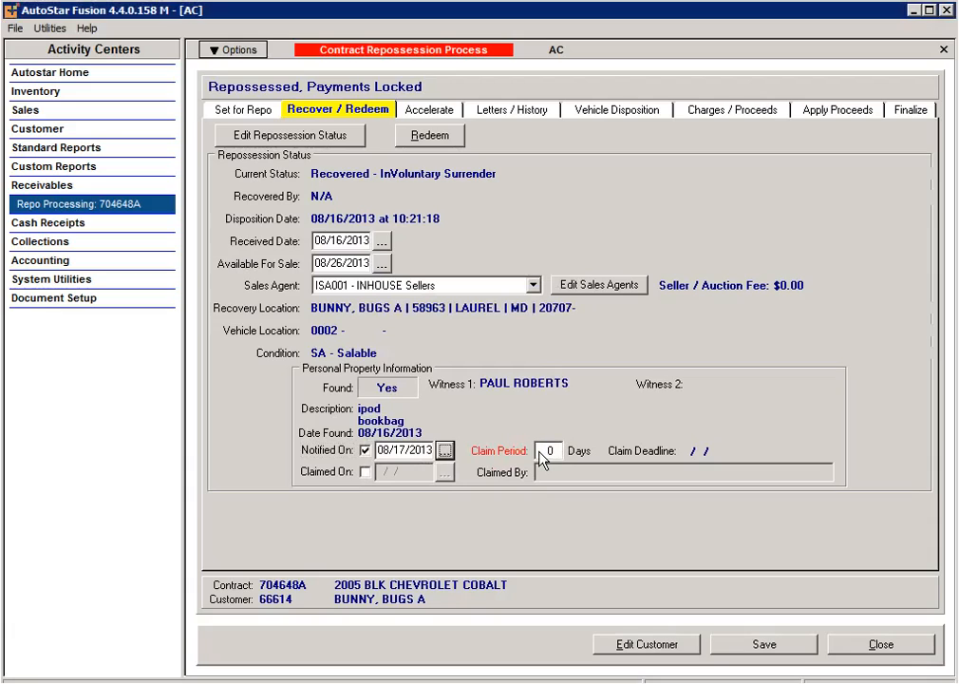
{"action": "left_click", "coordinate": [541, 452]}
{"action": "type", "text": "20"}
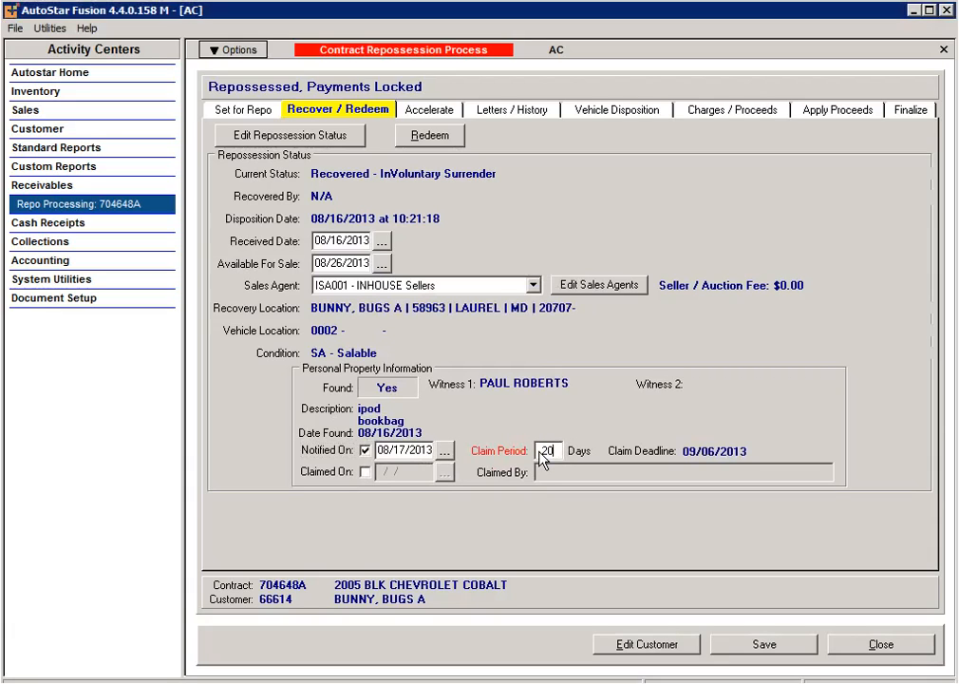
Step: Mark the property claimed on 08/19/2013, enter who claimed it, and request redemption
{"action": "left_click", "coordinate": [366, 472]}
{"action": "left_click", "coordinate": [445, 474]}
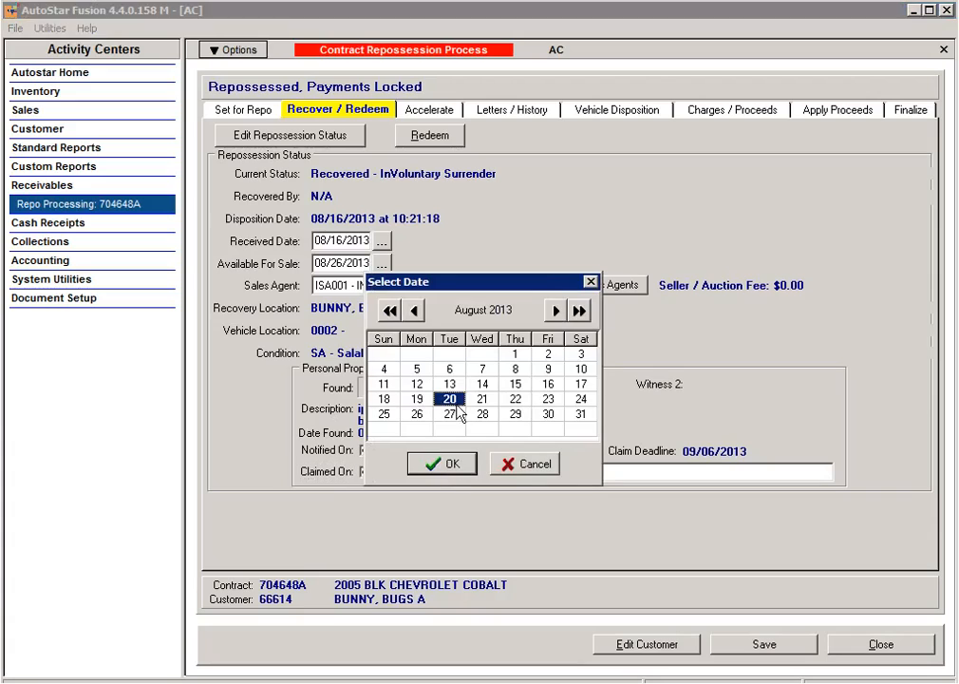
{"action": "left_click", "coordinate": [415, 399]}
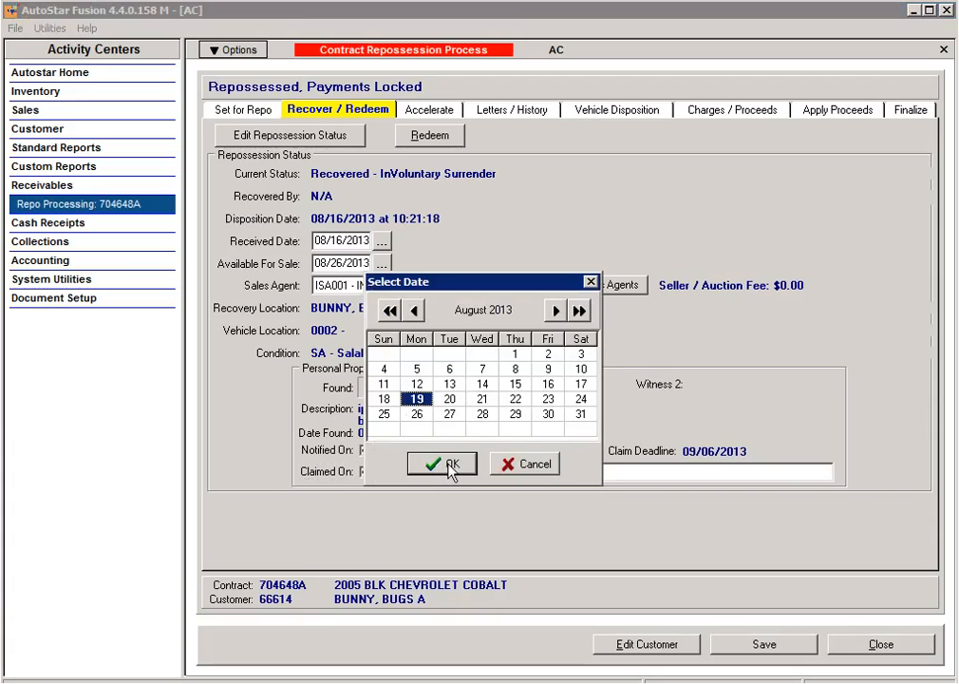
{"action": "left_click", "coordinate": [448, 464]}
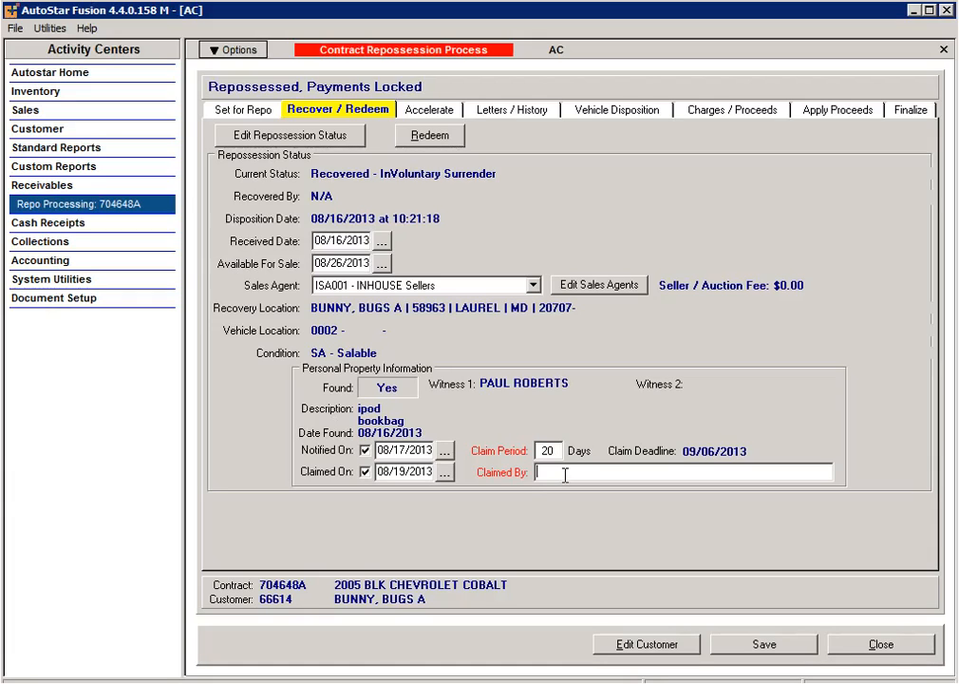
{"action": "type", "text": "megan"}
{"action": "type", "text": " -"}
{"action": "type", "text": " gir"}
{"action": "type", "text": "lfr"}
{"action": "type", "text": "ied"}
{"action": "type", "text": "\\"}
{"action": "key", "text": "BackSpace"}
{"action": "key", "text": "BackSpace"}
{"action": "type", "text": "nd"}
{"action": "left_click", "coordinate": [430, 136]}
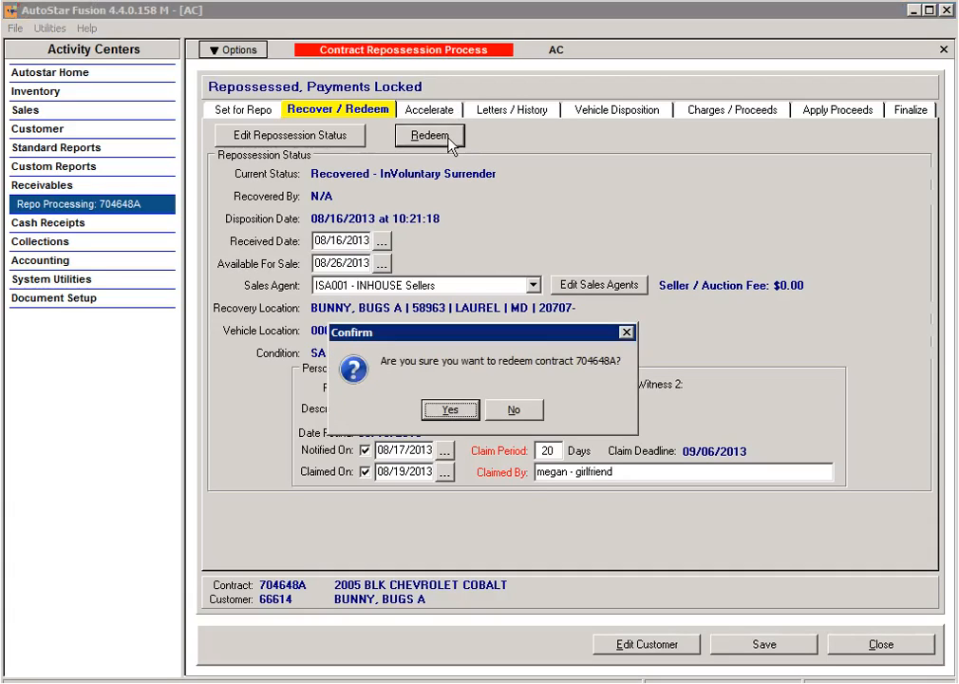
Step: Decline the pending Confirm prompt and show the contract's Accelerate details
{"action": "left_click", "coordinate": [517, 410]}
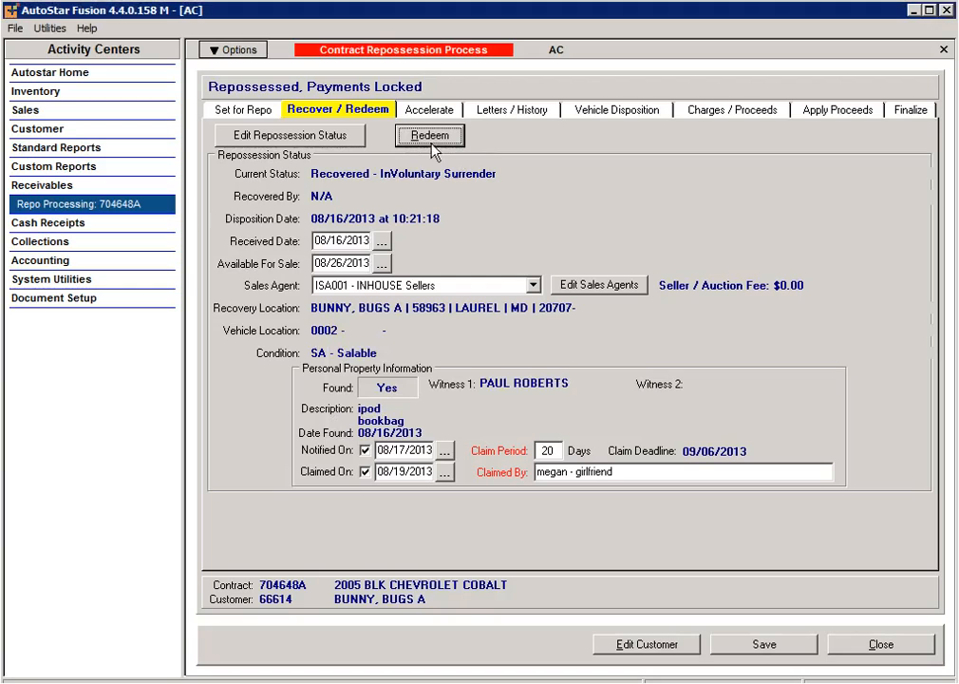
{"action": "left_click", "coordinate": [434, 112]}
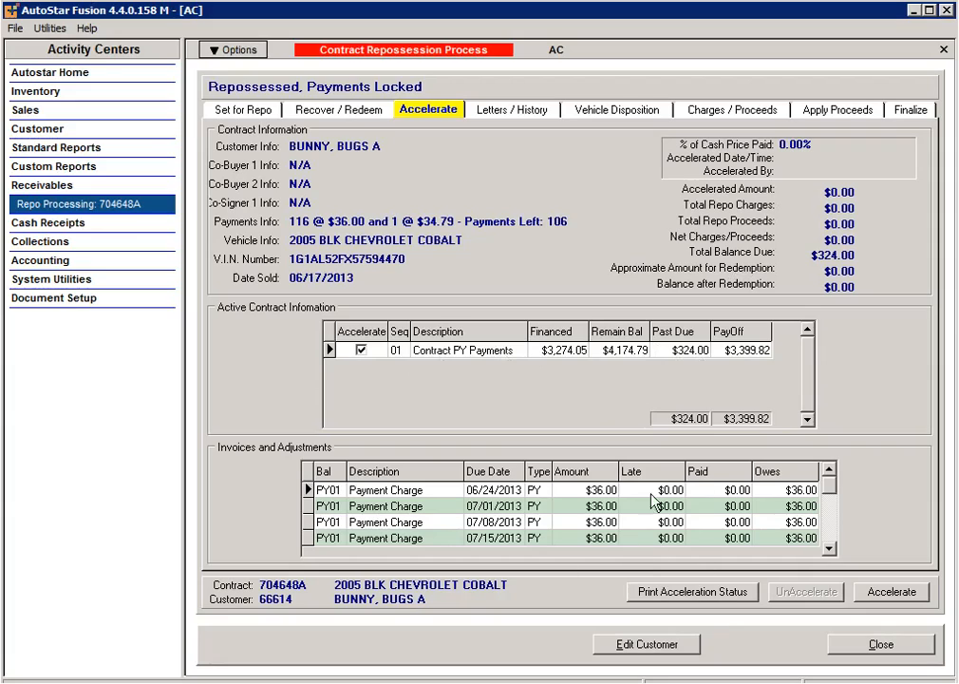
Step: Accelerate the contract so the full $3,399.82 is due, then view its Letters / History log
{"action": "left_click", "coordinate": [831, 485]}
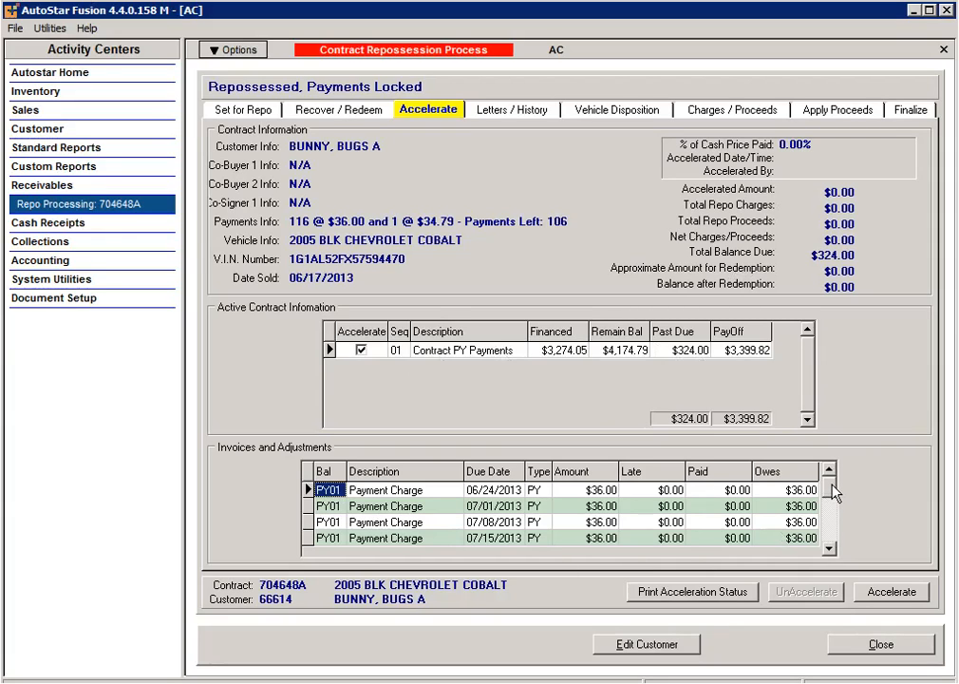
{"action": "left_click", "coordinate": [831, 536]}
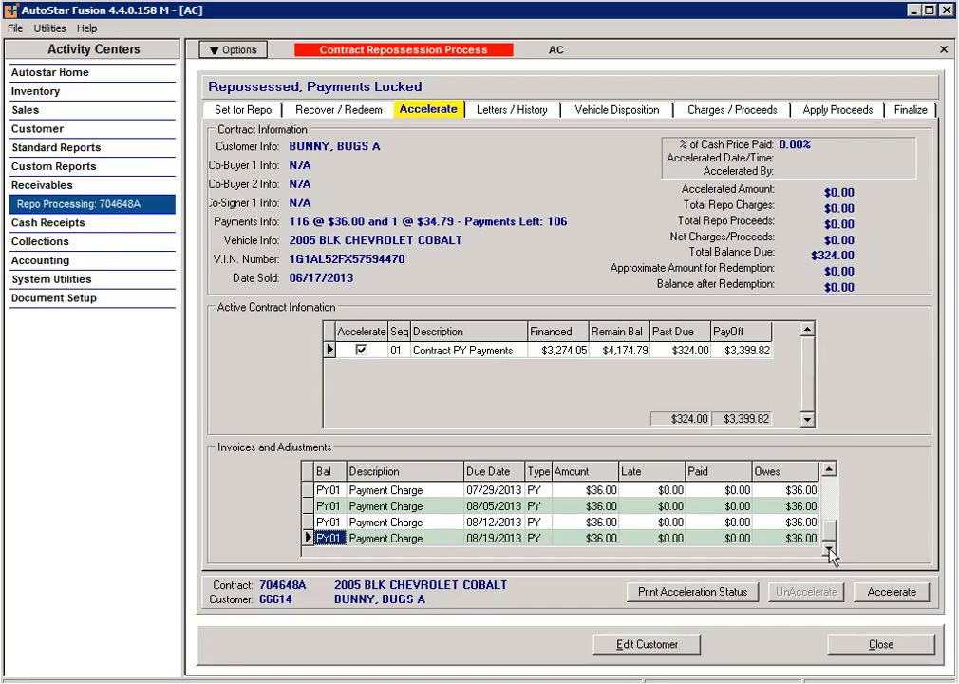
{"action": "left_click", "coordinate": [826, 498]}
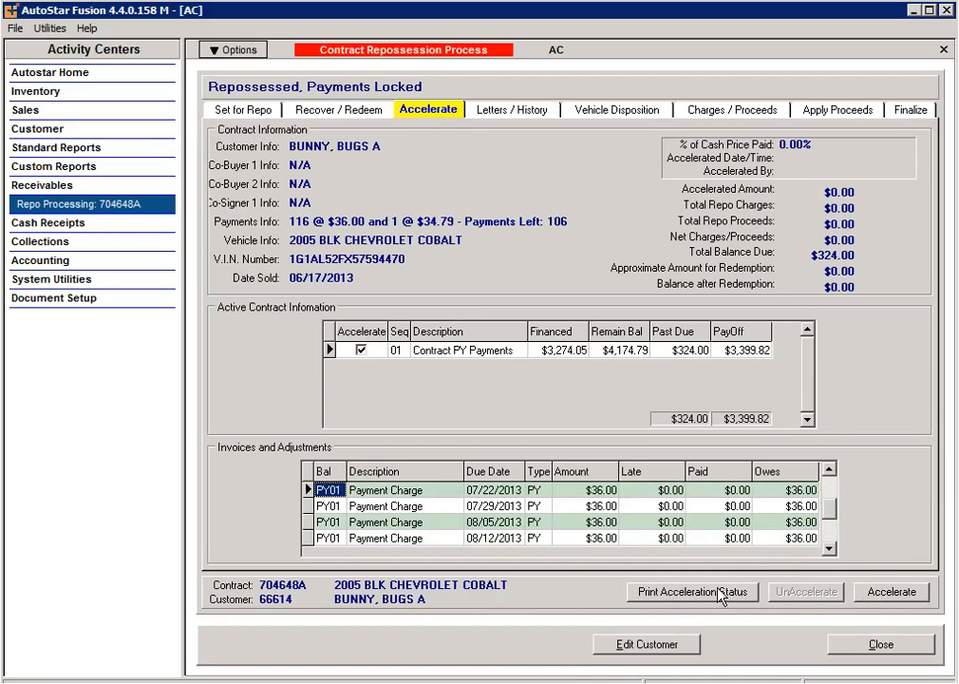
{"action": "left_click", "coordinate": [895, 591]}
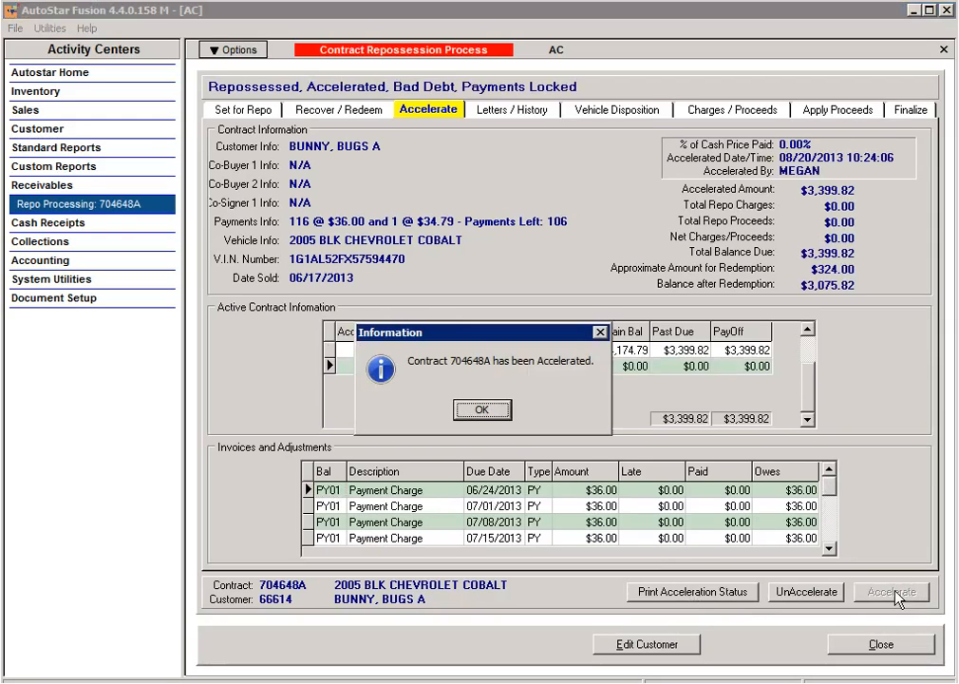
{"action": "left_click", "coordinate": [483, 411]}
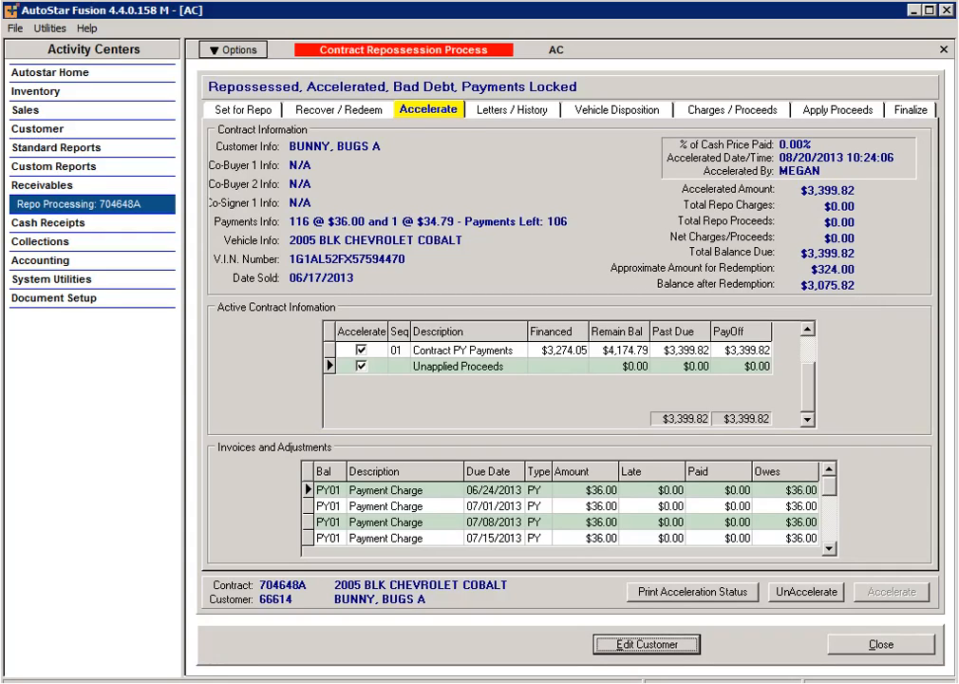
{"action": "left_click", "coordinate": [512, 112]}
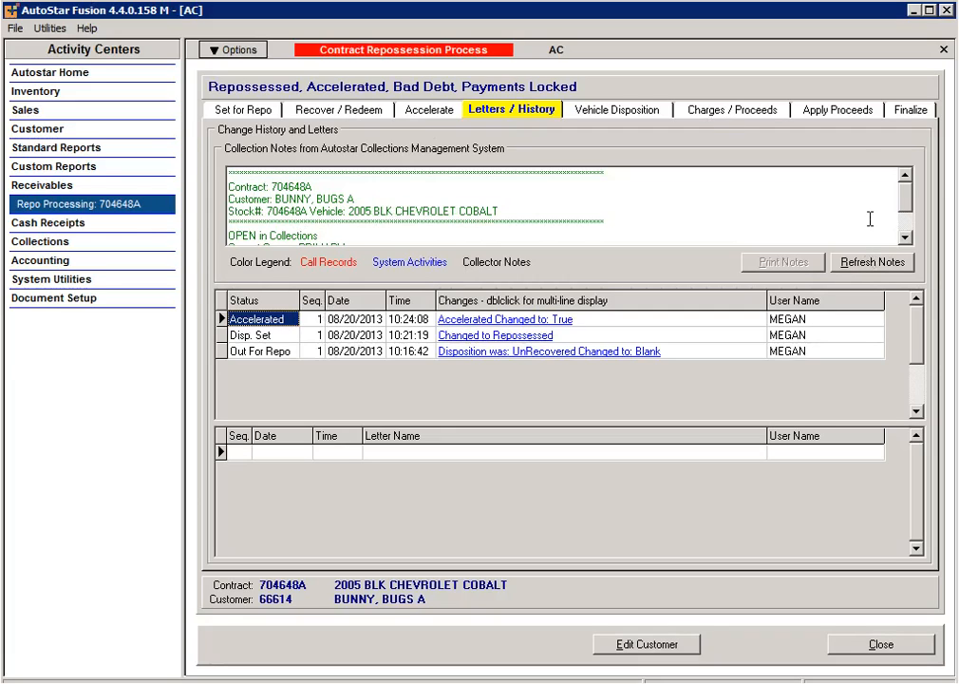
Step: Inspect the full details of the logged Accelerated Changed to: True entry
{"action": "scroll", "coordinate": [901, 233], "scroll_direction": "down", "scroll_amount": 2}
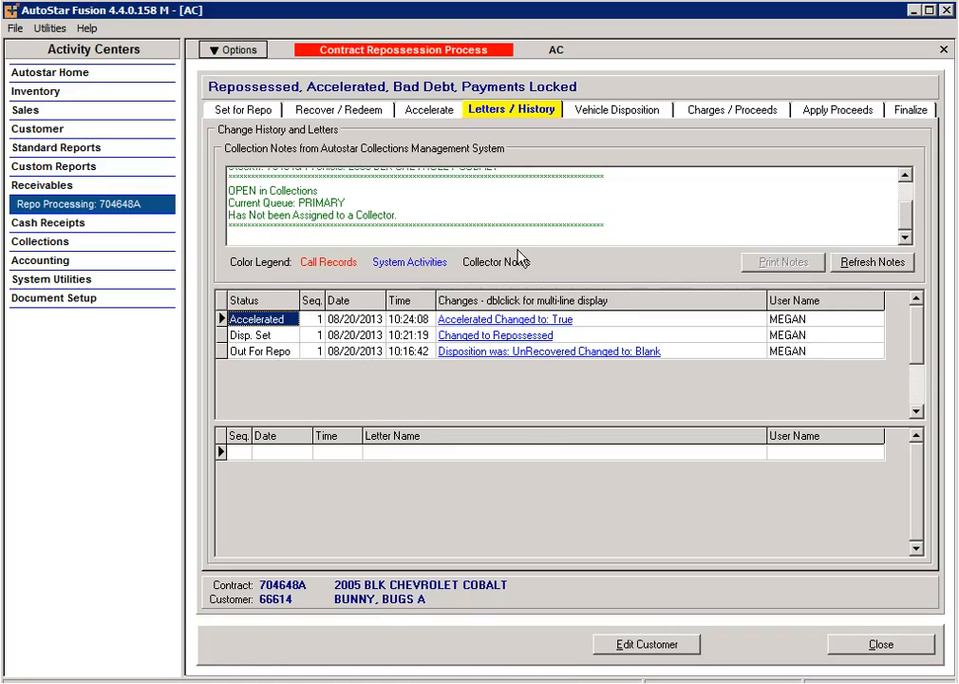
{"action": "double_click", "coordinate": [479, 320]}
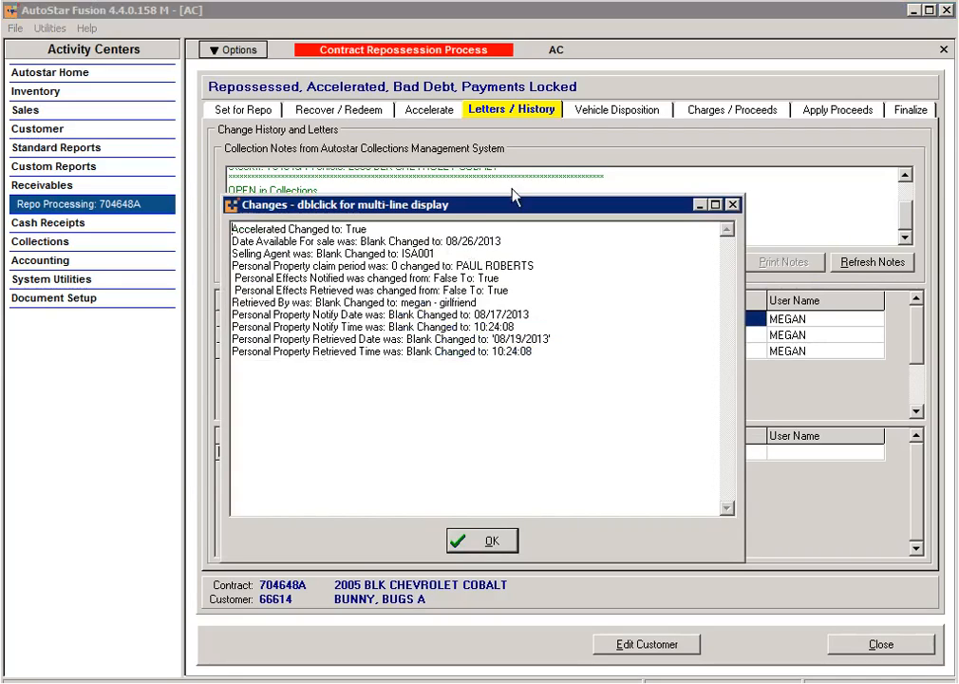
{"action": "left_click", "coordinate": [506, 543]}
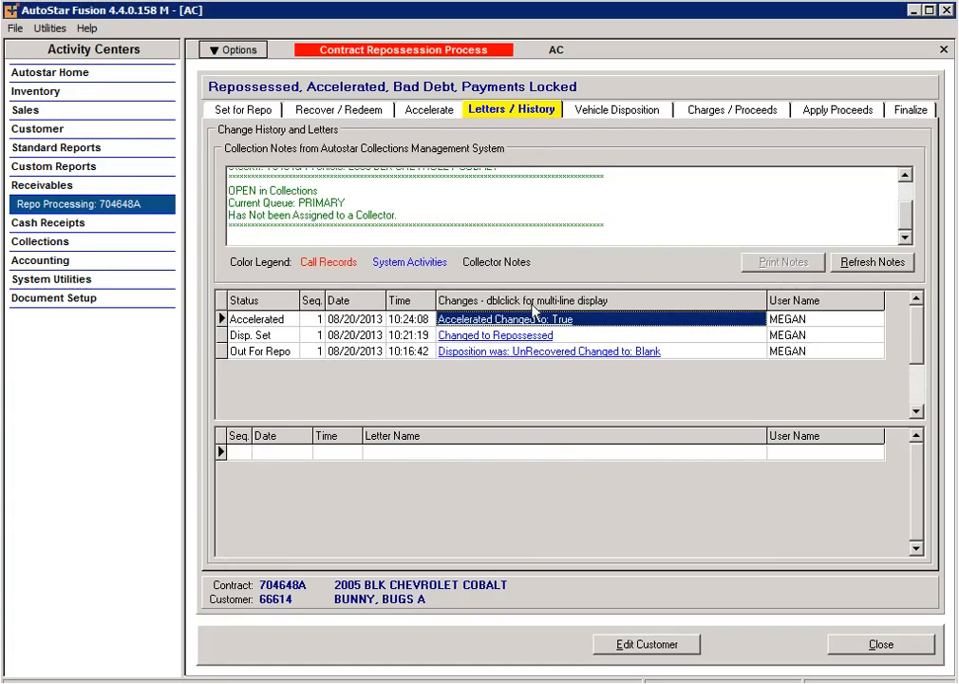
Step: Reload the collection notes, then bring up the Vehicle Disposition page
{"action": "left_click", "coordinate": [883, 267]}
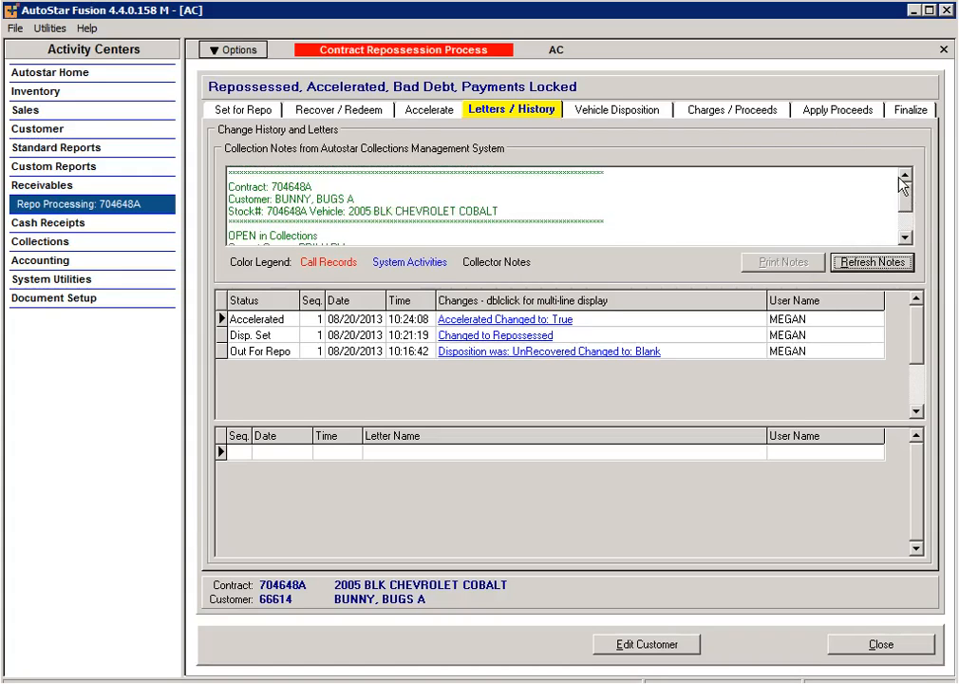
{"action": "left_click", "coordinate": [905, 237]}
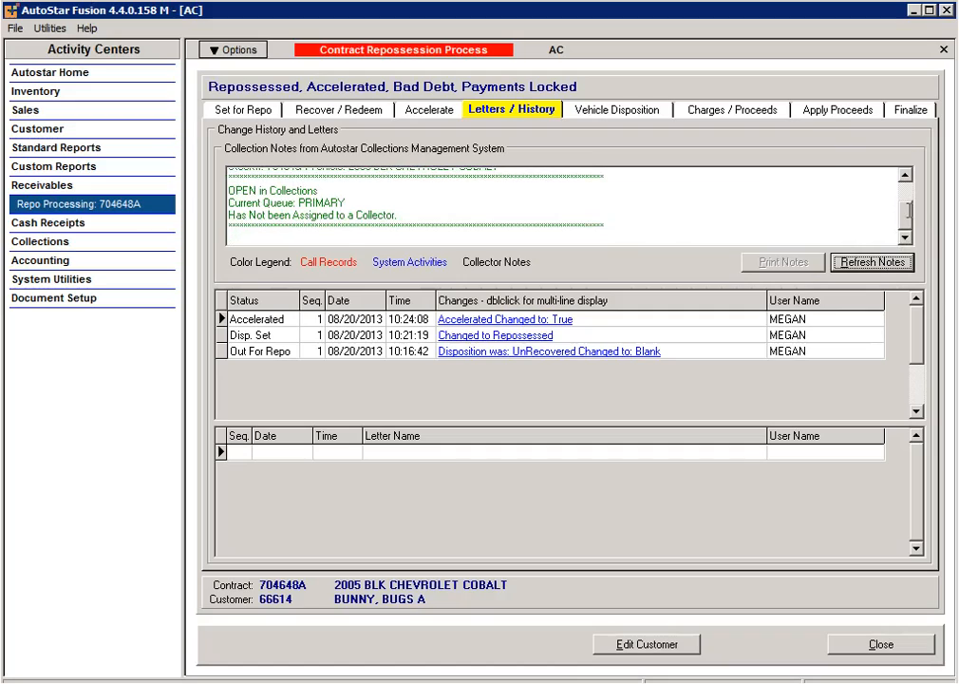
{"action": "scroll", "coordinate": [907, 221], "scroll_direction": "up", "scroll_amount": 2}
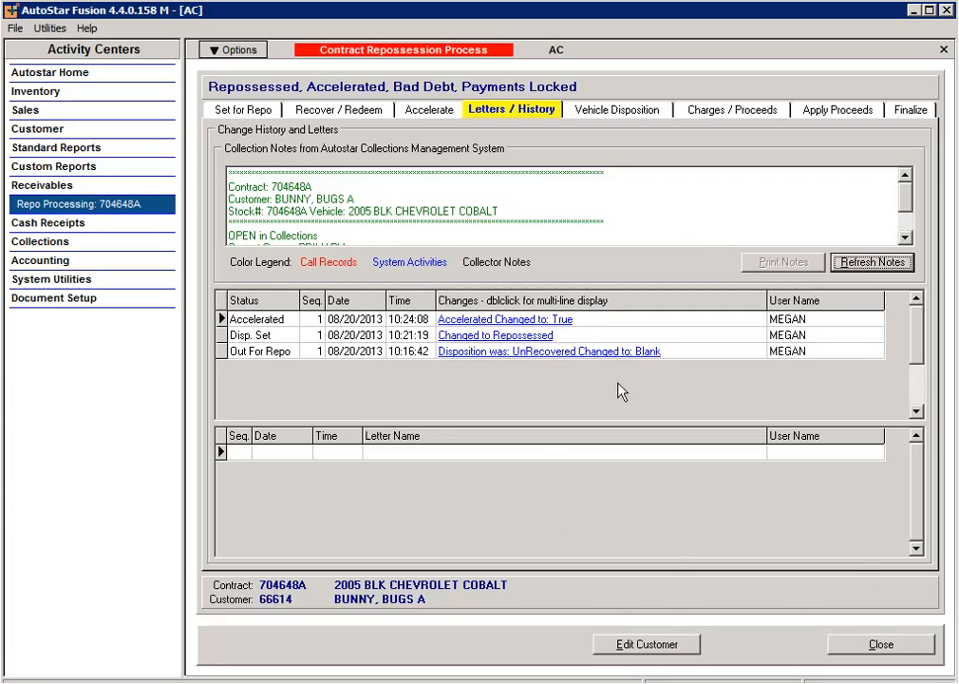
{"action": "left_click", "coordinate": [590, 112]}
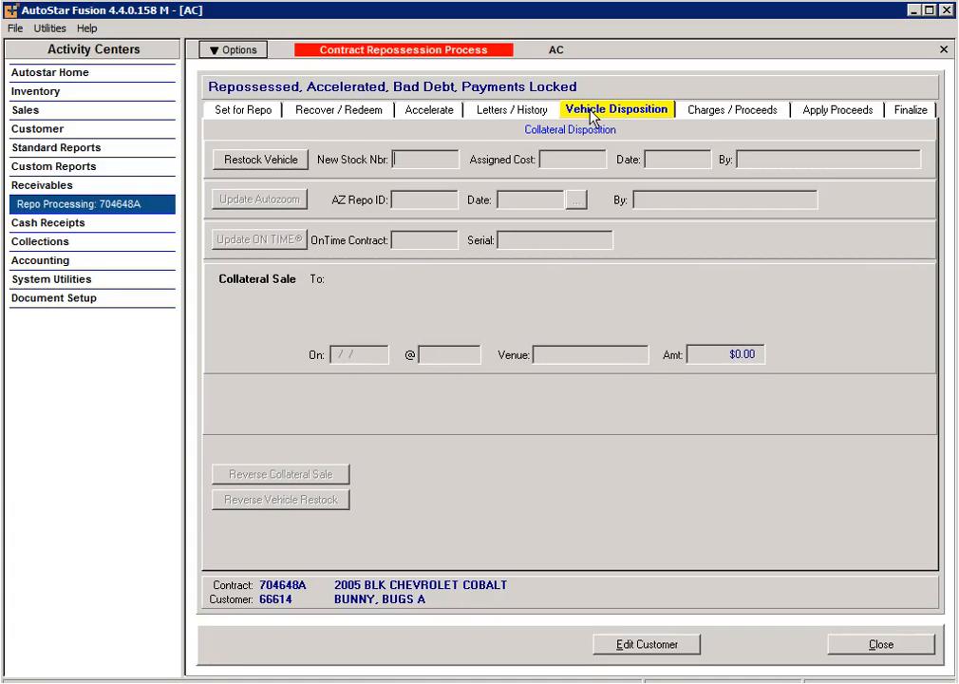
Step: Start returning the Cobalt to inventory, declining to treat it as strict foreclosure
{"action": "left_click", "coordinate": [265, 162]}
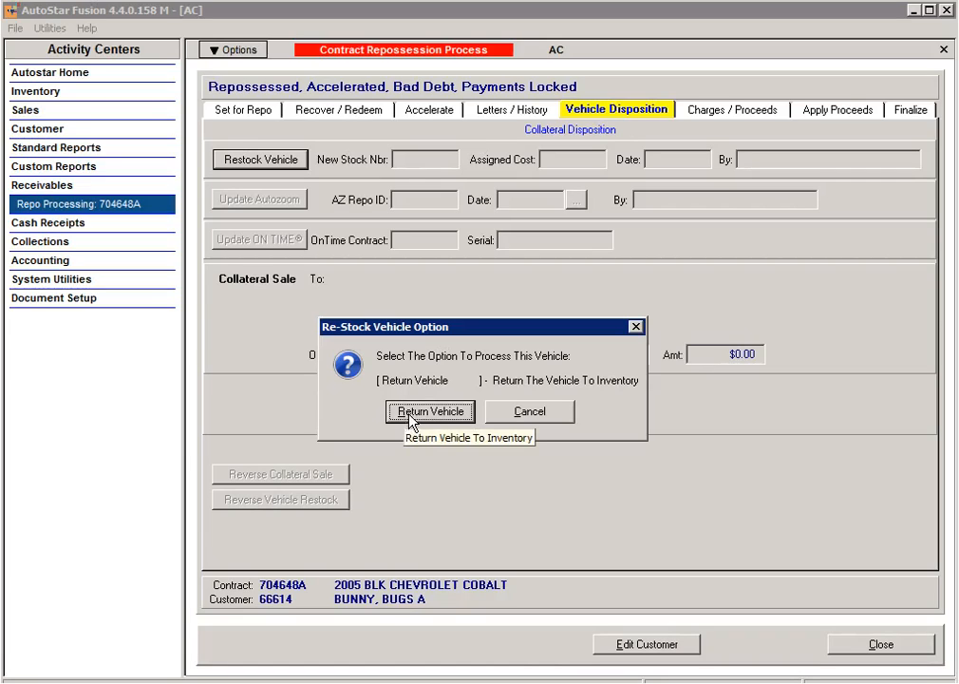
{"action": "left_click", "coordinate": [420, 414]}
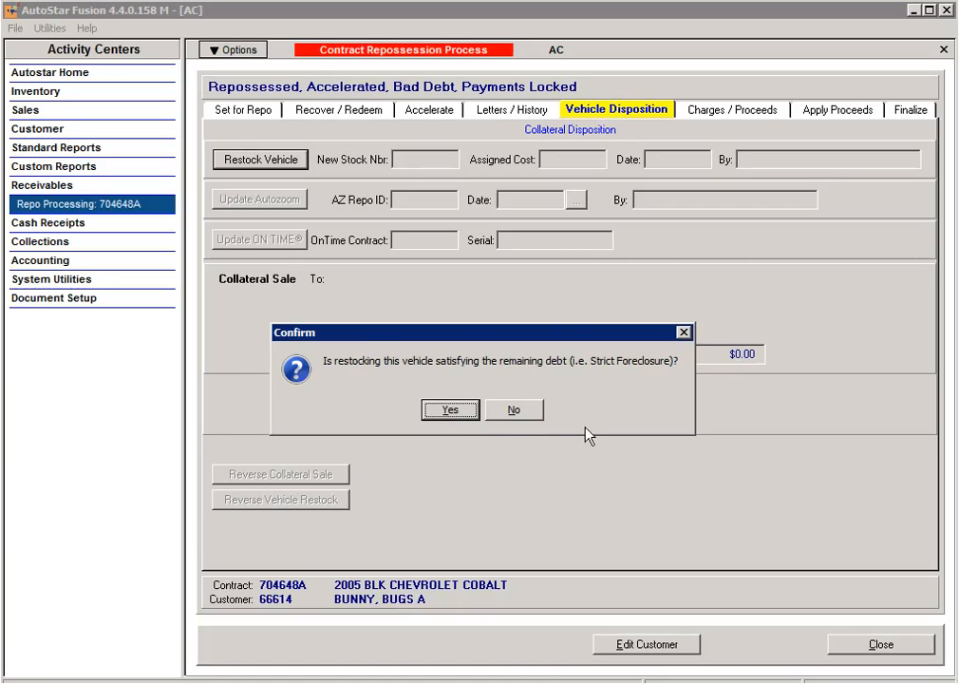
{"action": "left_click", "coordinate": [517, 416]}
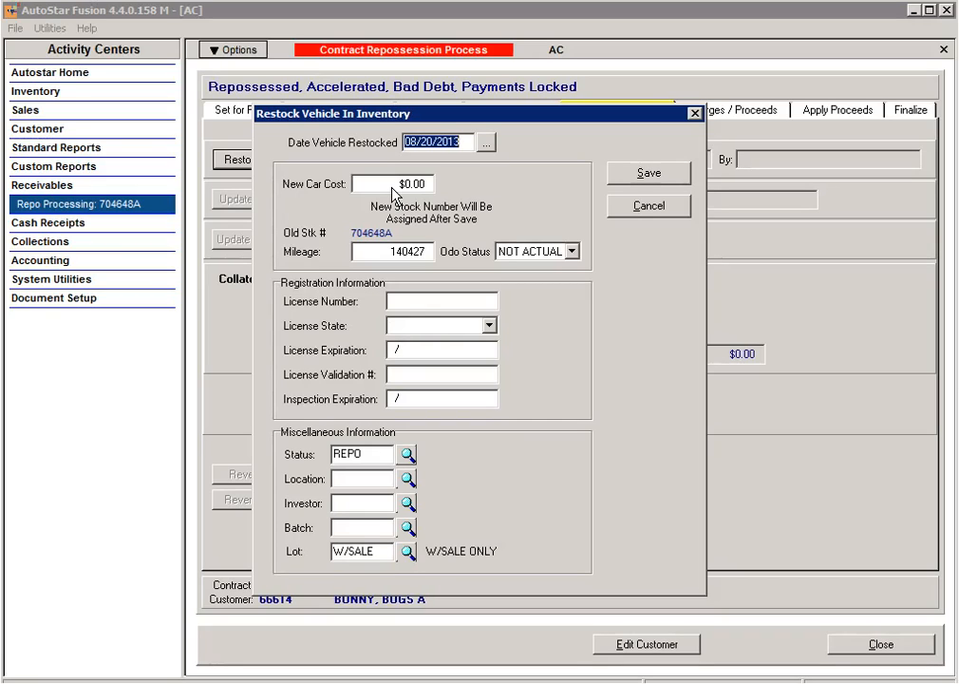
Step: Restock the Cobalt at $5,000.00 cost, odometer NOT ACTUAL, under stock number 704776R
{"action": "key", "text": "Tab"}
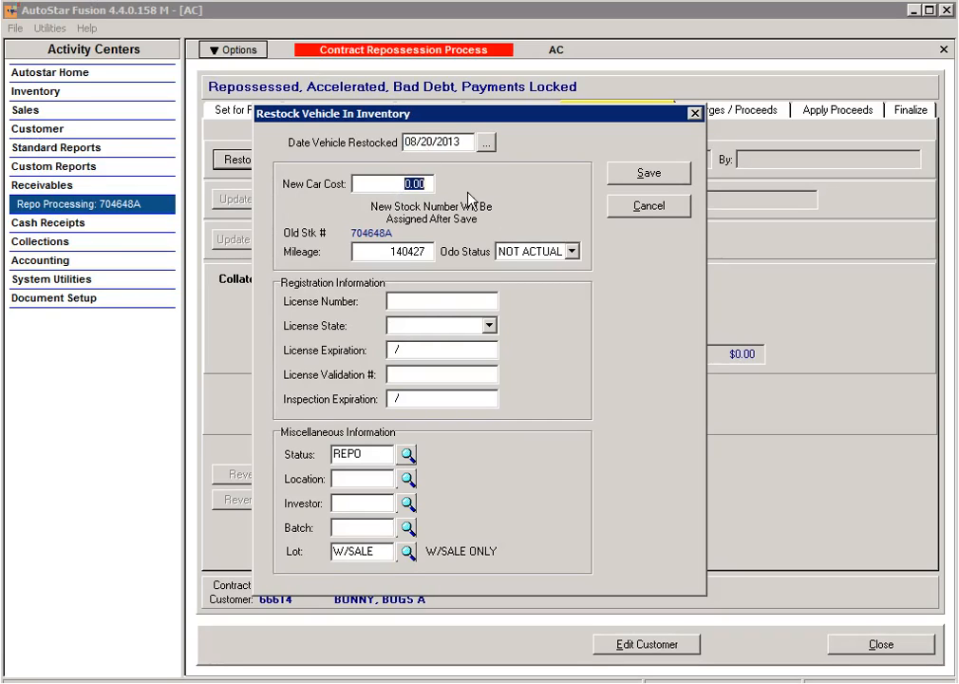
{"action": "type", "text": "5000"}
{"action": "left_click", "coordinate": [538, 252]}
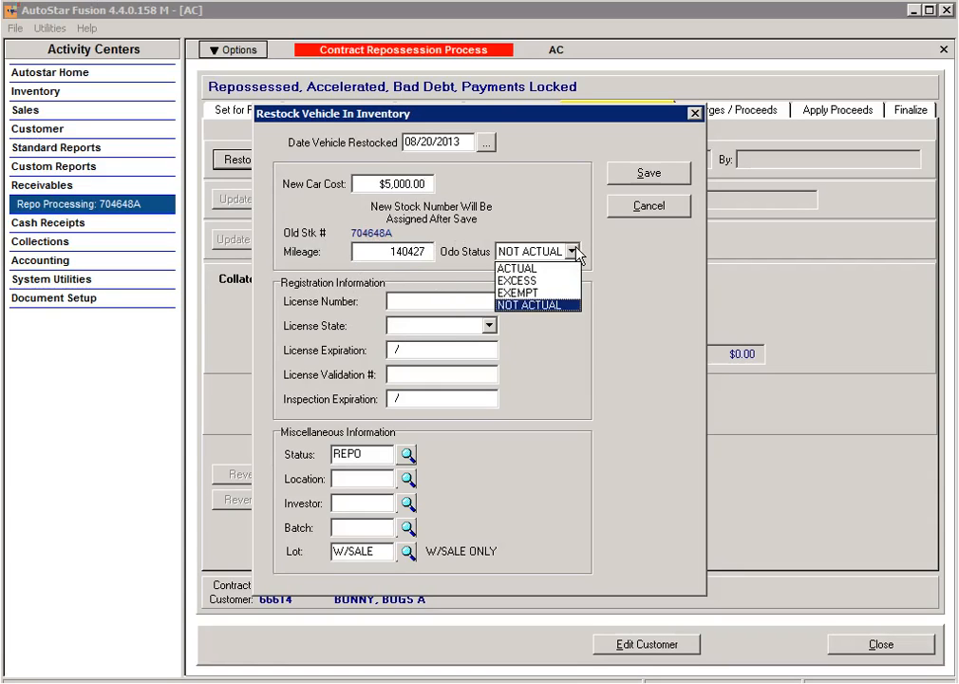
{"action": "left_click", "coordinate": [538, 304]}
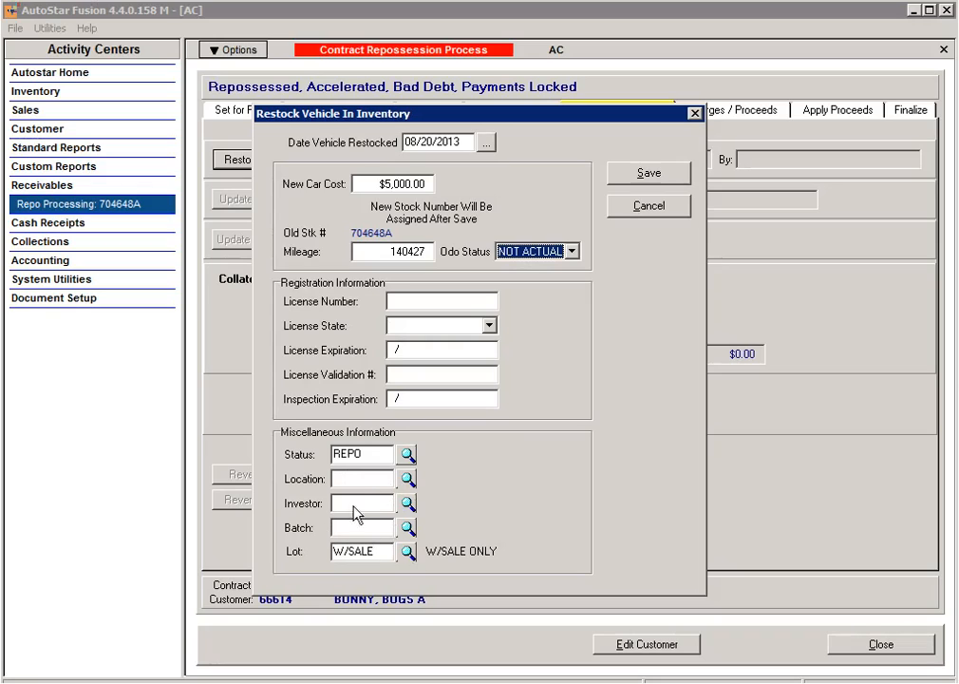
{"action": "left_click", "coordinate": [406, 552]}
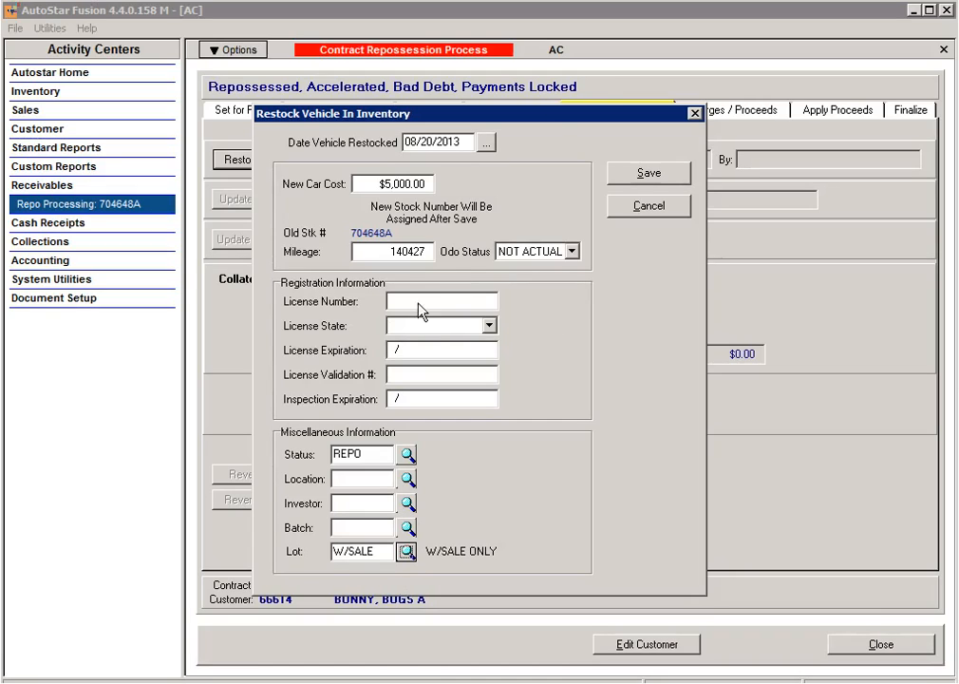
{"action": "left_click", "coordinate": [660, 174]}
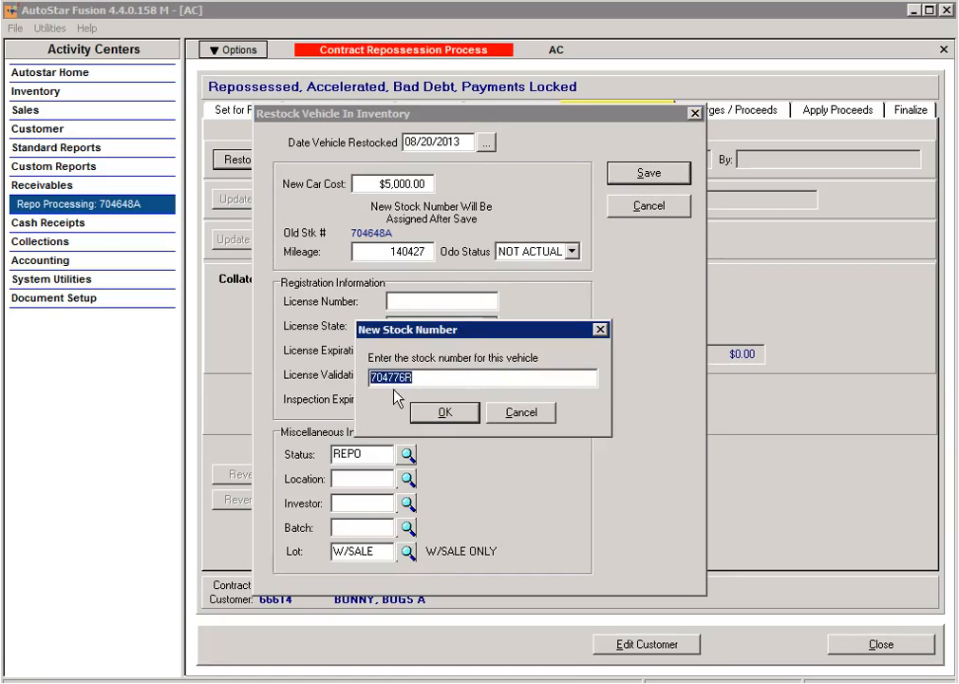
{"action": "left_click", "coordinate": [462, 412]}
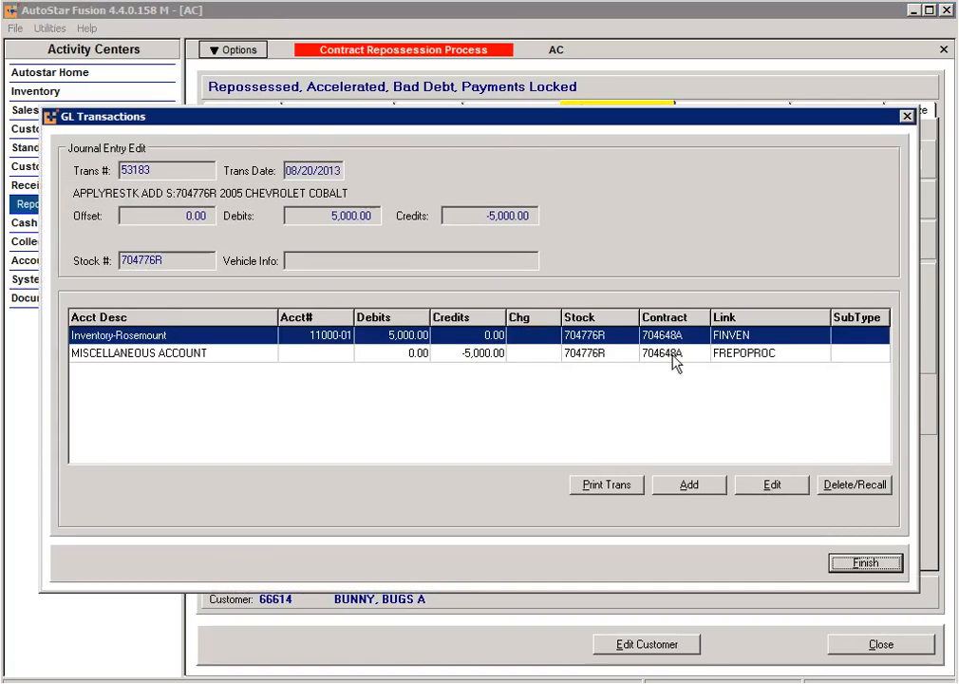
Step: Post the restock journal entry to account 10303-00-10 Cash in Bank-Citizens-Main
{"action": "left_click", "coordinate": [304, 357]}
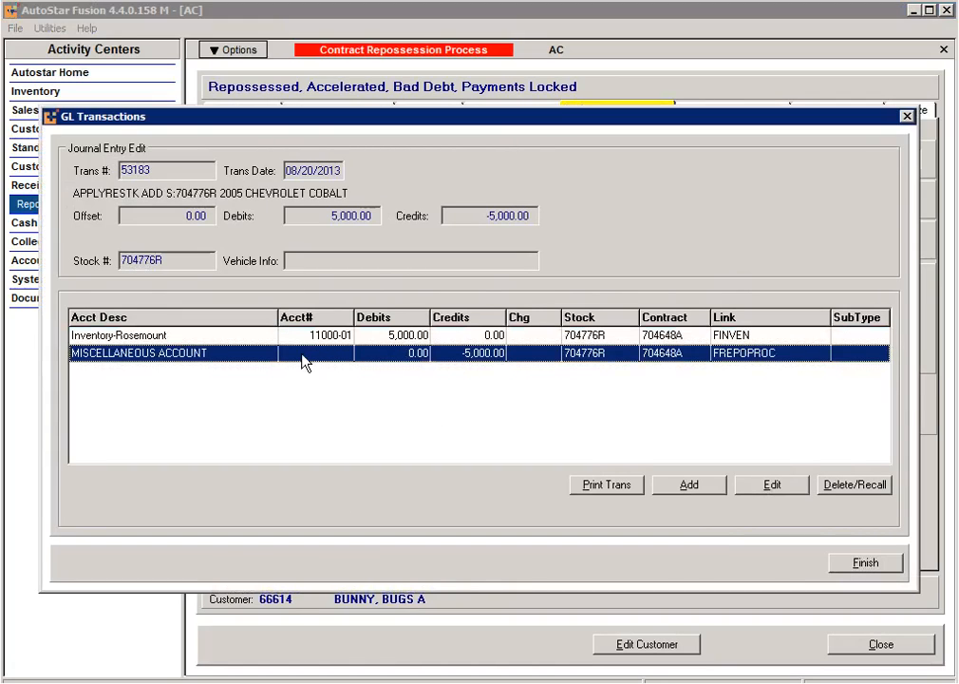
{"action": "double_click", "coordinate": [316, 359]}
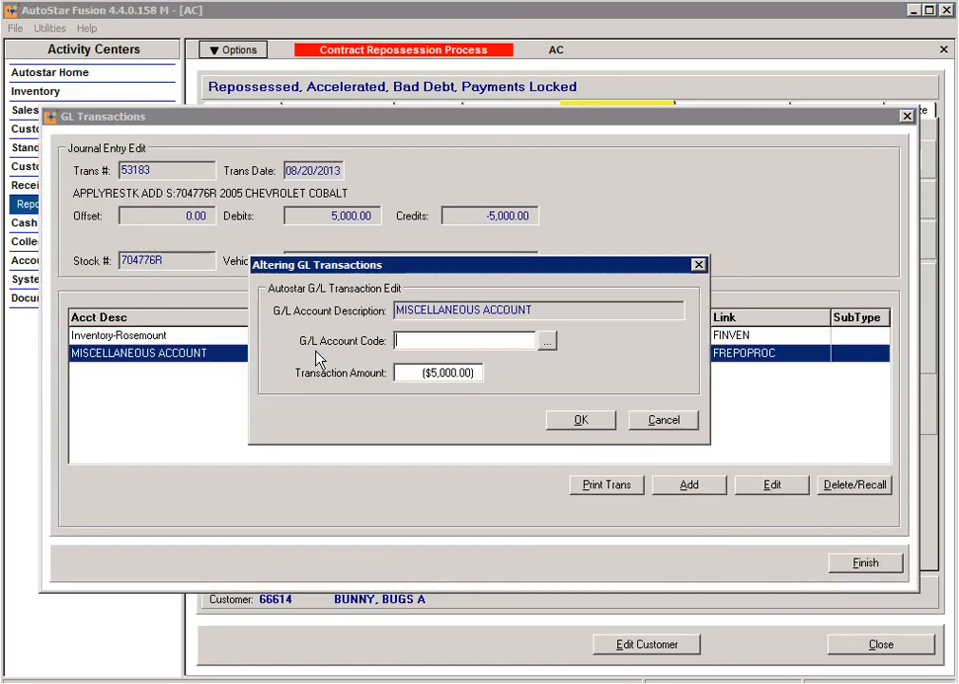
{"action": "left_click", "coordinate": [547, 339]}
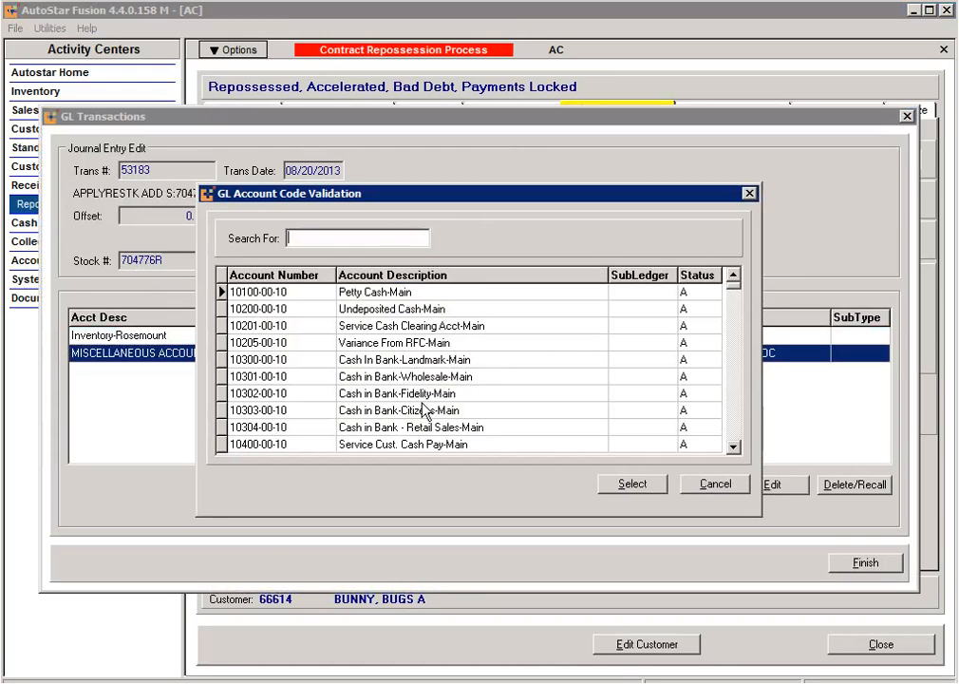
{"action": "left_click", "coordinate": [426, 410]}
{"action": "left_click", "coordinate": [632, 484]}
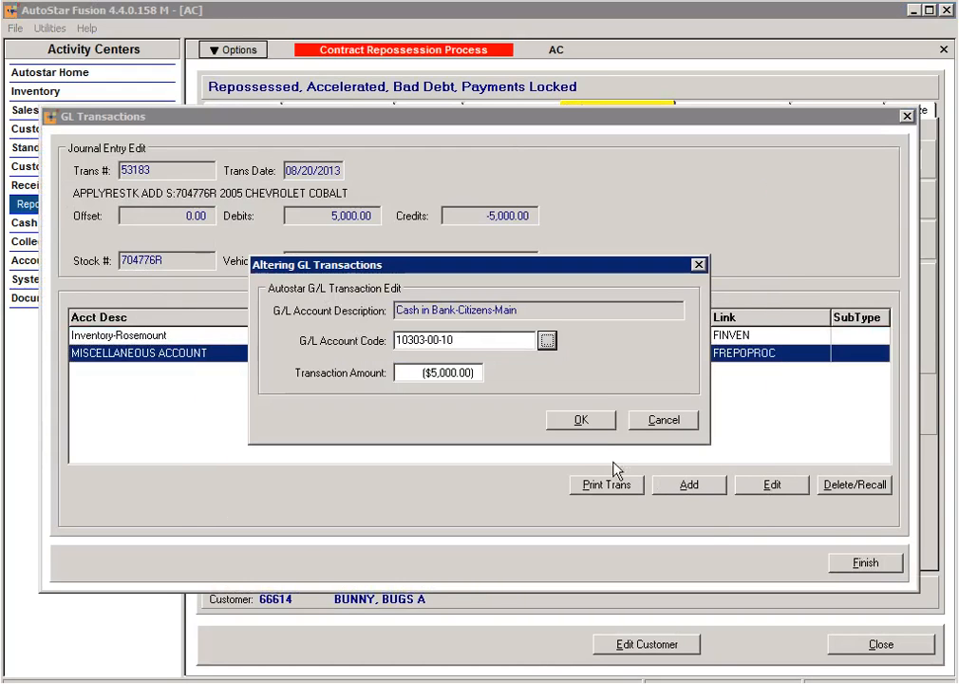
{"action": "left_click", "coordinate": [581, 419]}
{"action": "left_click", "coordinate": [852, 563]}
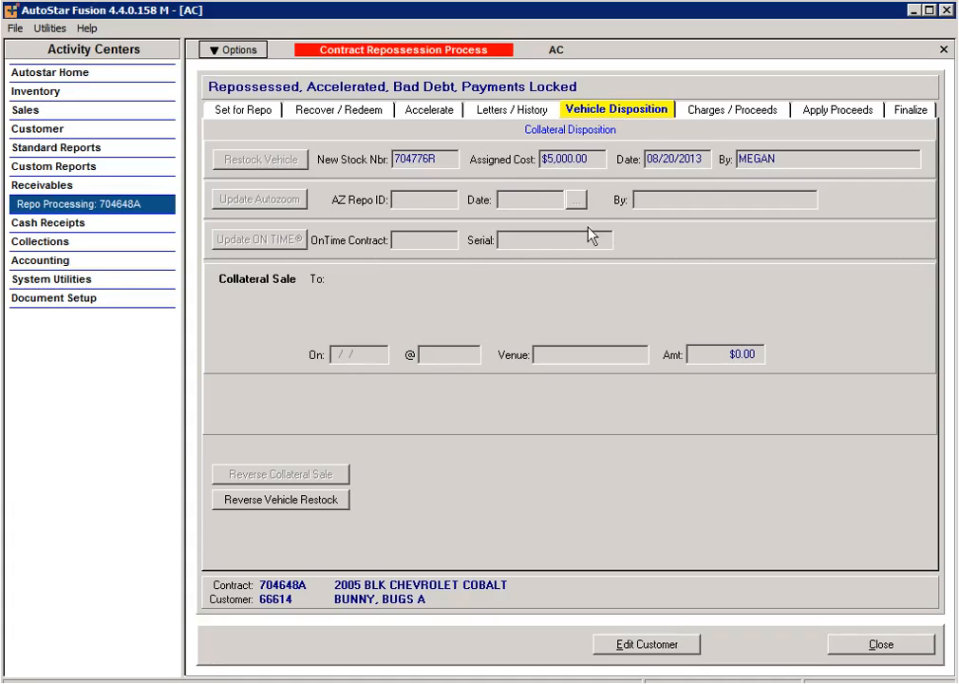
{"action": "left_click", "coordinate": [725, 112]}
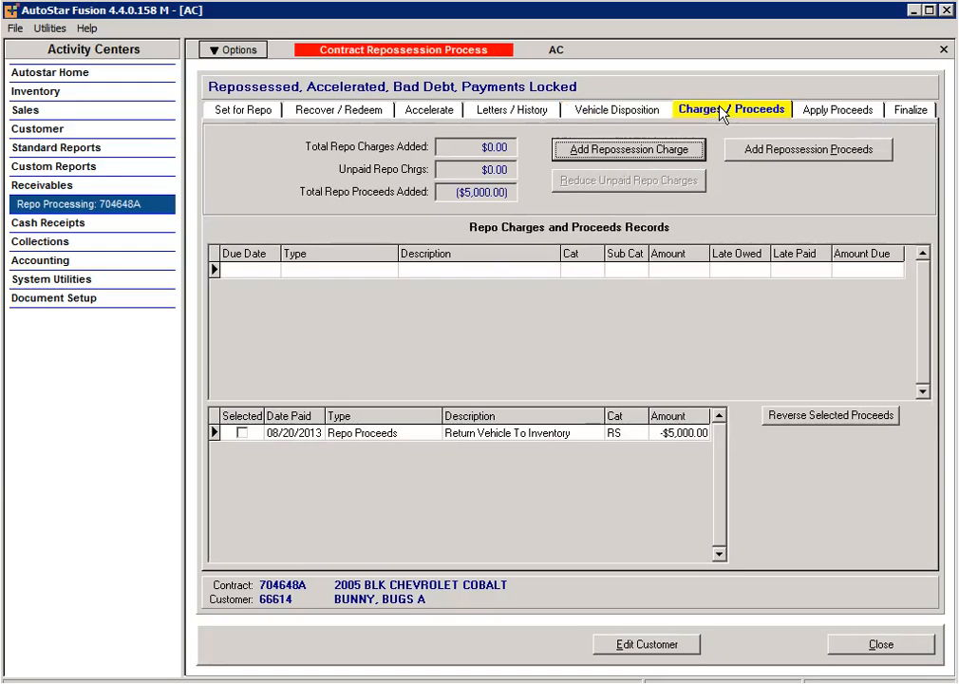
Step: Add a $250.00 'invo repo fee' Recovery Charge, Repossession Fee type, from the INHOUSE Repo Agent
{"action": "left_click", "coordinate": [607, 152]}
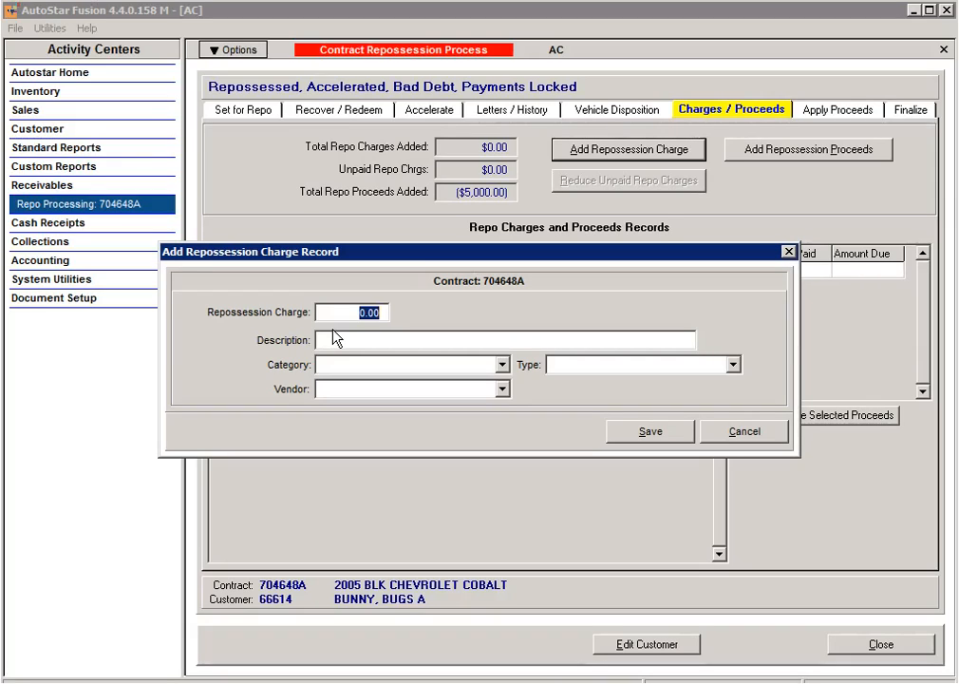
{"action": "type", "text": "250.00"}
{"action": "left_click", "coordinate": [336, 339]}
{"action": "type", "text": "invo repo fee"}
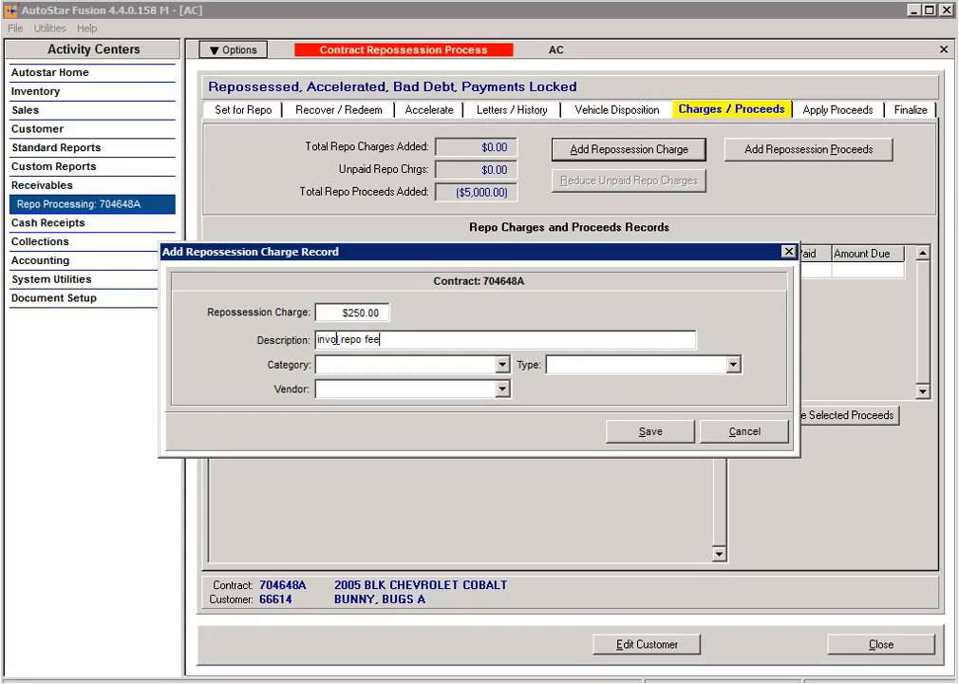
{"action": "key", "text": "Tab"}
{"action": "left_click", "coordinate": [502, 365]}
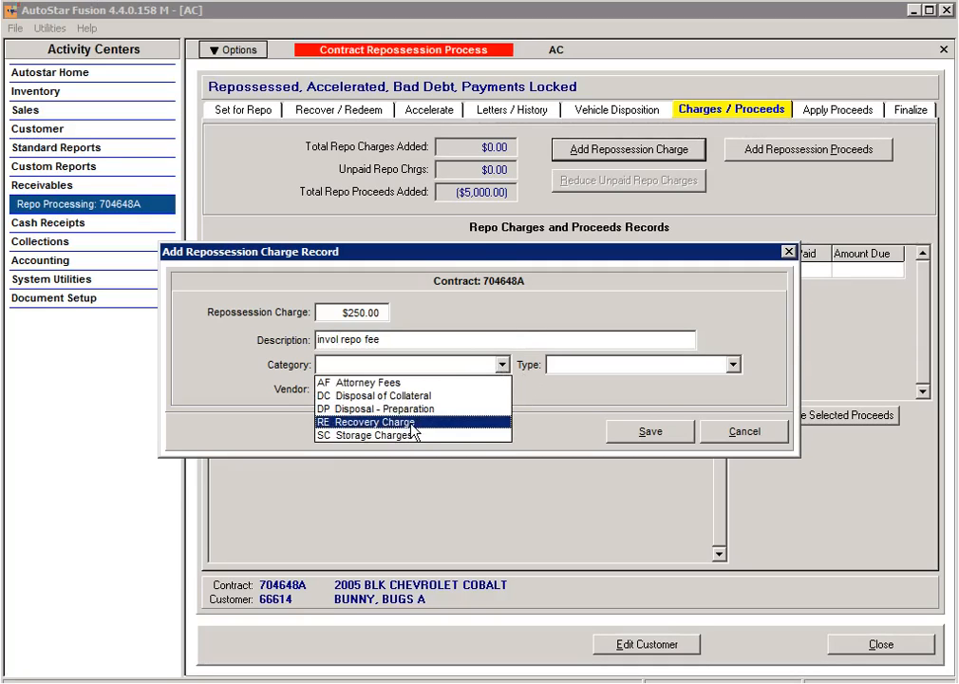
{"action": "left_click", "coordinate": [412, 423]}
{"action": "left_click", "coordinate": [503, 390]}
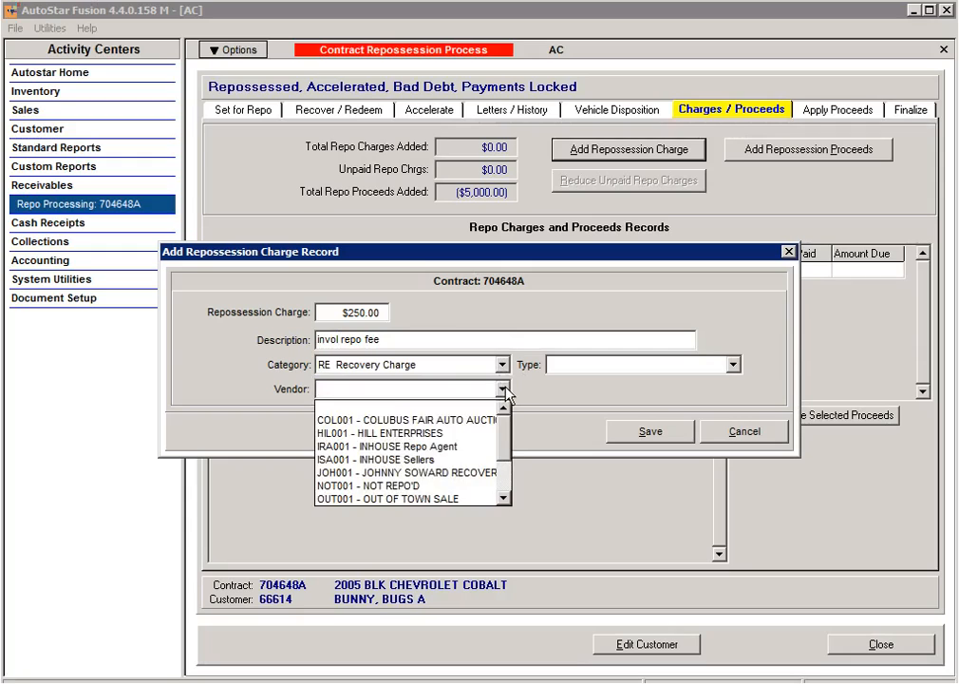
{"action": "left_click", "coordinate": [395, 446]}
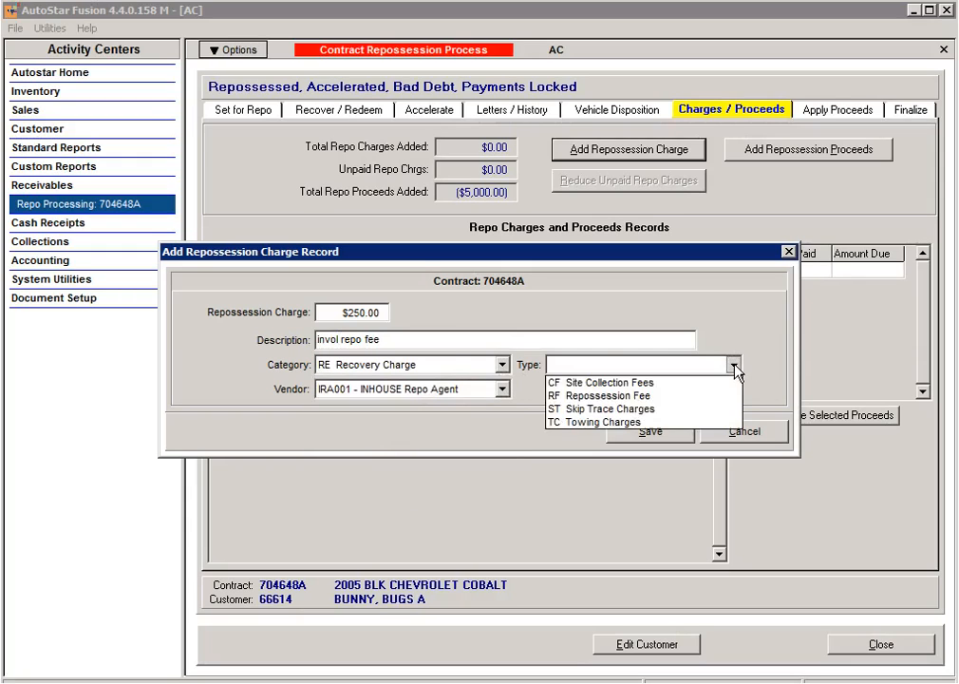
{"action": "left_click", "coordinate": [575, 396]}
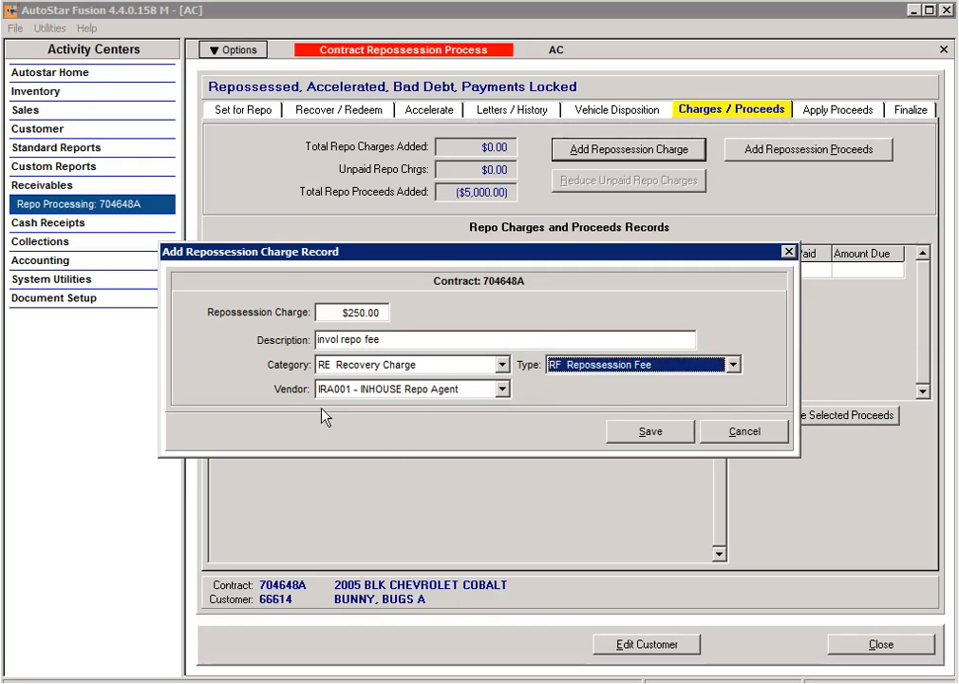
{"action": "left_click", "coordinate": [670, 436]}
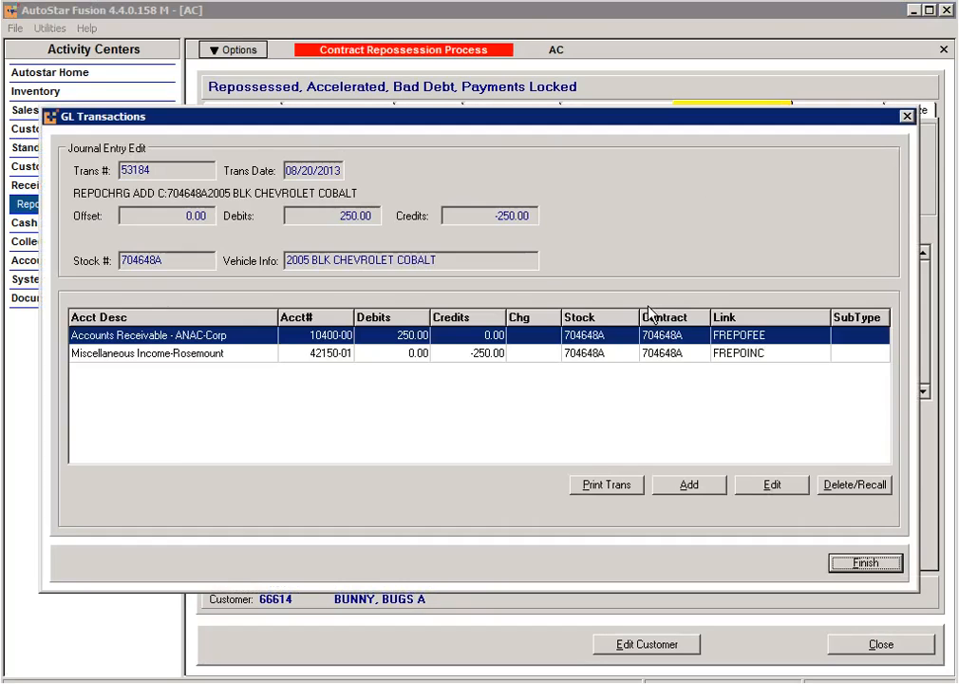
Step: Finish the $250.00 charge's GL entry and bring up Reduce Unpaid Repo Charges
{"action": "left_click", "coordinate": [879, 567]}
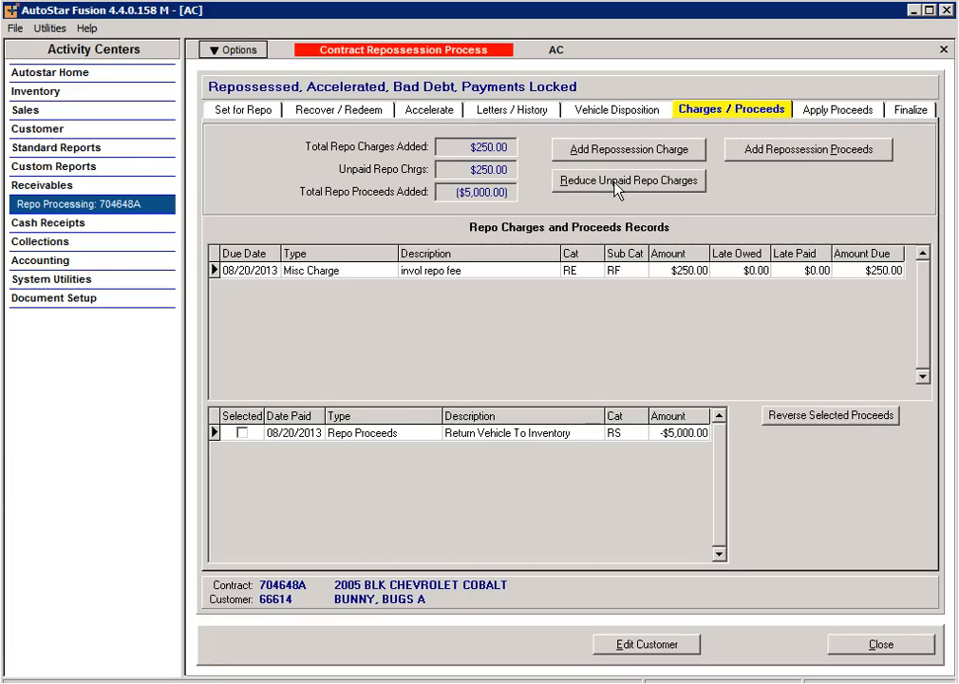
{"action": "left_click", "coordinate": [615, 183]}
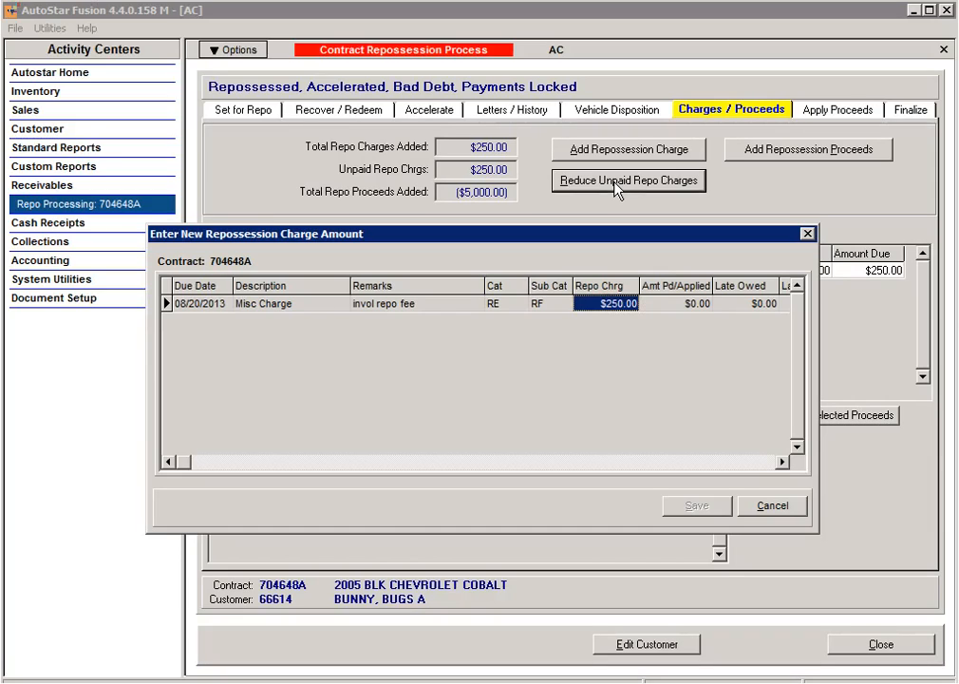
Step: Change the invol repo fee's Repo Chrg to 200.00, save, and post the $50.00 adjustment
{"action": "left_click", "coordinate": [611, 312]}
{"action": "type", "text": "200.00"}
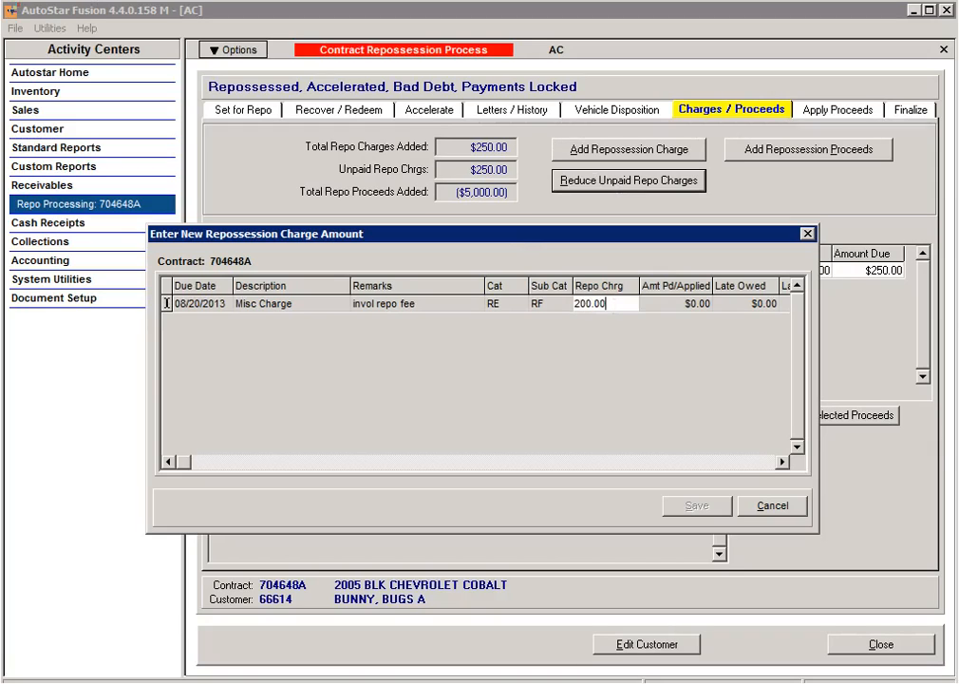
{"action": "key", "text": "Tab"}
{"action": "left_click", "coordinate": [705, 506]}
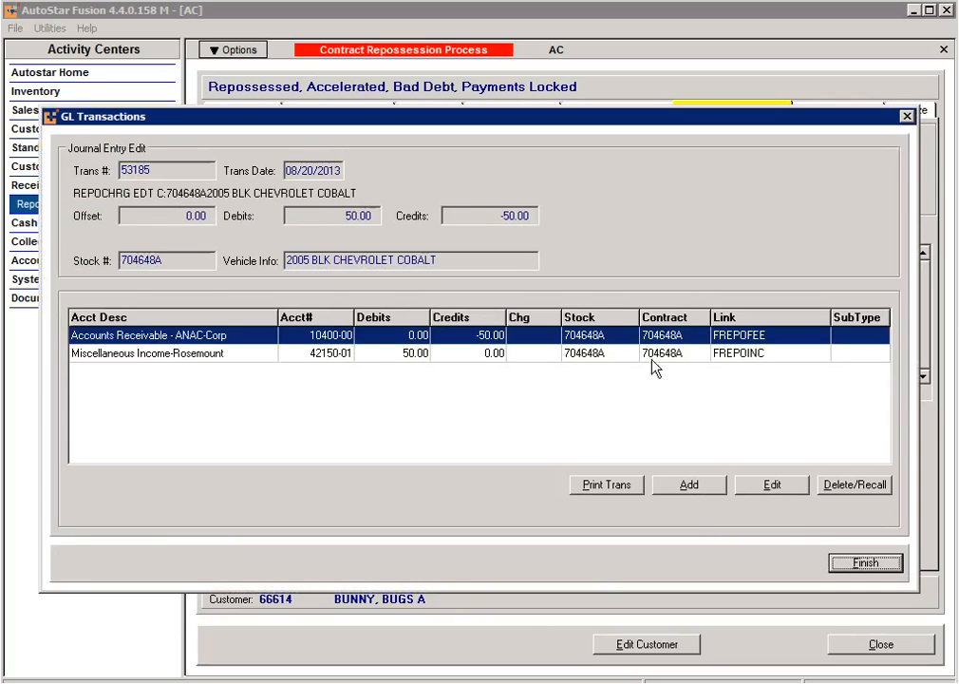
{"action": "left_click", "coordinate": [865, 563]}
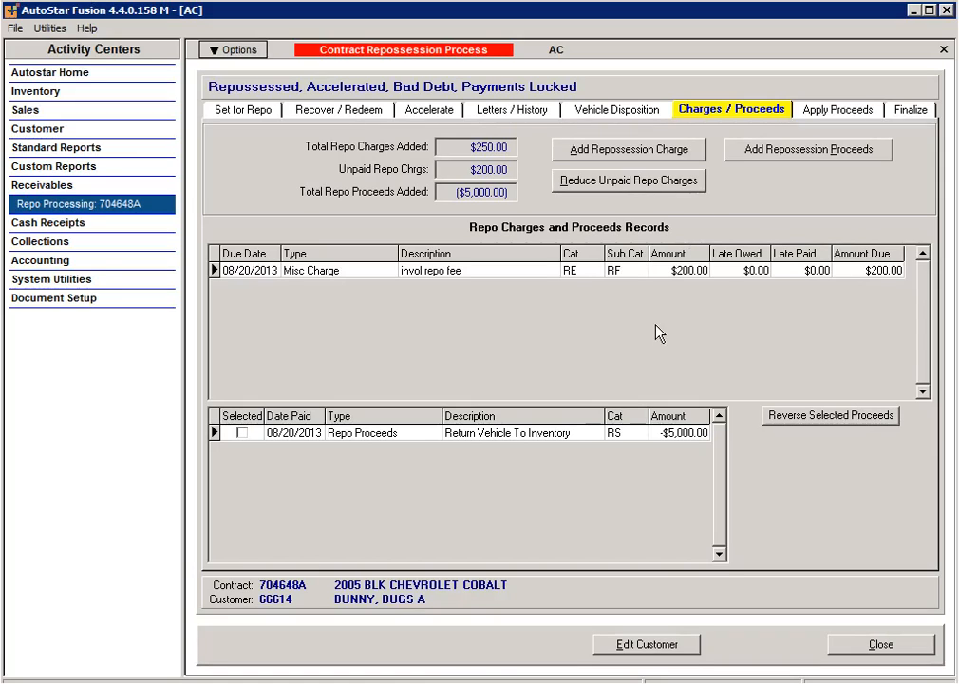
{"action": "left_click", "coordinate": [786, 162]}
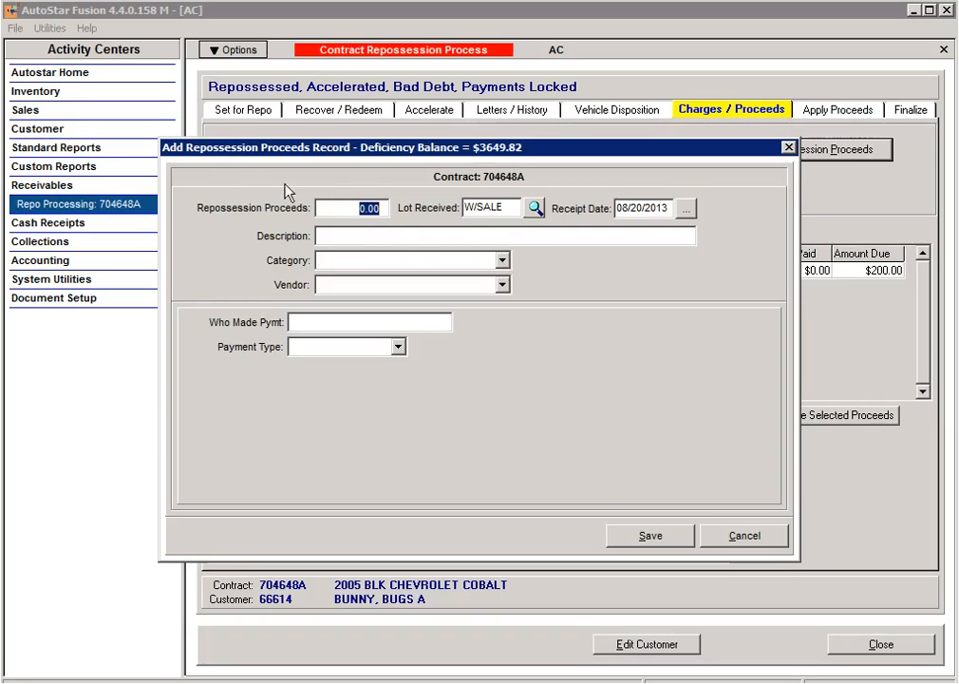
{"action": "left_click", "coordinate": [502, 259]}
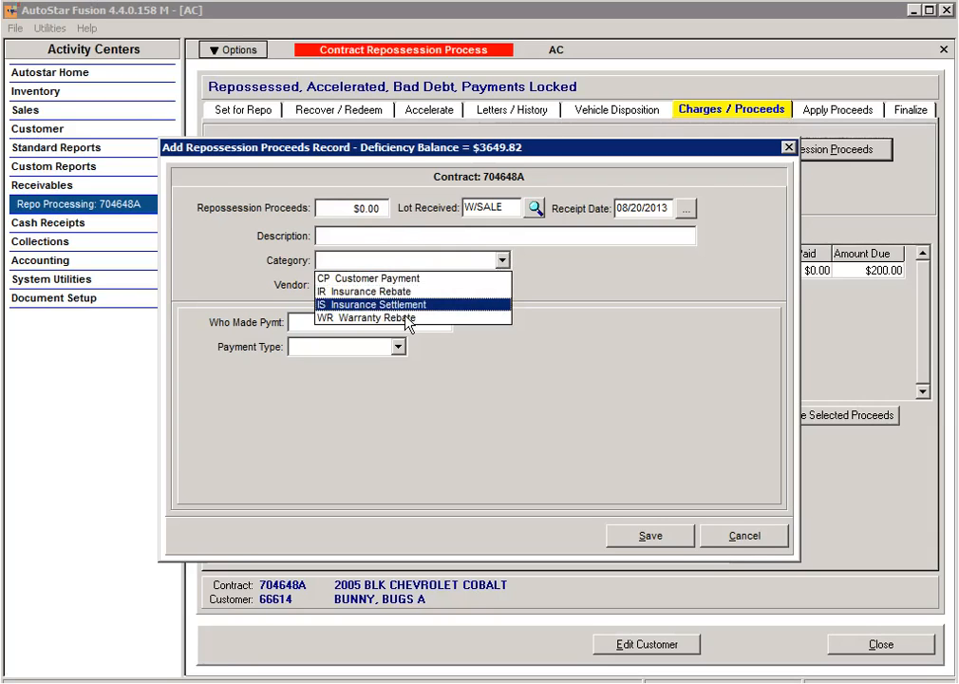
{"action": "left_click", "coordinate": [482, 320]}
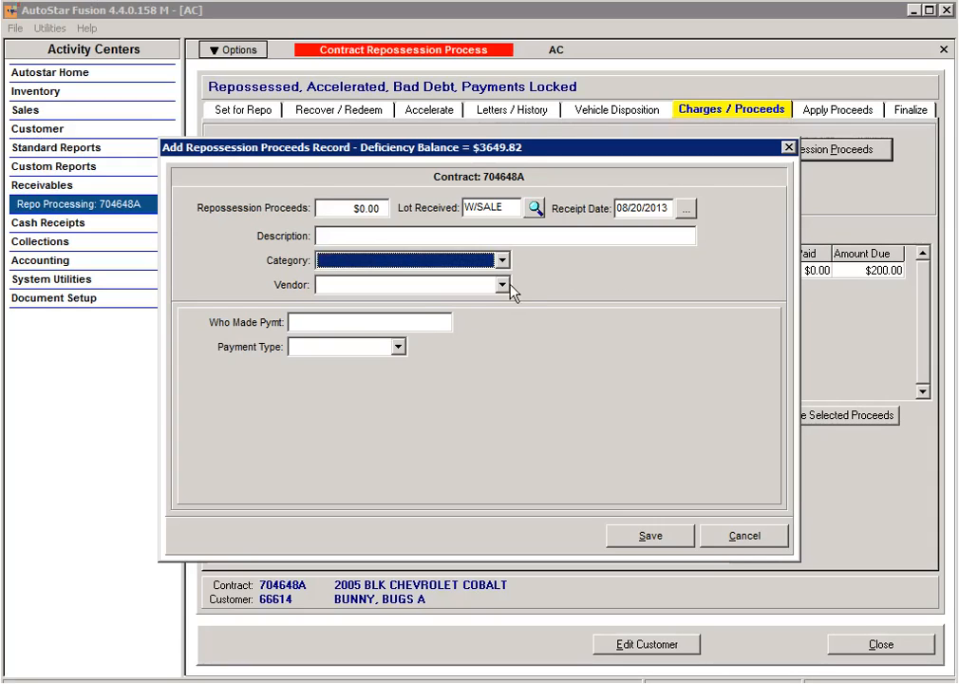
{"action": "left_click", "coordinate": [503, 286]}
{"action": "left_click", "coordinate": [573, 294]}
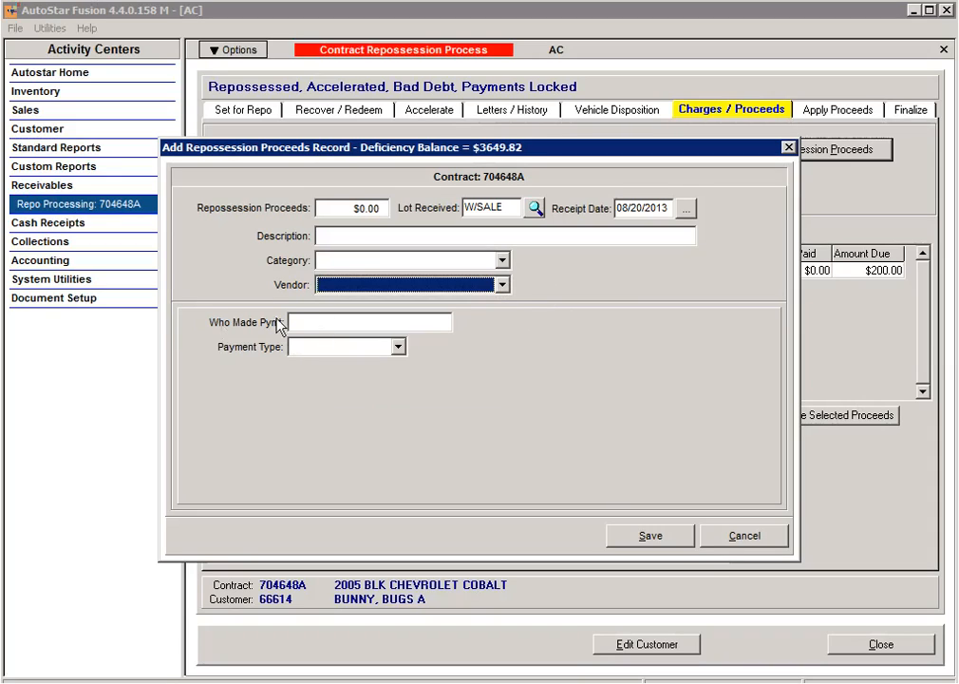
{"action": "left_click", "coordinate": [396, 347]}
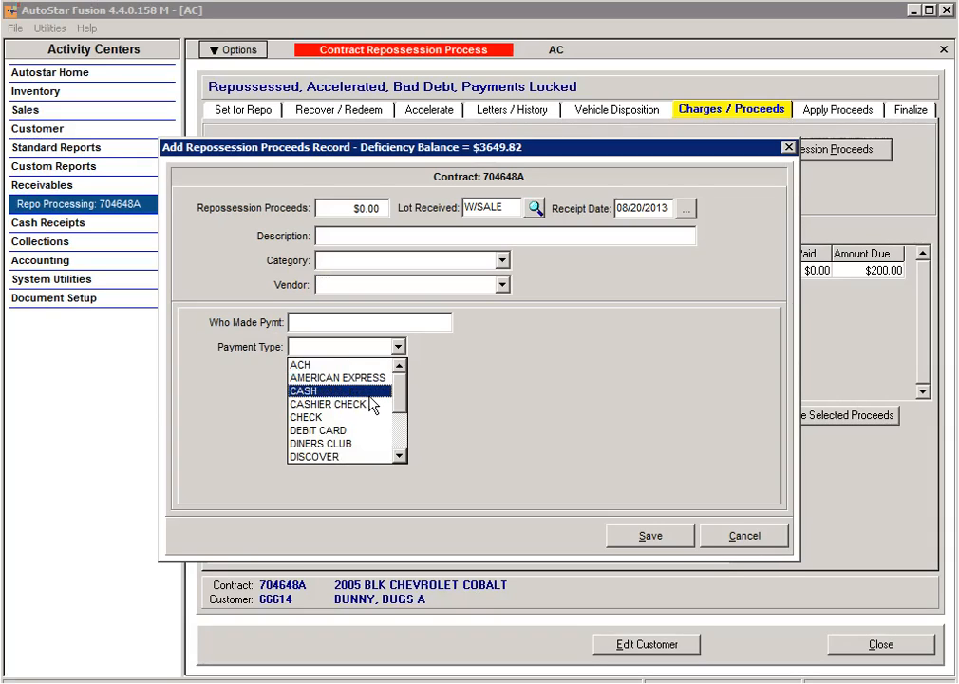
{"action": "left_click", "coordinate": [532, 395]}
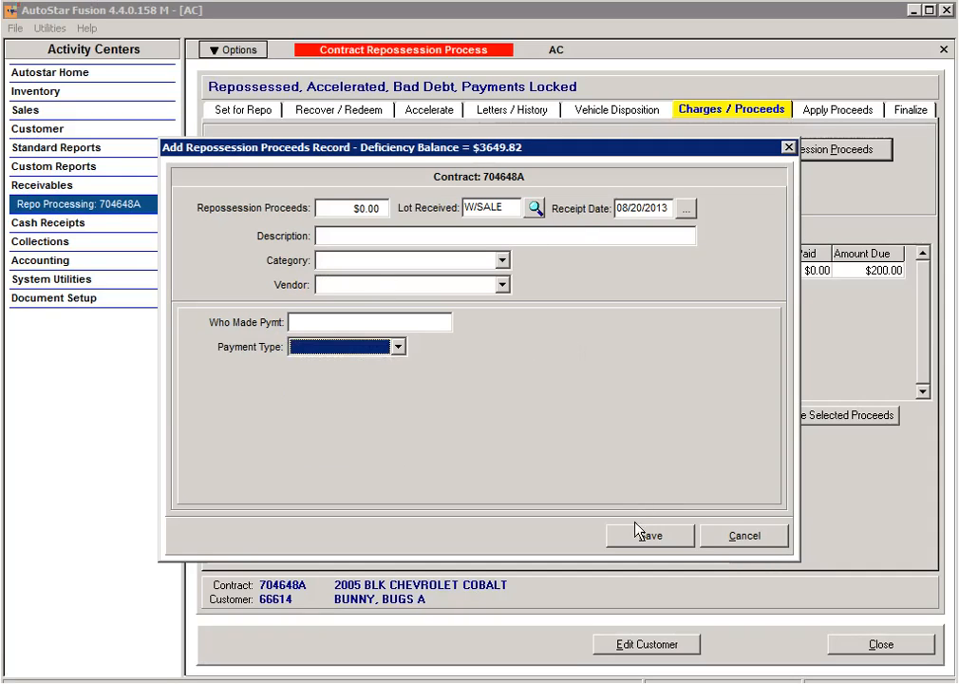
{"action": "left_click", "coordinate": [759, 538]}
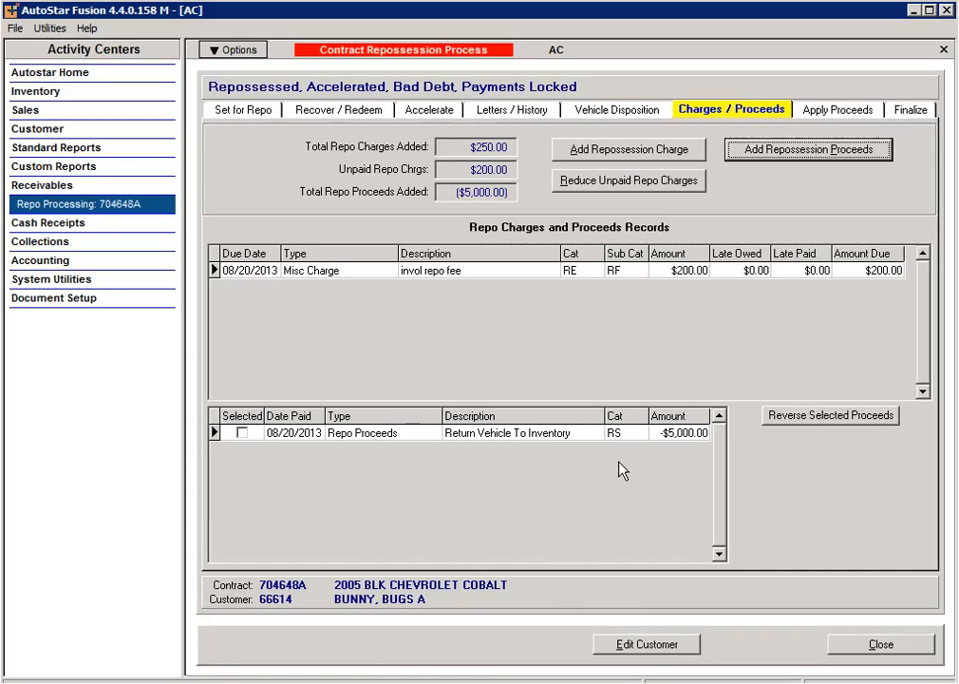
Step: Reverse the -$5,000.00 Return Vehicle To Inventory proceeds entry
{"action": "left_click", "coordinate": [242, 433]}
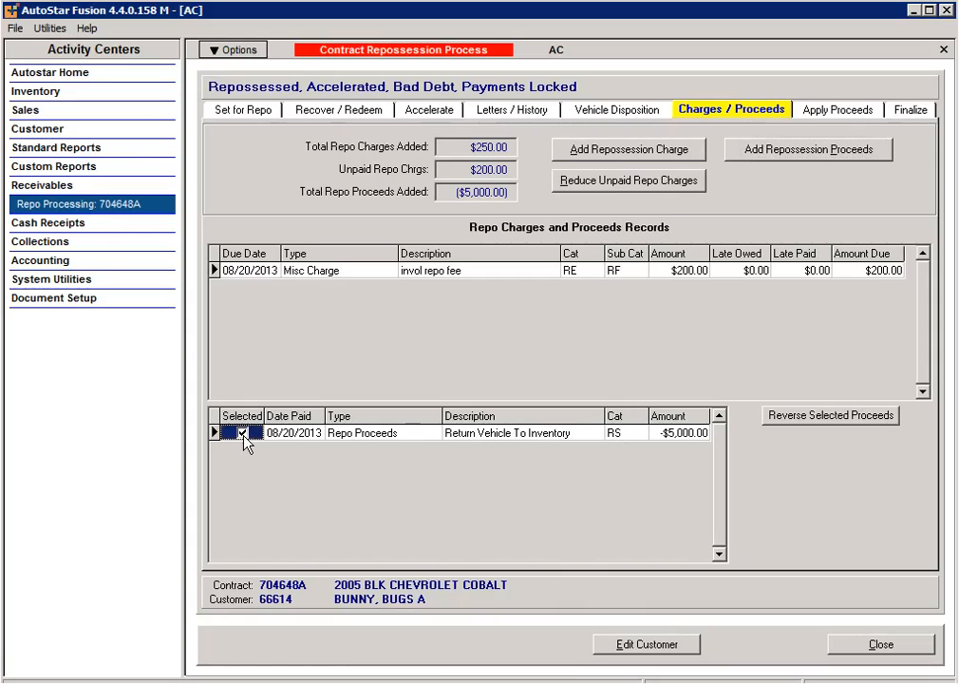
{"action": "left_click", "coordinate": [836, 416]}
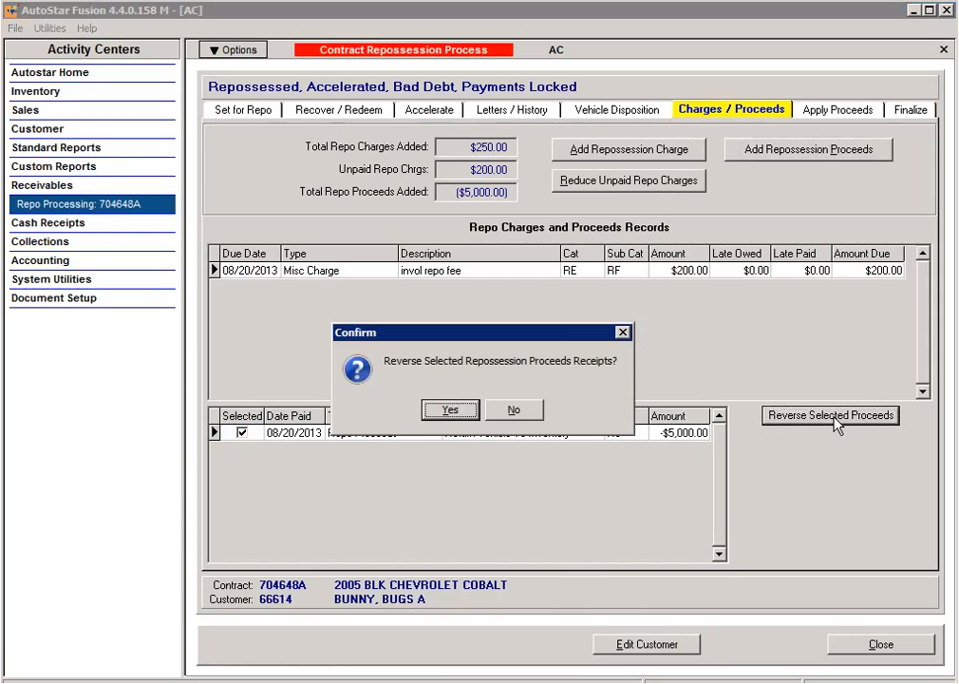
{"action": "left_click", "coordinate": [451, 411]}
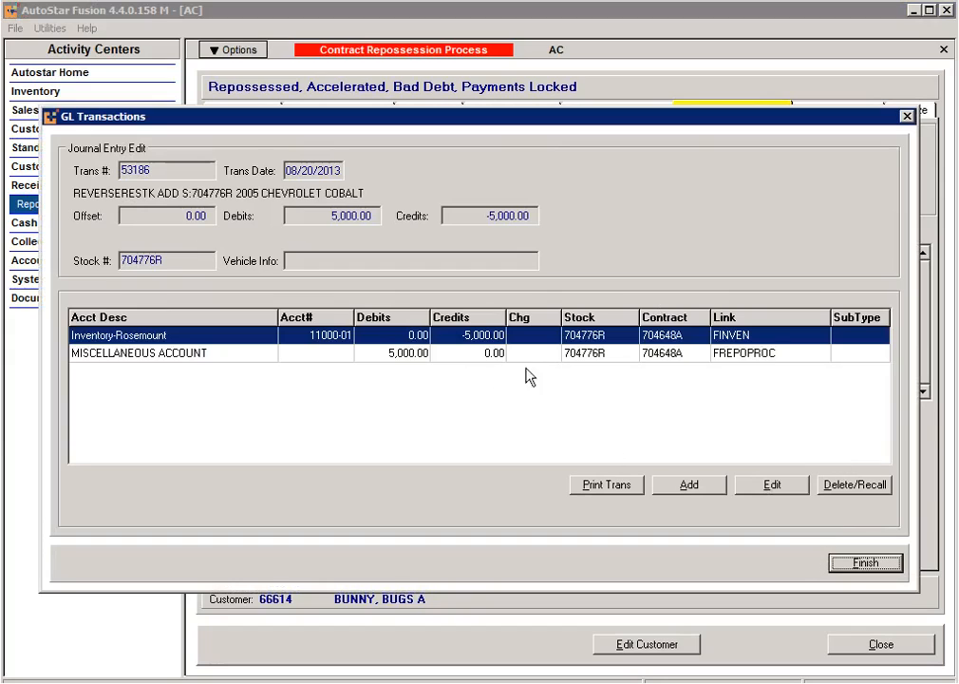
Step: Post the reversal's offset to 99999-00-10 Guaranteed Payment-Main, then check Vehicle Disposition
{"action": "double_click", "coordinate": [318, 363]}
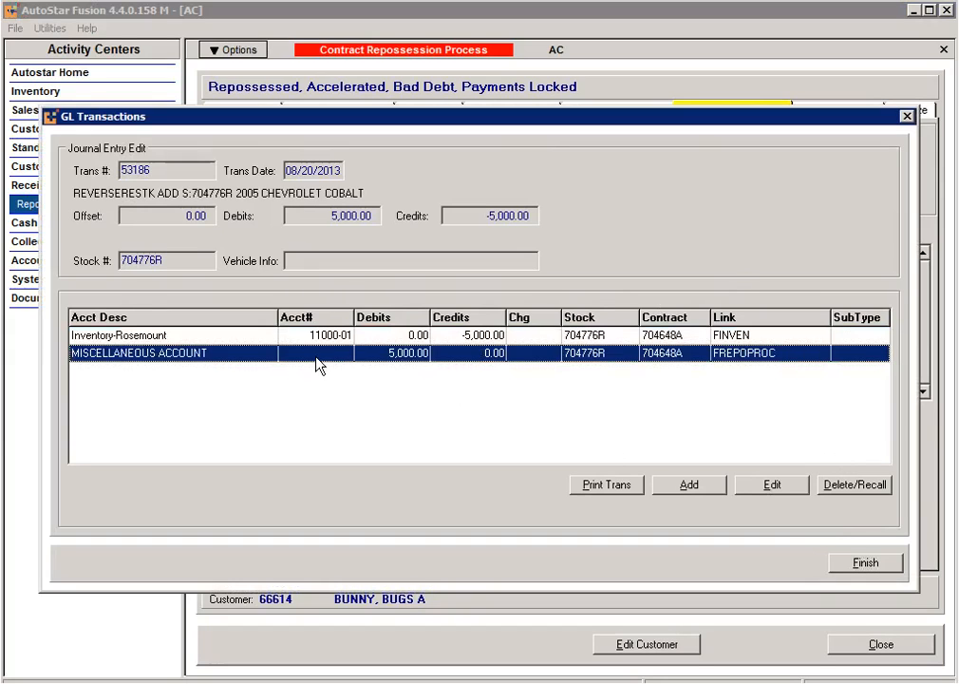
{"action": "left_click", "coordinate": [547, 342]}
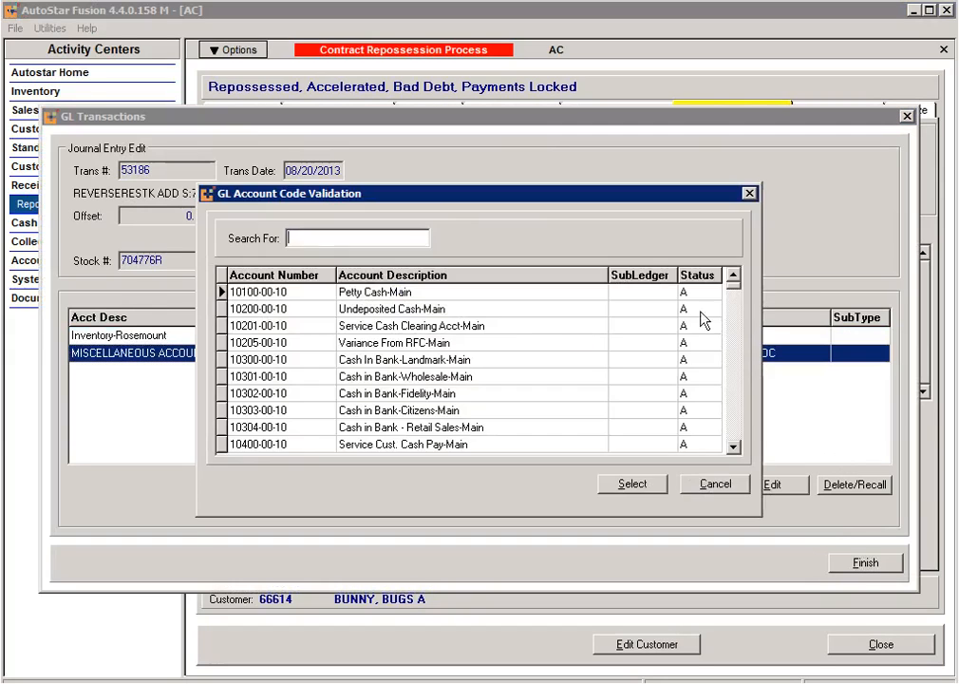
{"action": "left_click_drag", "start_coordinate": [742, 432], "coordinate": [743, 451]}
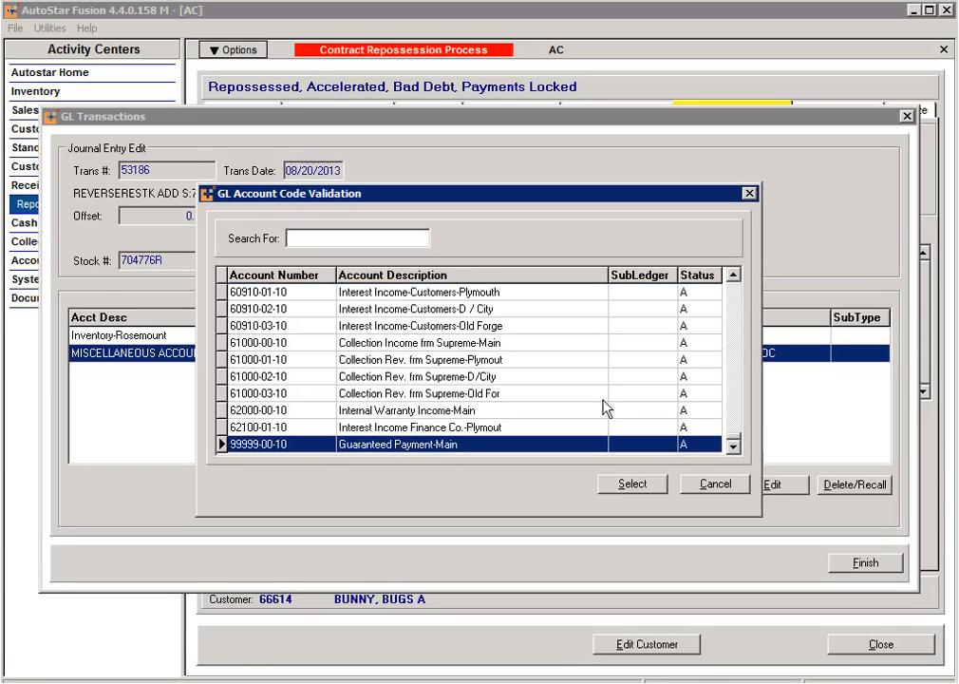
{"action": "left_click", "coordinate": [631, 484]}
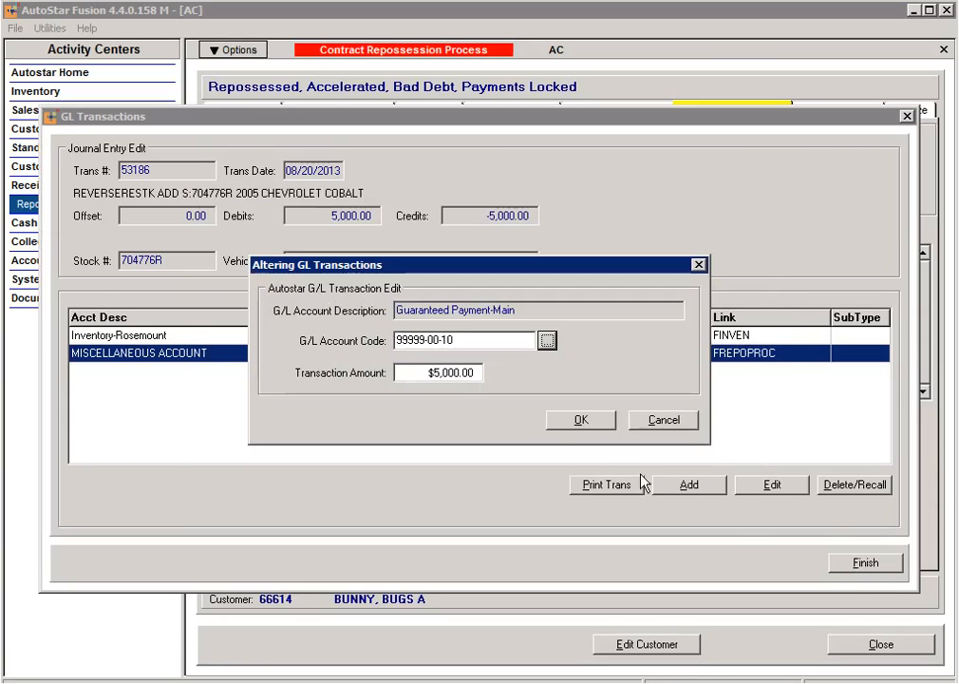
{"action": "left_click", "coordinate": [577, 420]}
{"action": "left_click", "coordinate": [869, 563]}
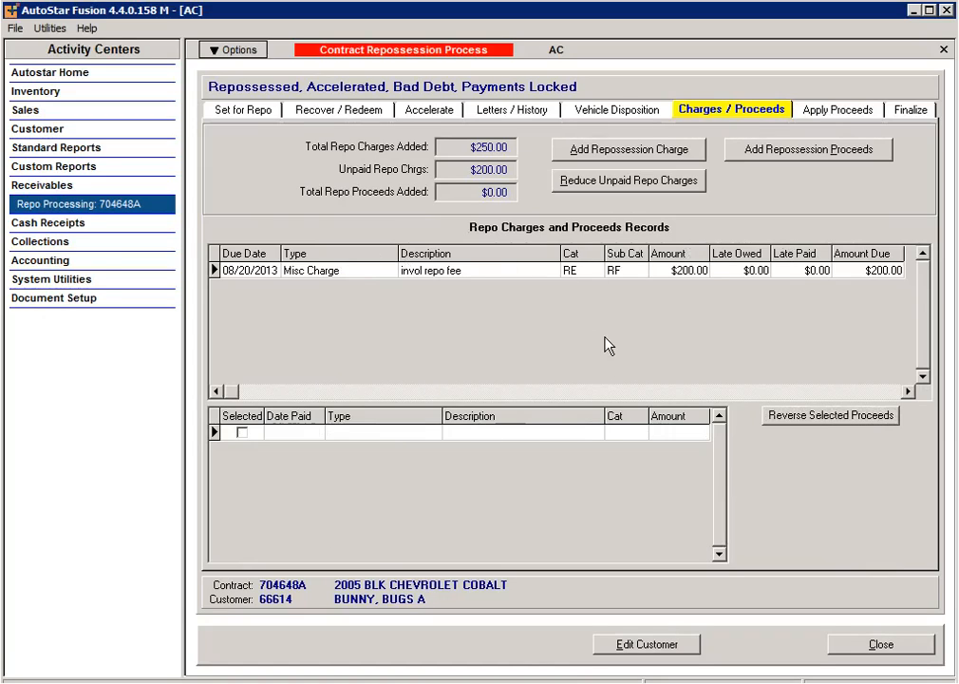
{"action": "left_click", "coordinate": [627, 115]}
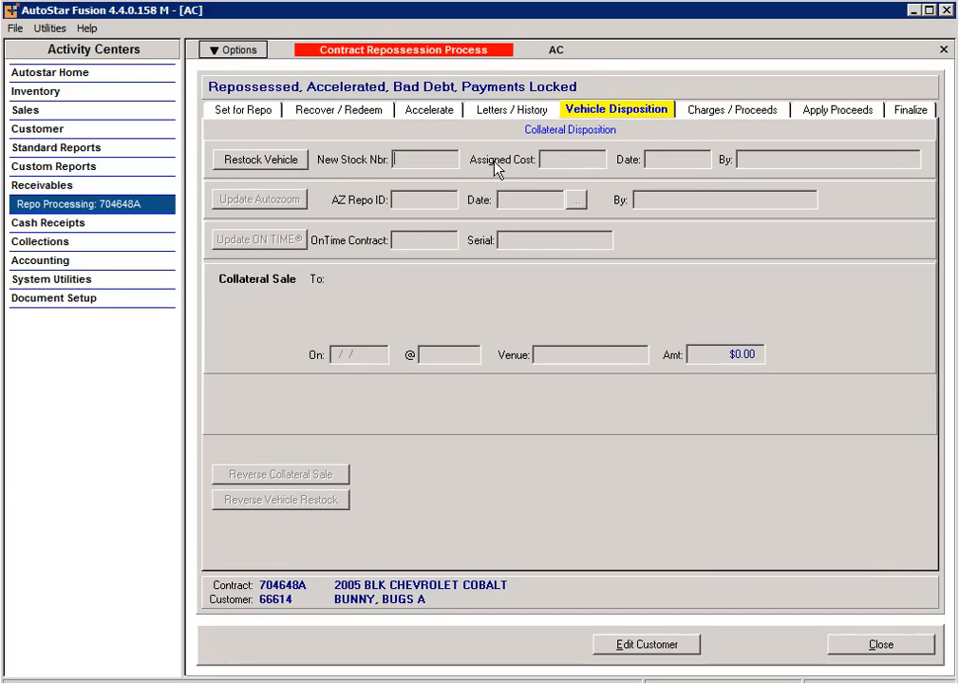
Step: Return the repossessed Cobalt to inventory at a $2,500.00 cost, accepting stock number 704777R
{"action": "left_click", "coordinate": [292, 163]}
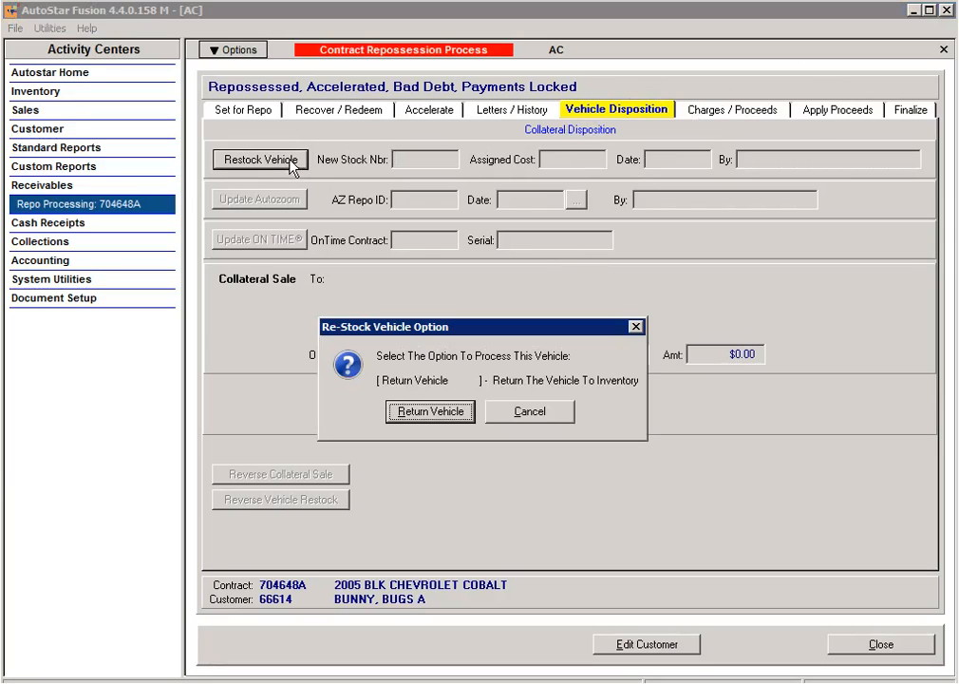
{"action": "left_click", "coordinate": [419, 415]}
{"action": "left_click", "coordinate": [520, 412]}
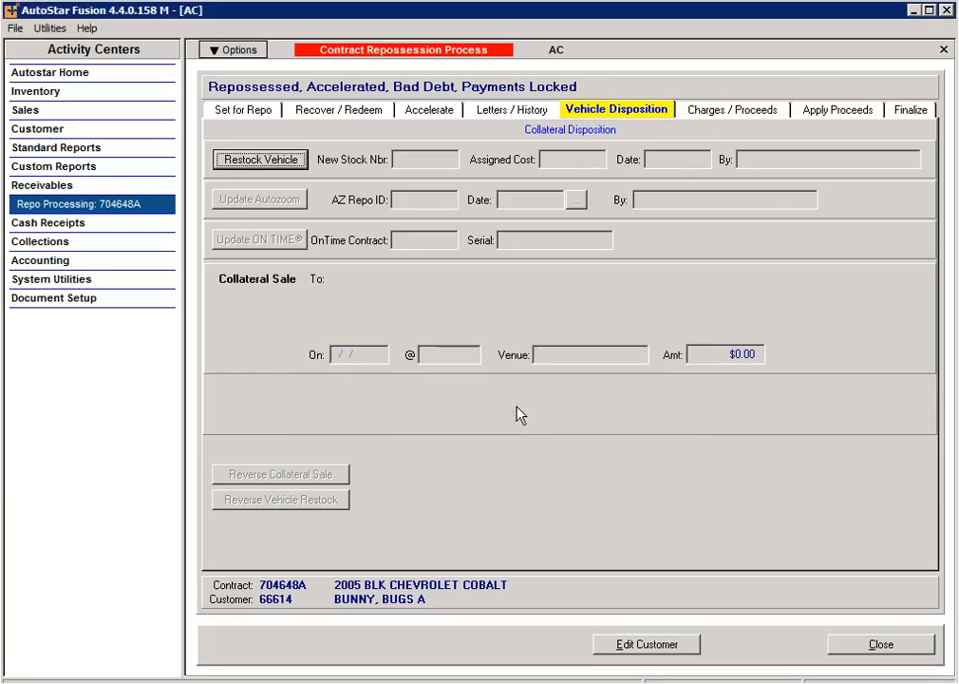
{"action": "left_click", "coordinate": [411, 185]}
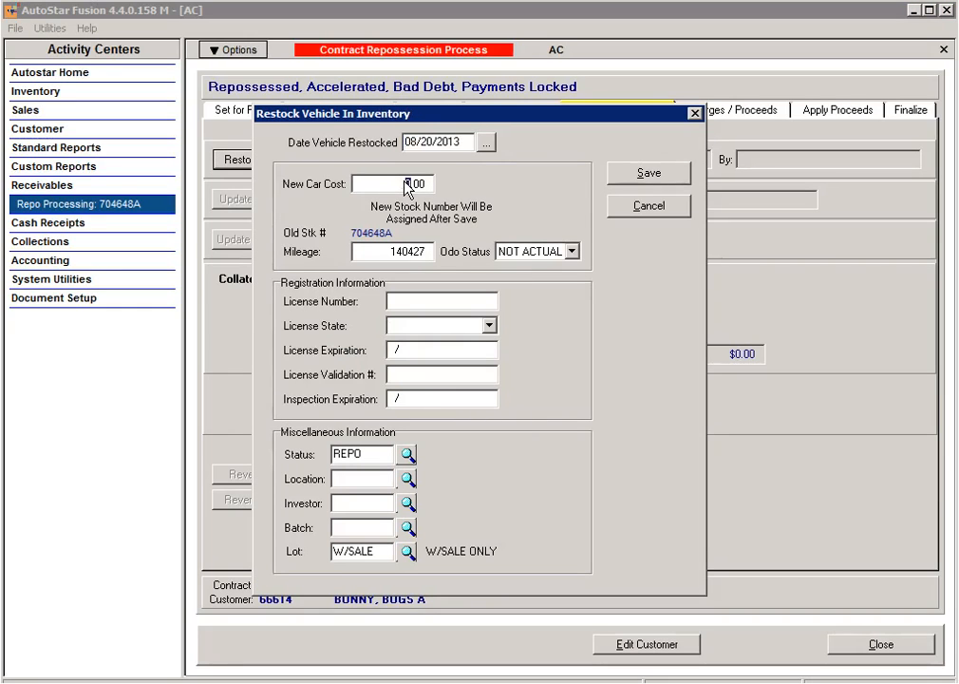
{"action": "type", "text": "2500"}
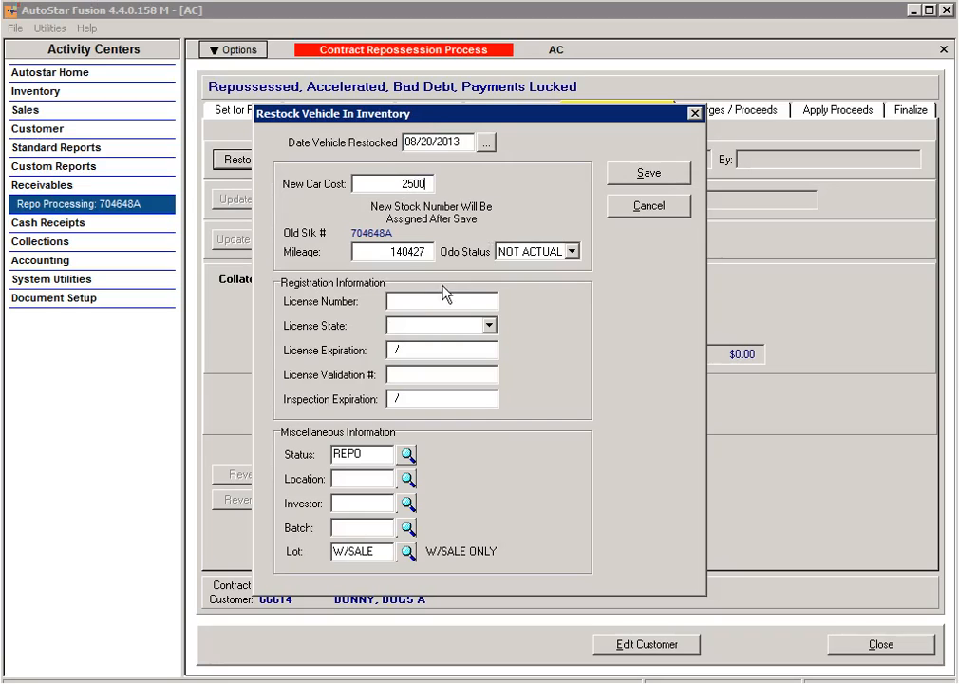
{"action": "left_click", "coordinate": [649, 174]}
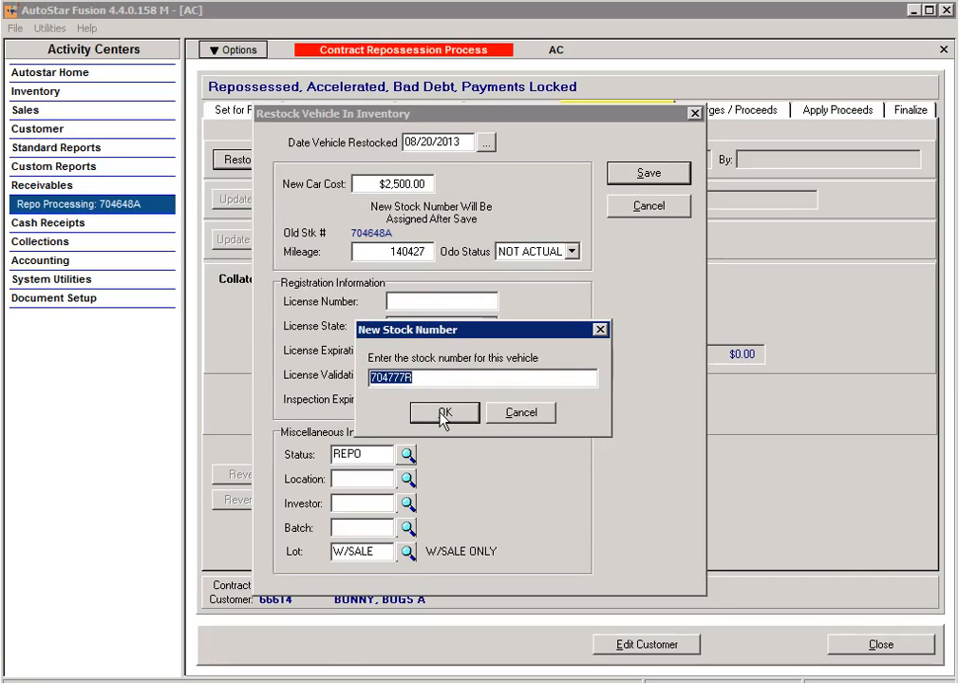
{"action": "left_click", "coordinate": [442, 413]}
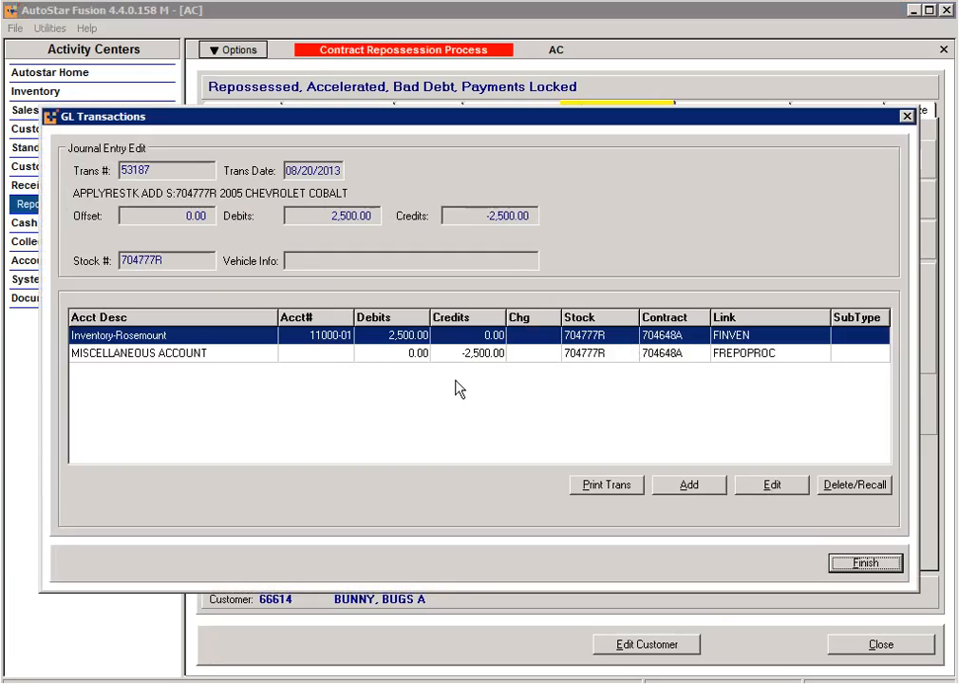
Step: Post the restock journal with the Miscellaneous line on account 99999-00-10 (Guaranteed Payment-Main)
{"action": "double_click", "coordinate": [313, 355]}
{"action": "left_click", "coordinate": [547, 340]}
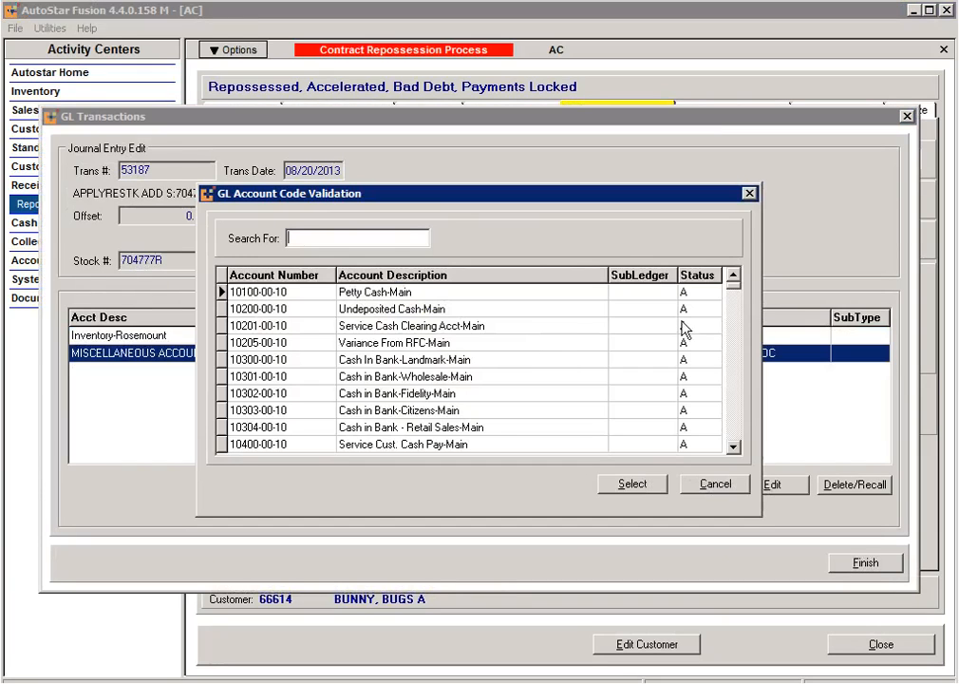
{"action": "left_click_drag", "start_coordinate": [739, 284], "coordinate": [739, 453]}
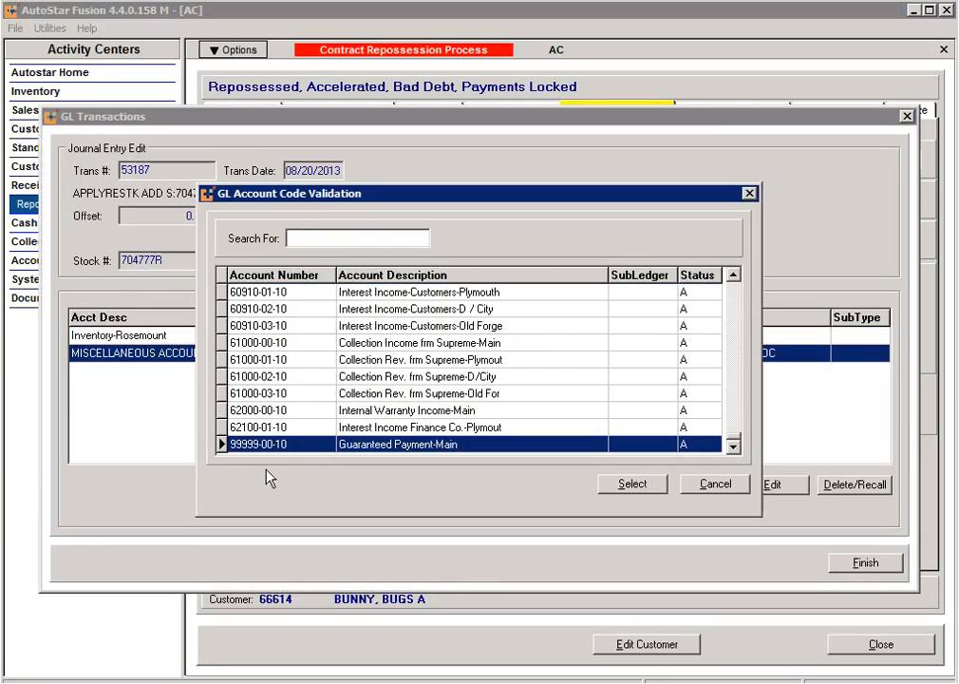
{"action": "left_click", "coordinate": [622, 483]}
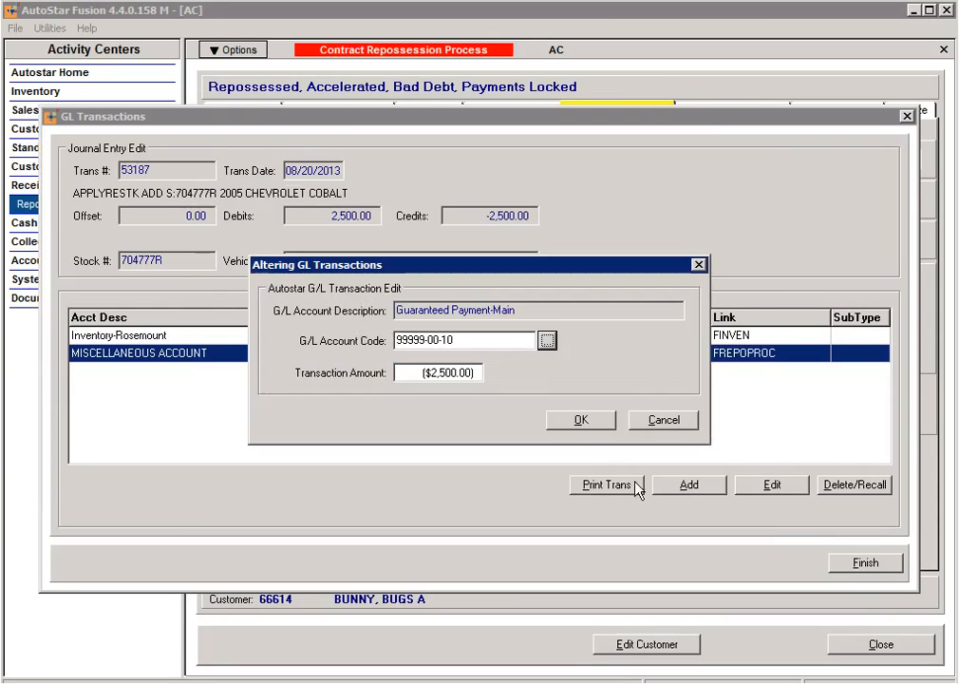
{"action": "left_click", "coordinate": [602, 427]}
{"action": "left_click", "coordinate": [862, 563]}
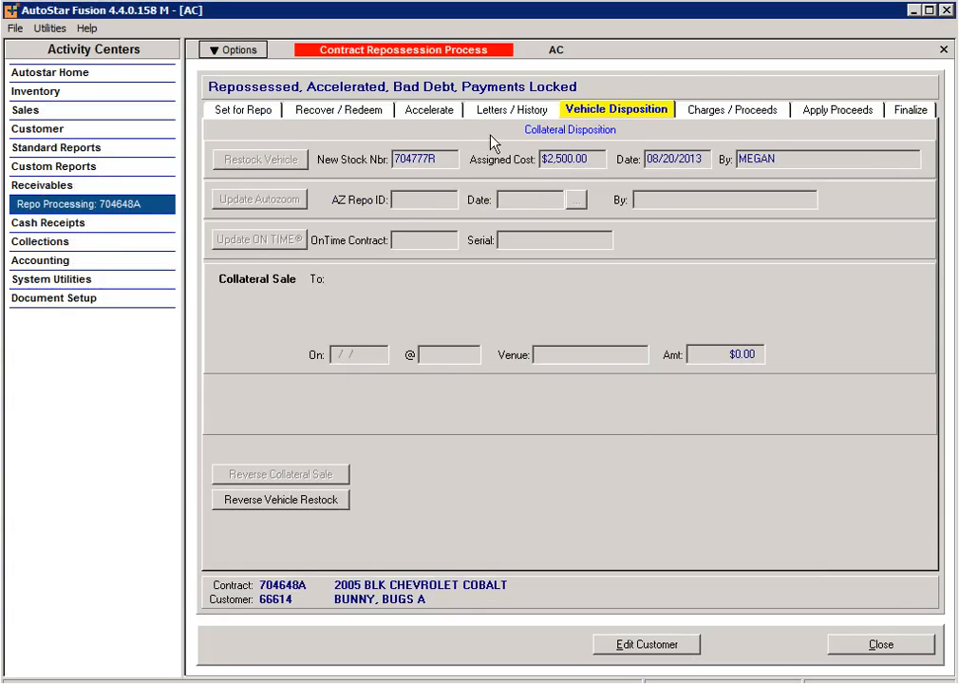
Step: Review the Charges / Proceeds records, then open the Apply Repo Charges dialog from Apply Proceeds
{"action": "left_click", "coordinate": [736, 111]}
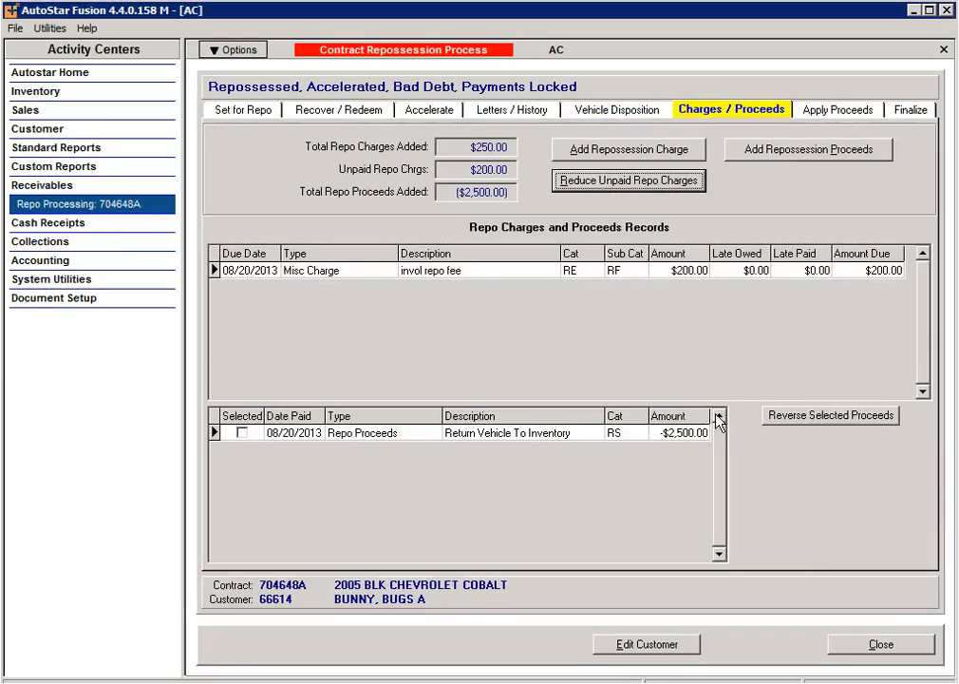
{"action": "left_click", "coordinate": [852, 111]}
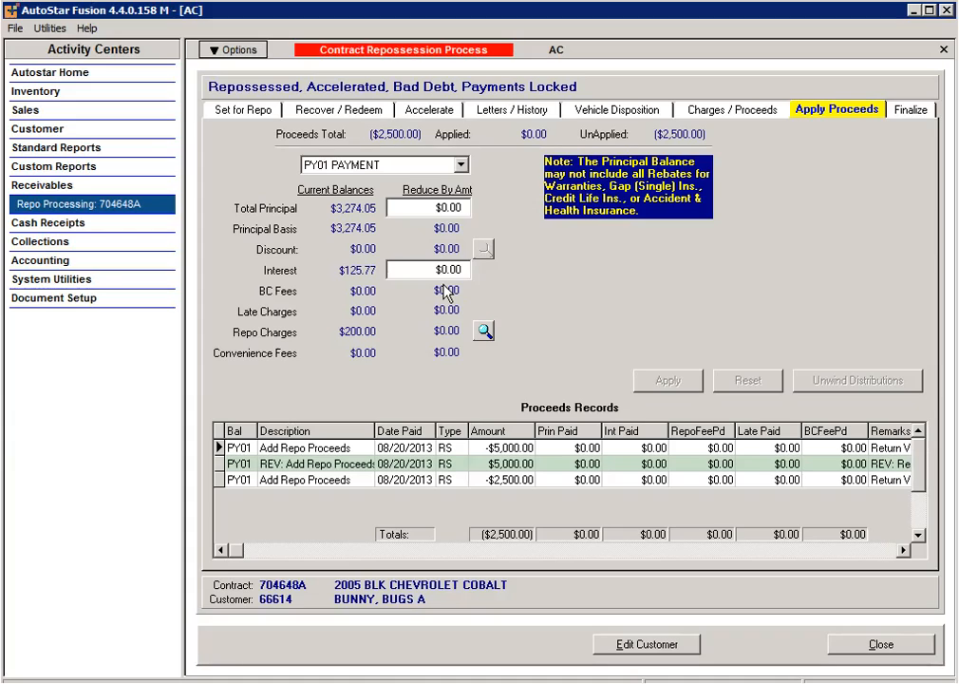
{"action": "left_click", "coordinate": [484, 331]}
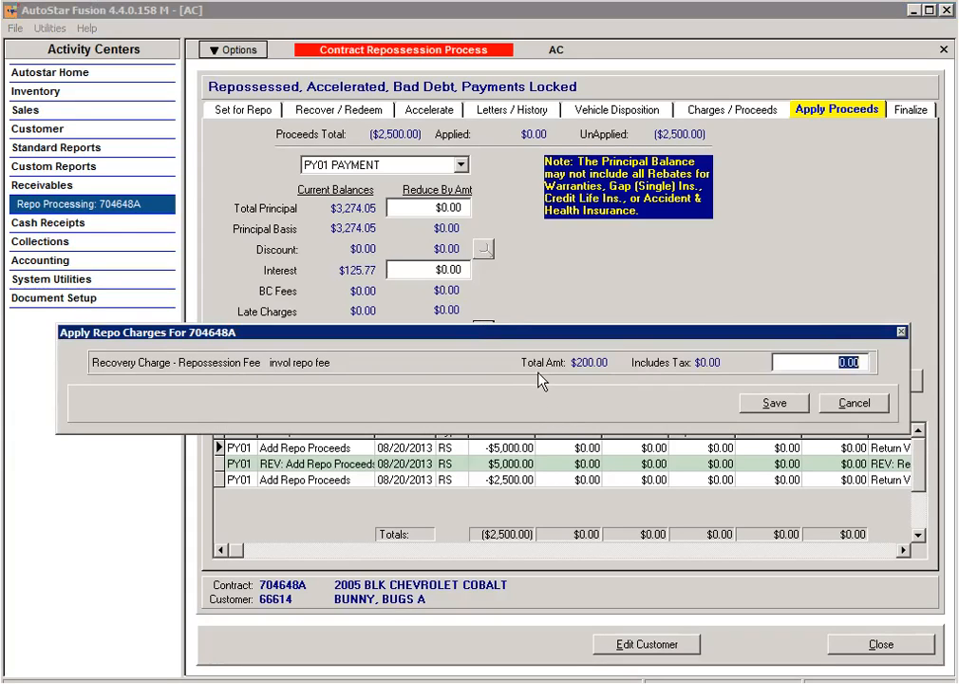
Step: Apply $200.00 of the proceeds to the invol repo fee
{"action": "key", "text": "BackSpace"}
{"action": "type", "text": "200.00"}
{"action": "left_click", "coordinate": [774, 403]}
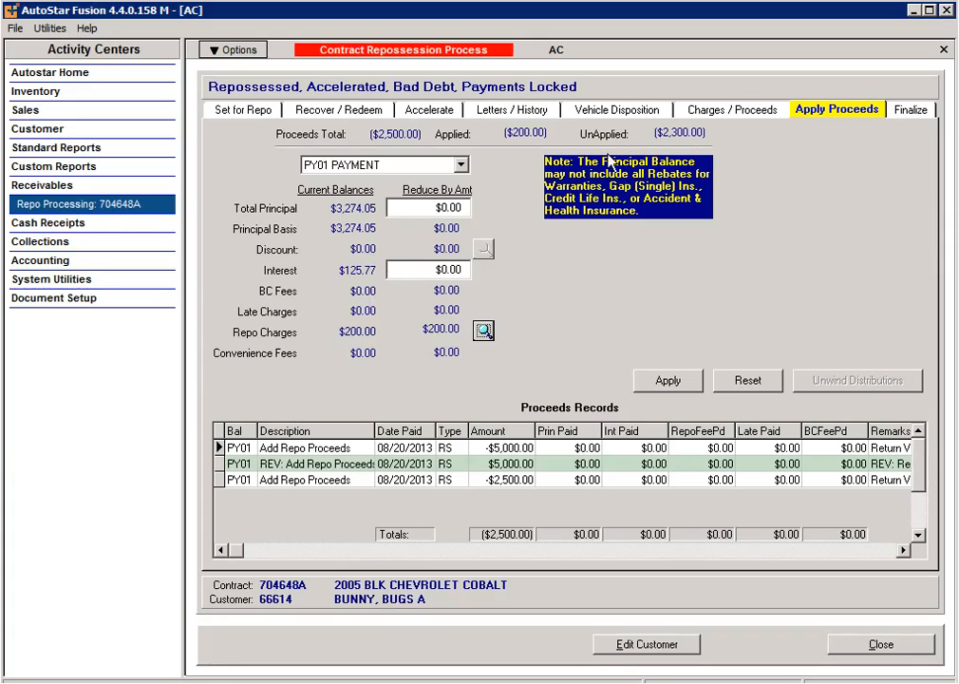
Step: Allocate $125.77 to interest and $2,174.23 to total principal reduction
{"action": "left_click", "coordinate": [433, 272]}
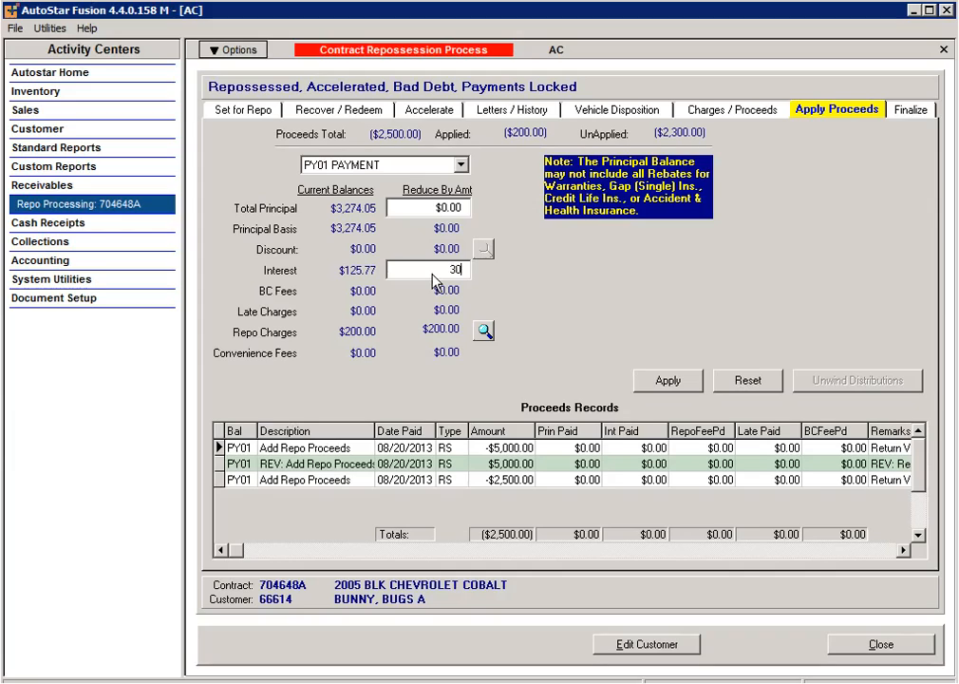
{"action": "left_click", "coordinate": [432, 210]}
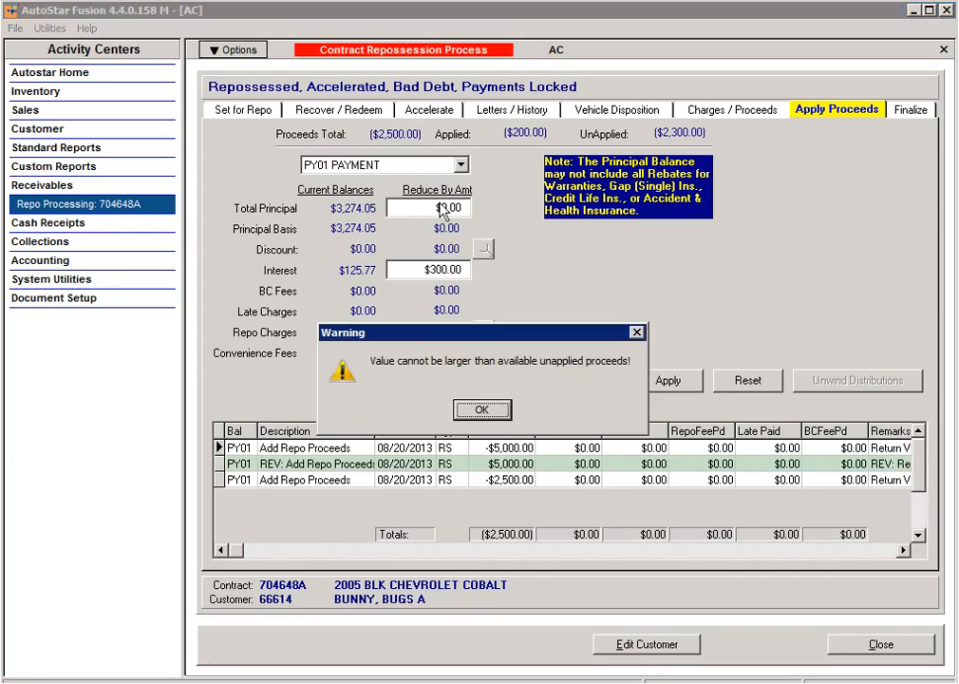
{"action": "left_click", "coordinate": [484, 408]}
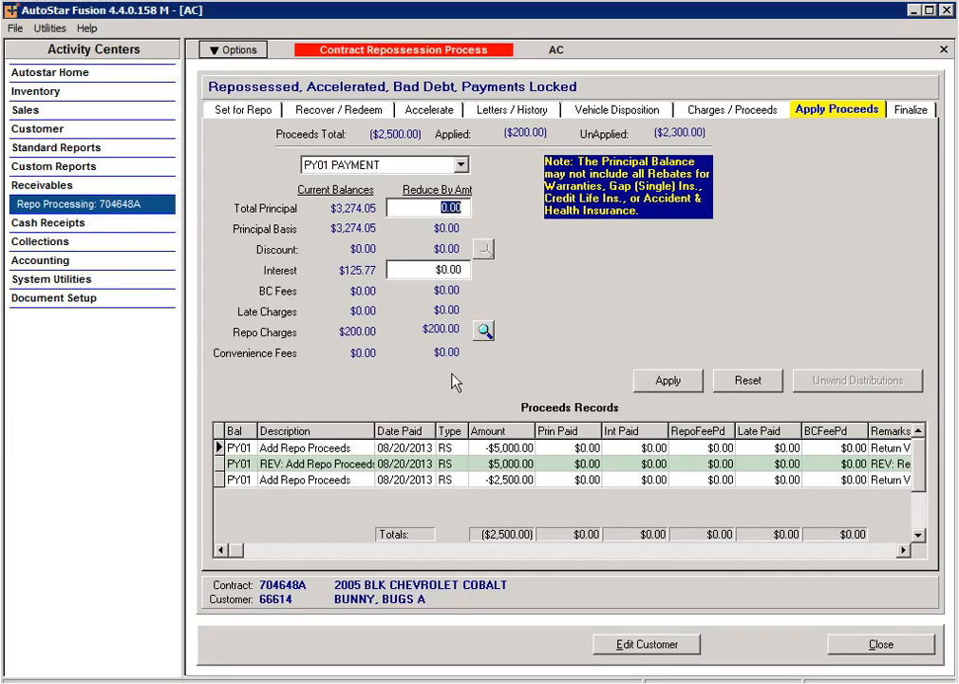
{"action": "left_click", "coordinate": [433, 272]}
{"action": "type", "text": "125.77"}
{"action": "left_click", "coordinate": [432, 211]}
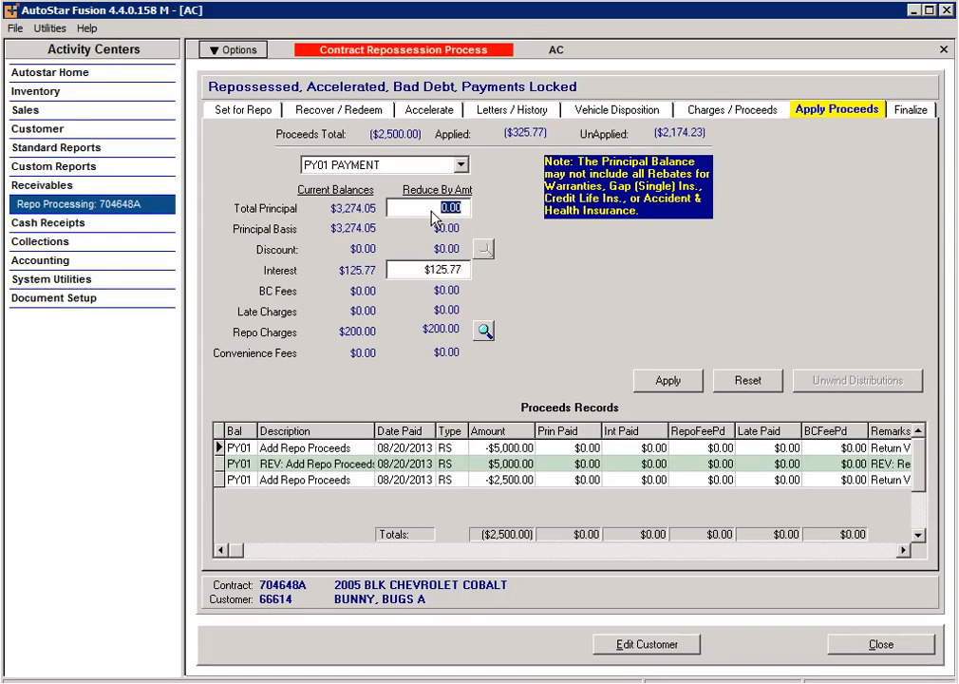
{"action": "type", "text": "2174.23"}
Step: Apply the allocated proceeds and post the journal with the Miscellaneous line on account 99999-00-10
{"action": "left_click", "coordinate": [670, 384]}
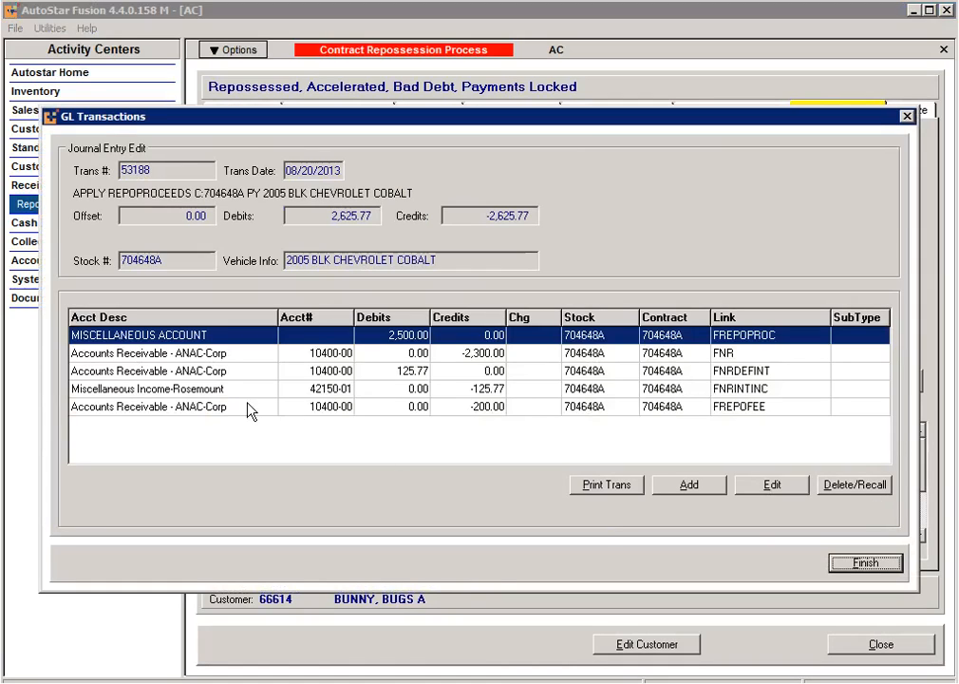
{"action": "double_click", "coordinate": [310, 334]}
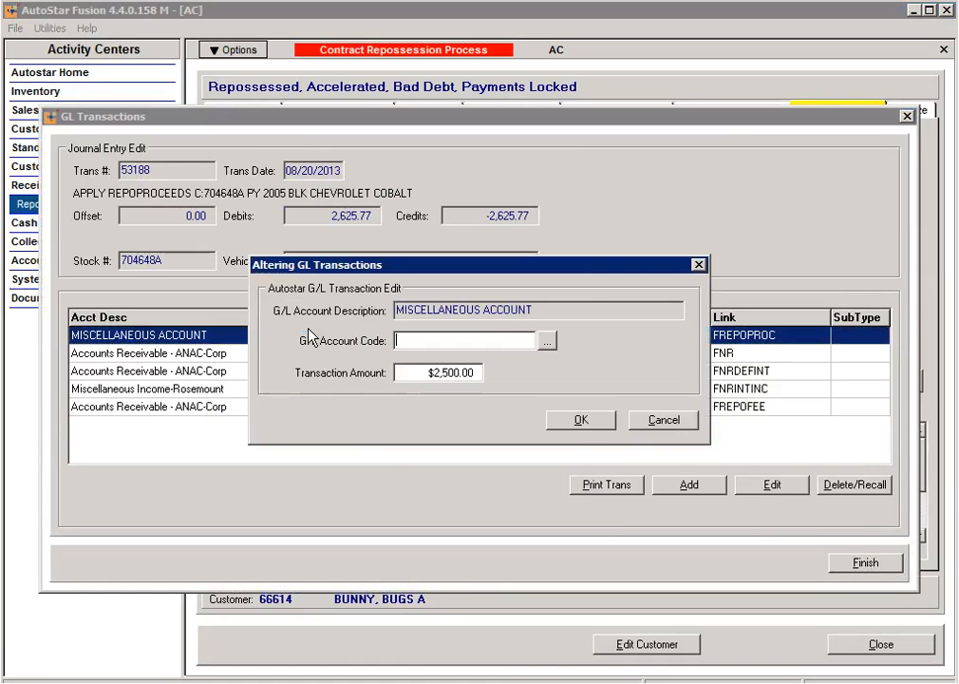
{"action": "left_click", "coordinate": [546, 340]}
{"action": "left_click_drag", "start_coordinate": [728, 286], "coordinate": [739, 472]}
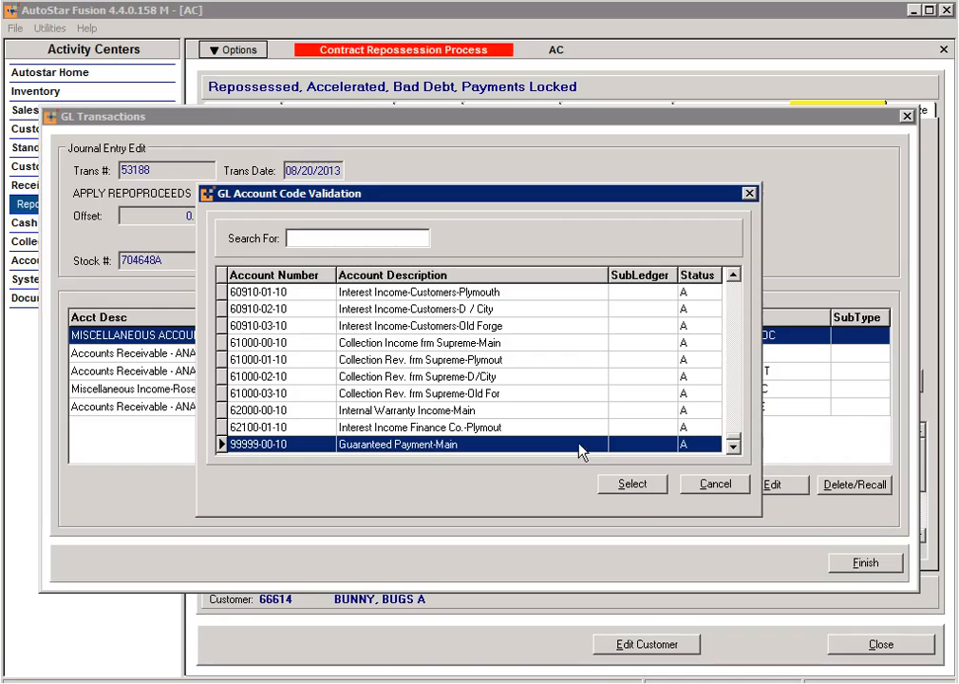
{"action": "left_click", "coordinate": [633, 485]}
{"action": "left_click", "coordinate": [596, 425]}
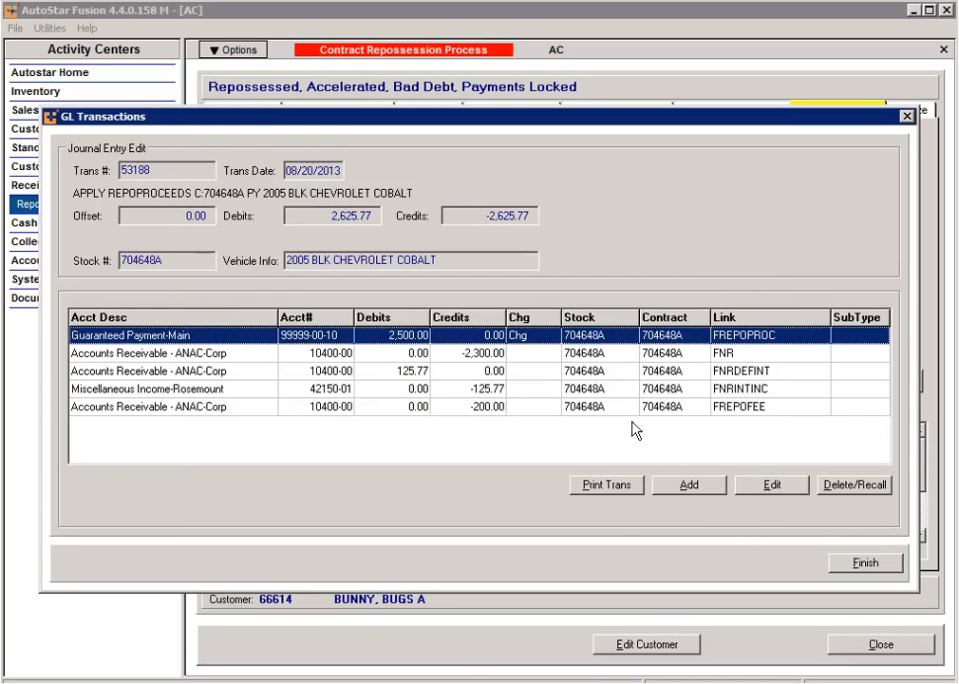
{"action": "left_click", "coordinate": [863, 566]}
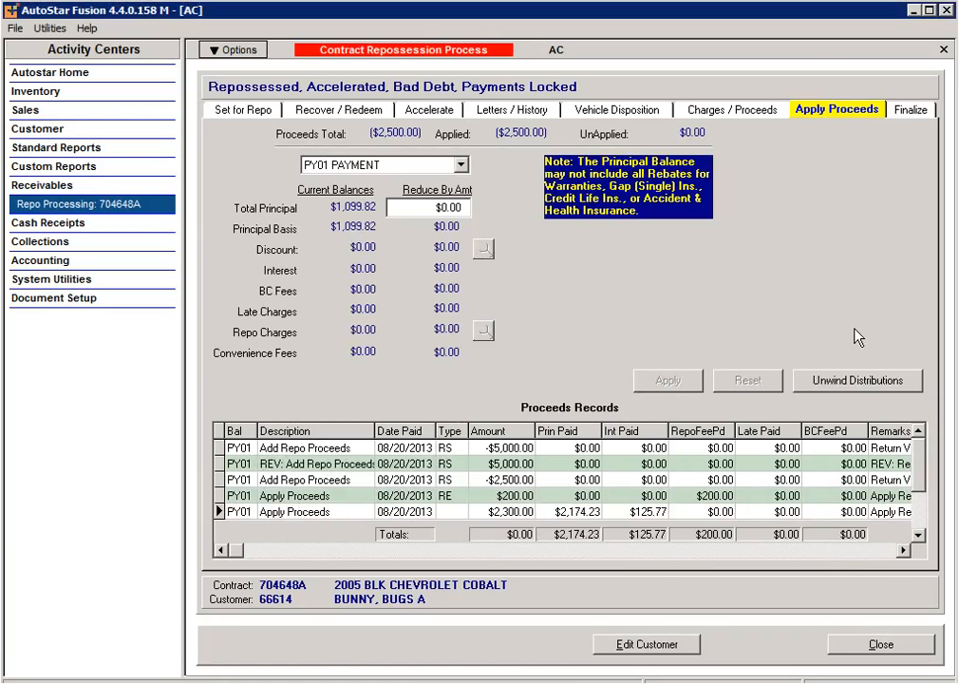
Step: Open the Finalize page and list the write-off codes for the $1,149.82 deficiency
{"action": "left_click", "coordinate": [917, 111]}
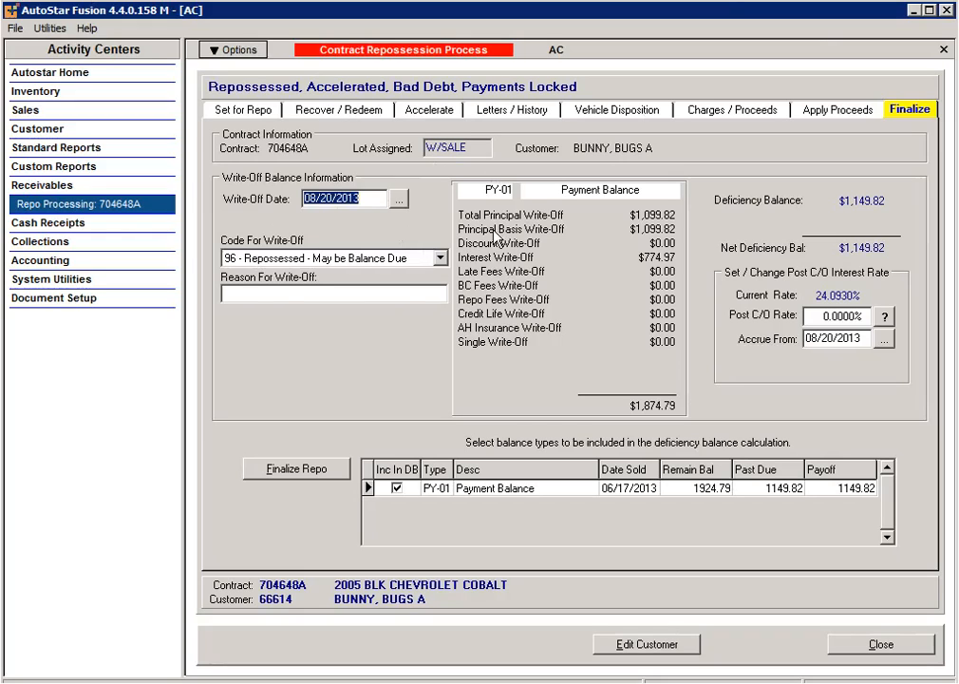
{"action": "left_click", "coordinate": [439, 259]}
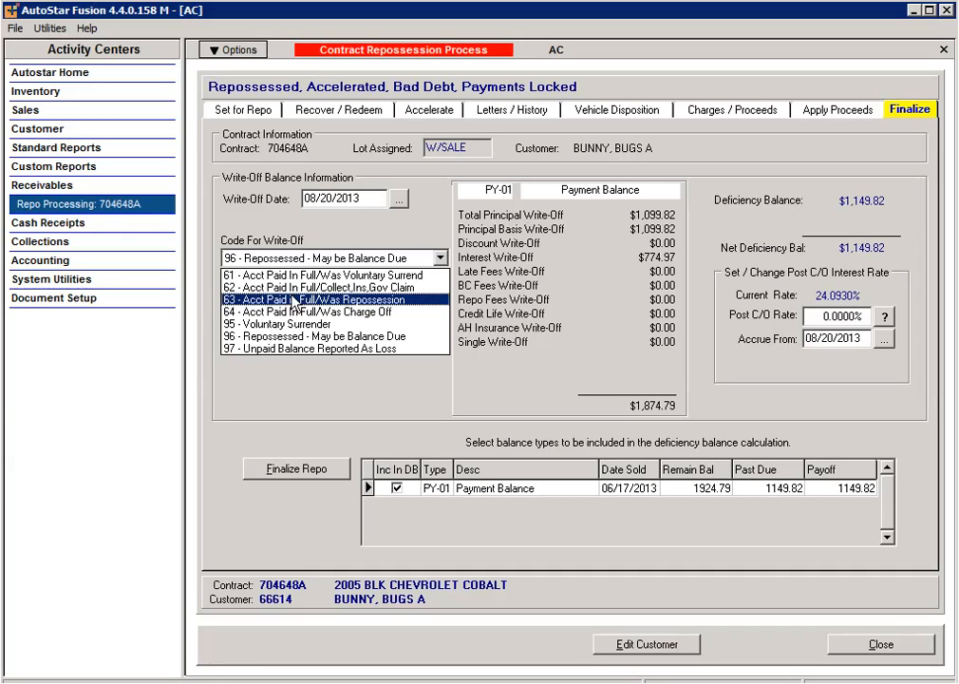
Step: Finalize the repo write-off under code 96 with reason 'repossession - cu refused to pay'
{"action": "left_click", "coordinate": [309, 344]}
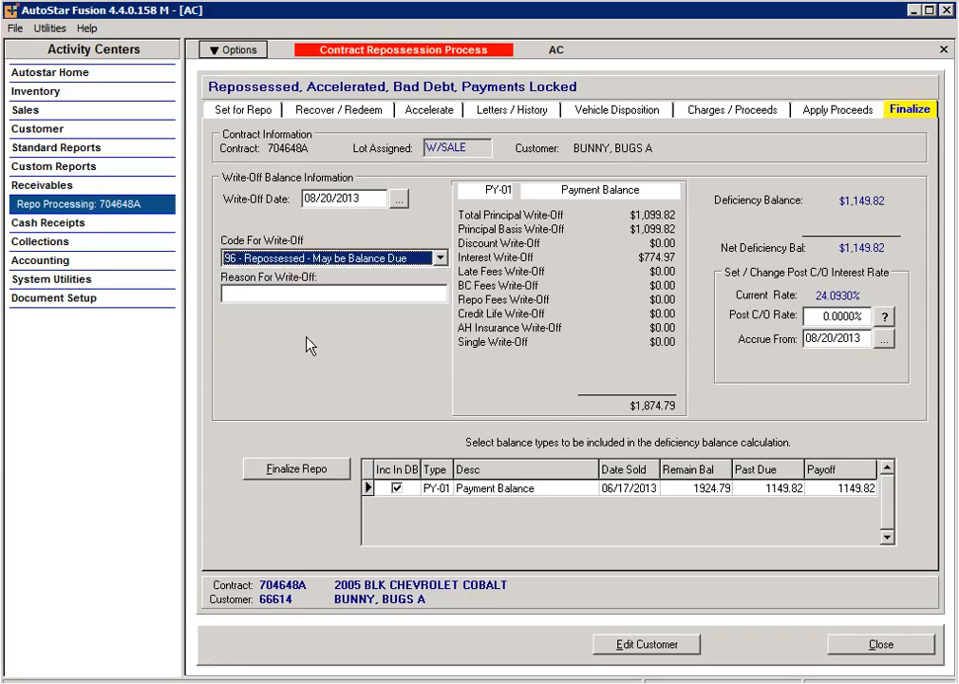
{"action": "left_click", "coordinate": [241, 295]}
{"action": "type", "text": "repossession - "}
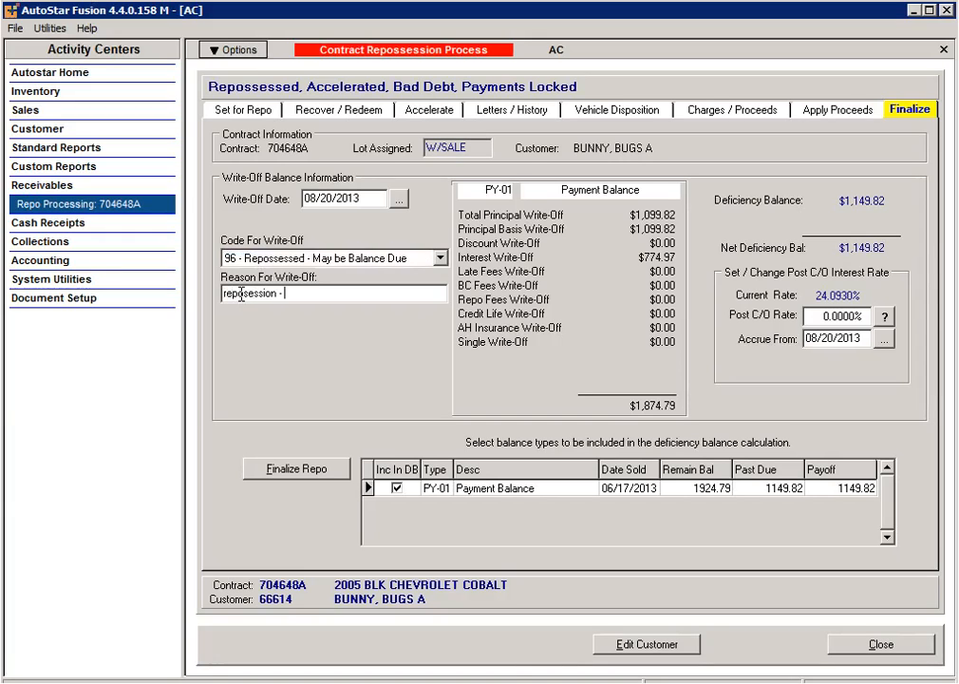
{"action": "type", "text": "cu refused top"}
{"action": "key", "text": "BackSpace"}
{"action": "key", "text": "BackSpace"}
{"action": "key", "text": "BackSpace"}
{"action": "key", "text": "BackSpace"}
{"action": "type", "text": "to pay"}
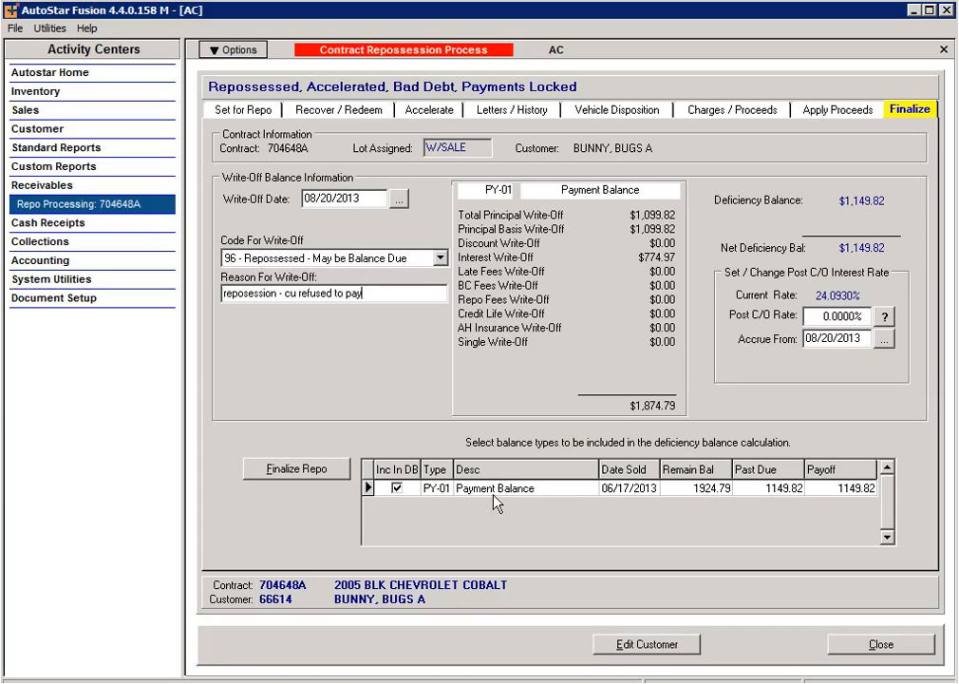
{"action": "left_click", "coordinate": [308, 467]}
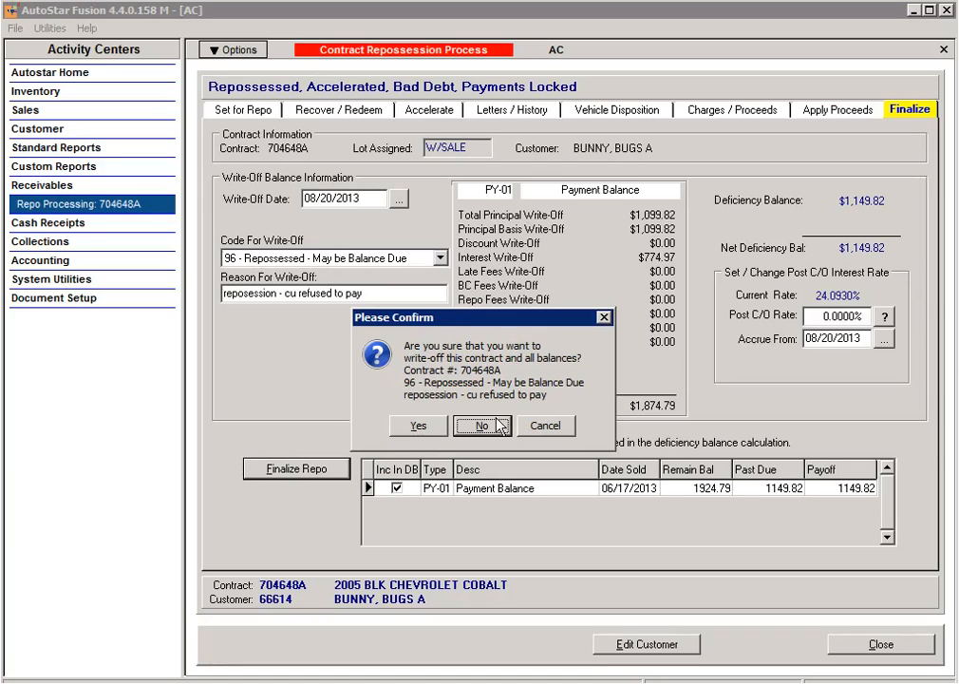
{"action": "left_click", "coordinate": [421, 430]}
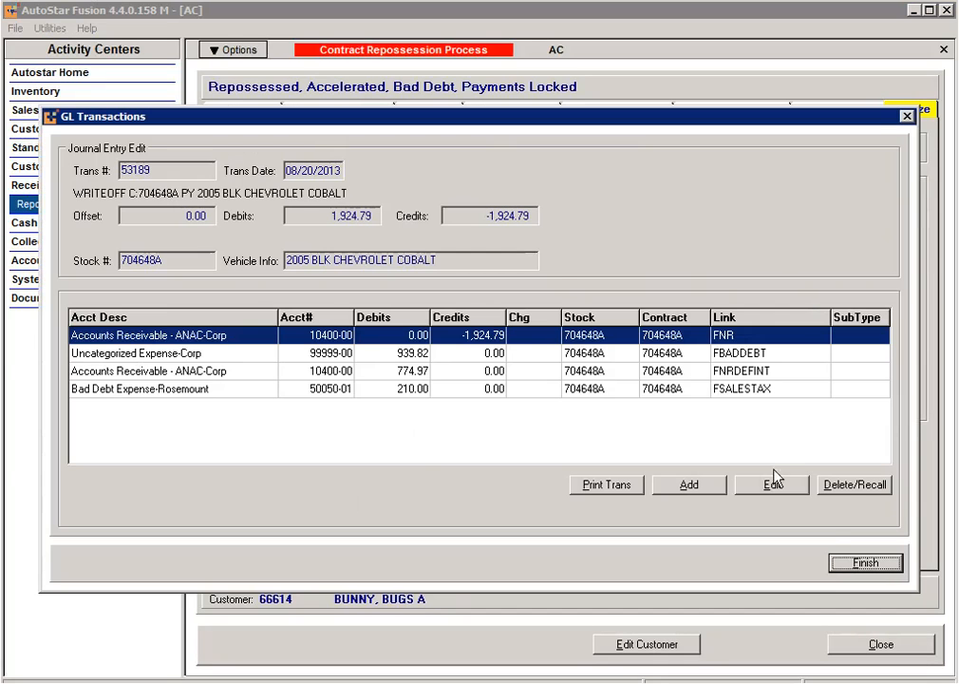
{"action": "left_click", "coordinate": [836, 562]}
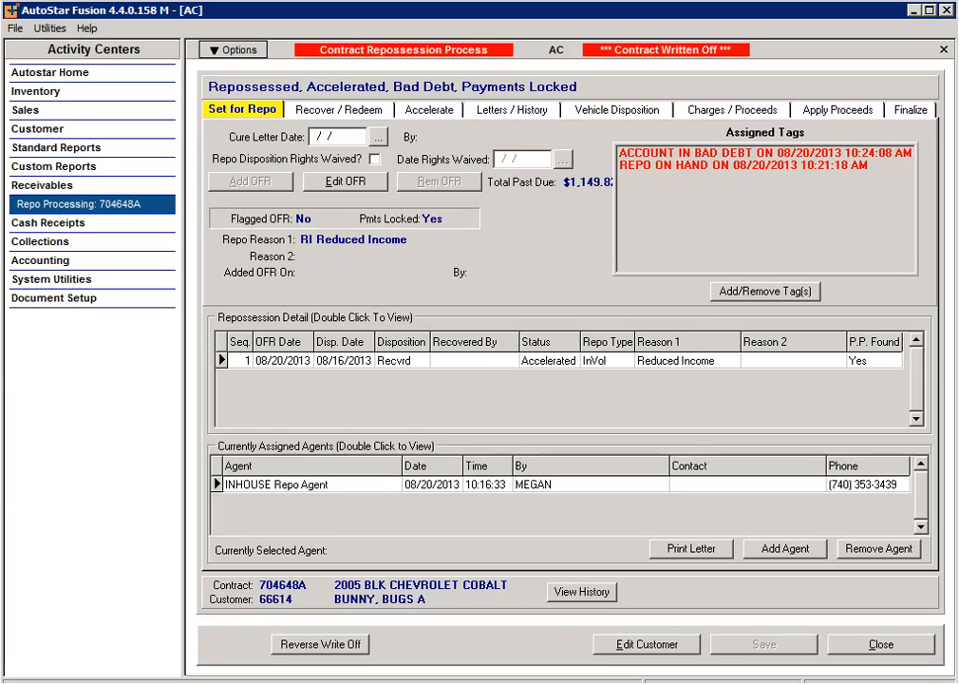
{"action": "left_click", "coordinate": [910, 114]}
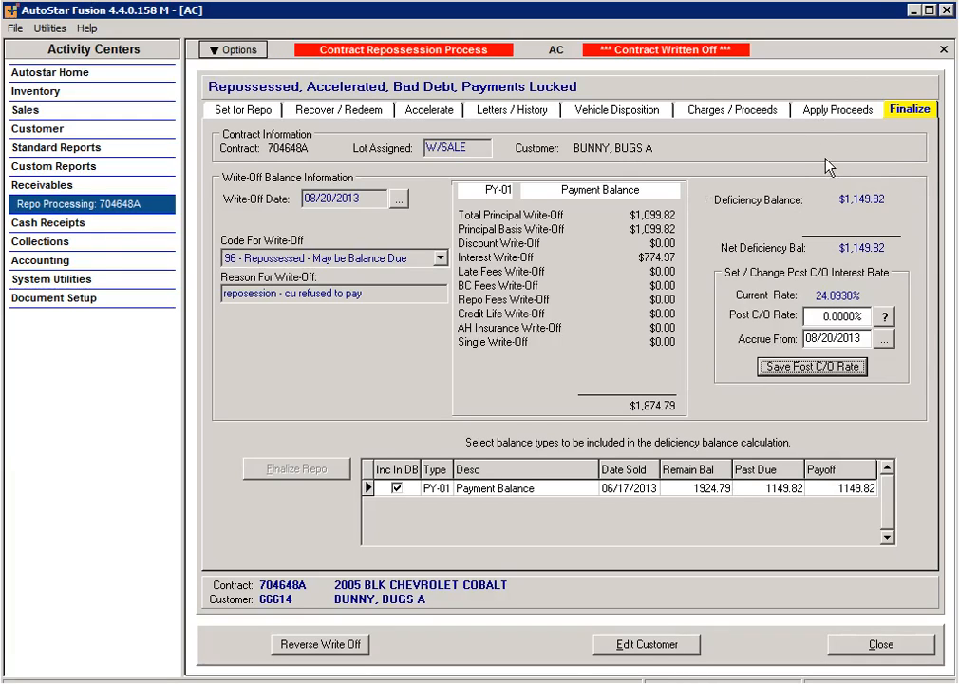
Step: Reverse the contract's bad-debt write-off from the Finalize page and confirm with Yes
{"action": "left_click", "coordinate": [337, 644]}
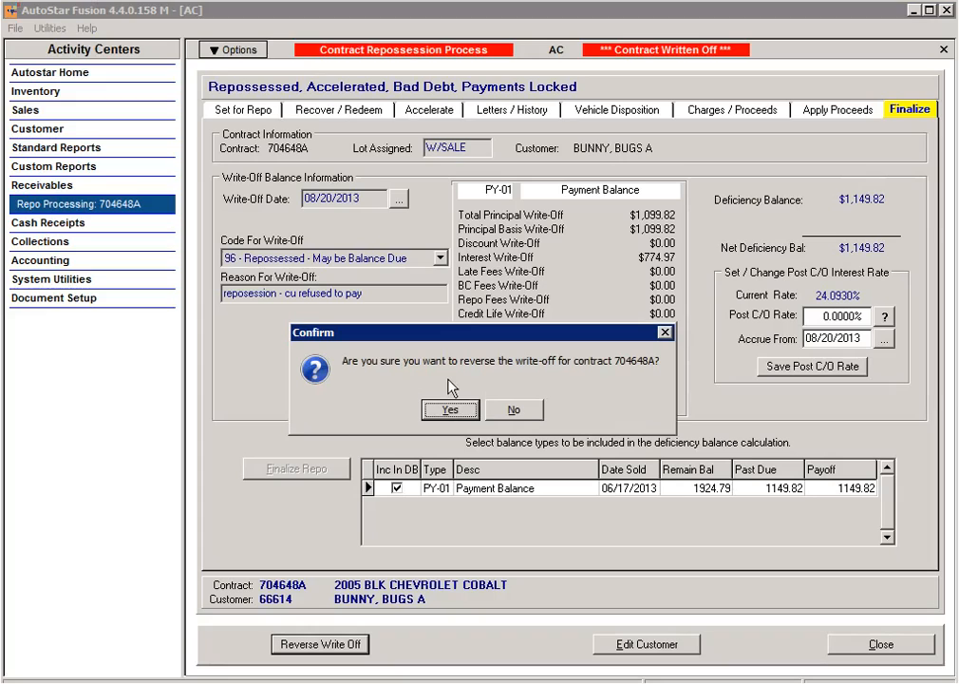
{"action": "left_click", "coordinate": [448, 410]}
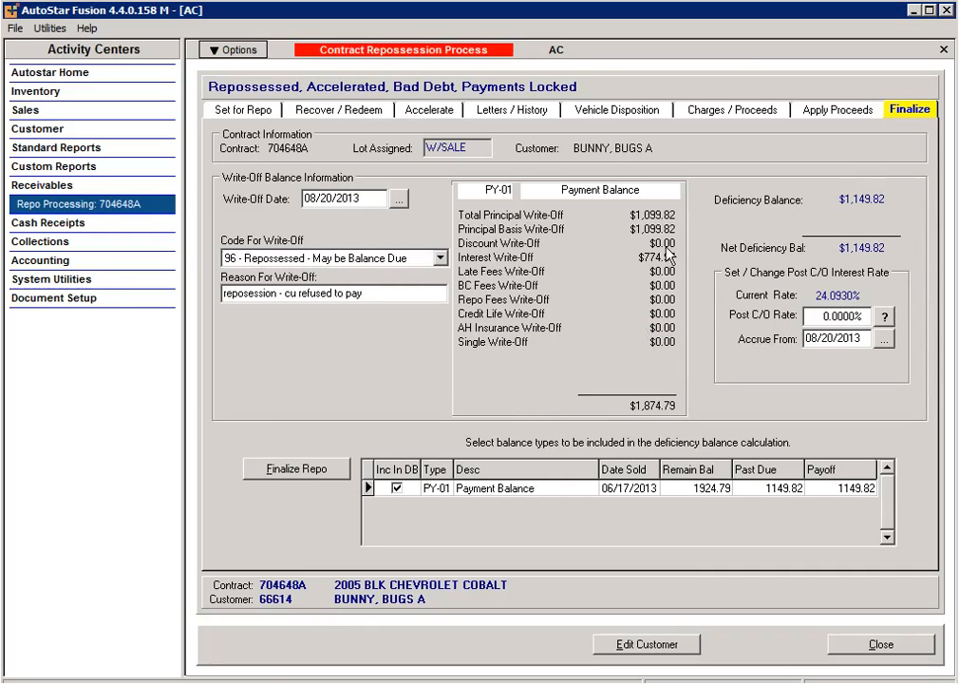
Step: Select and reverse both applied proceeds distributions, $200.00 and $2,300.00
{"action": "left_click", "coordinate": [841, 112]}
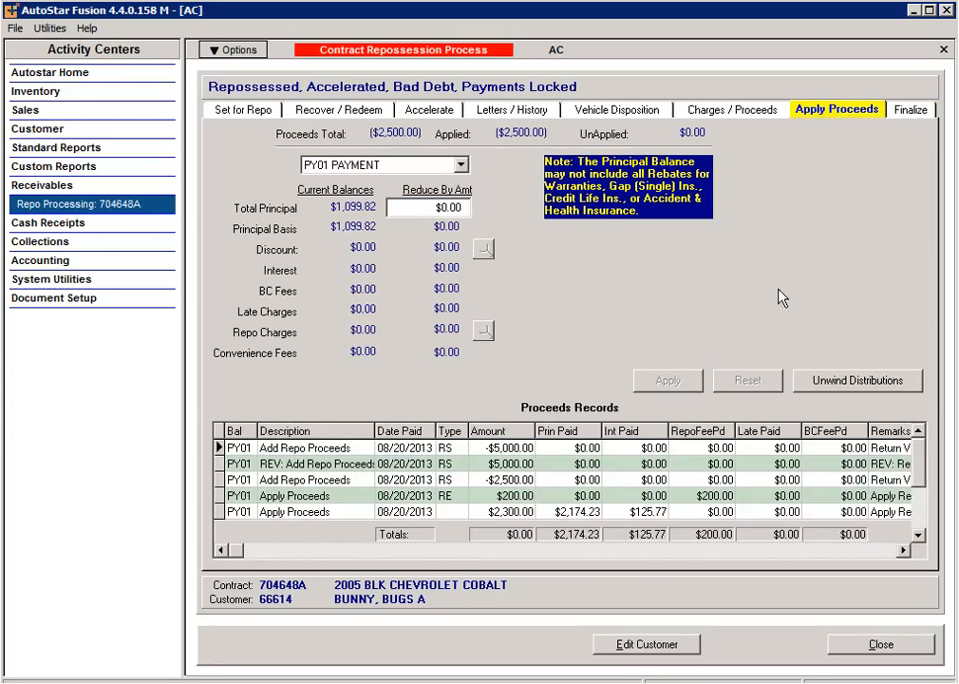
{"action": "left_click", "coordinate": [873, 382]}
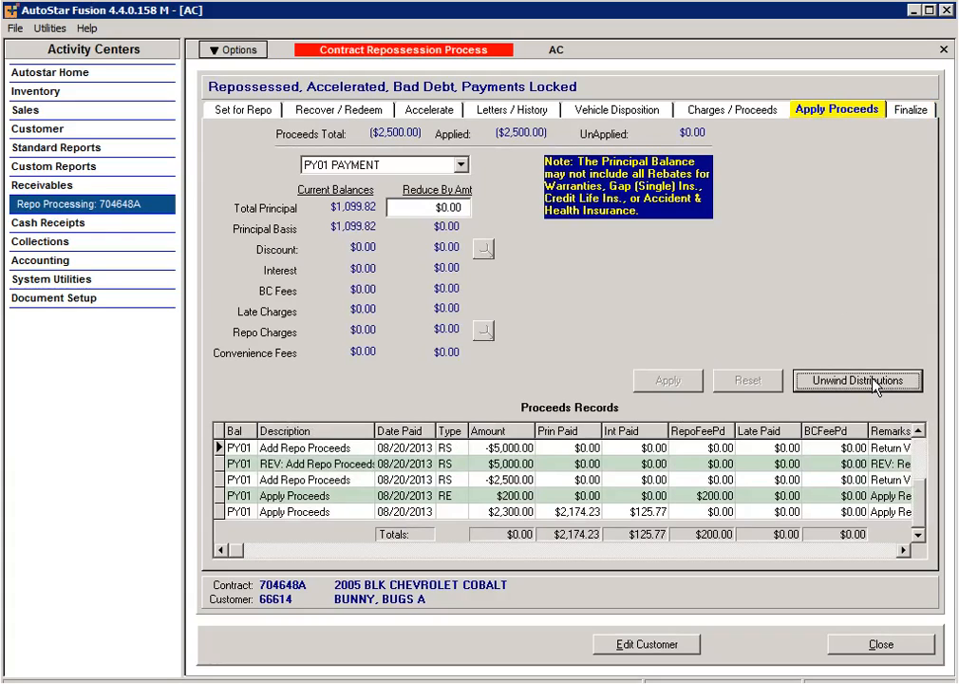
{"action": "left_click", "coordinate": [231, 280]}
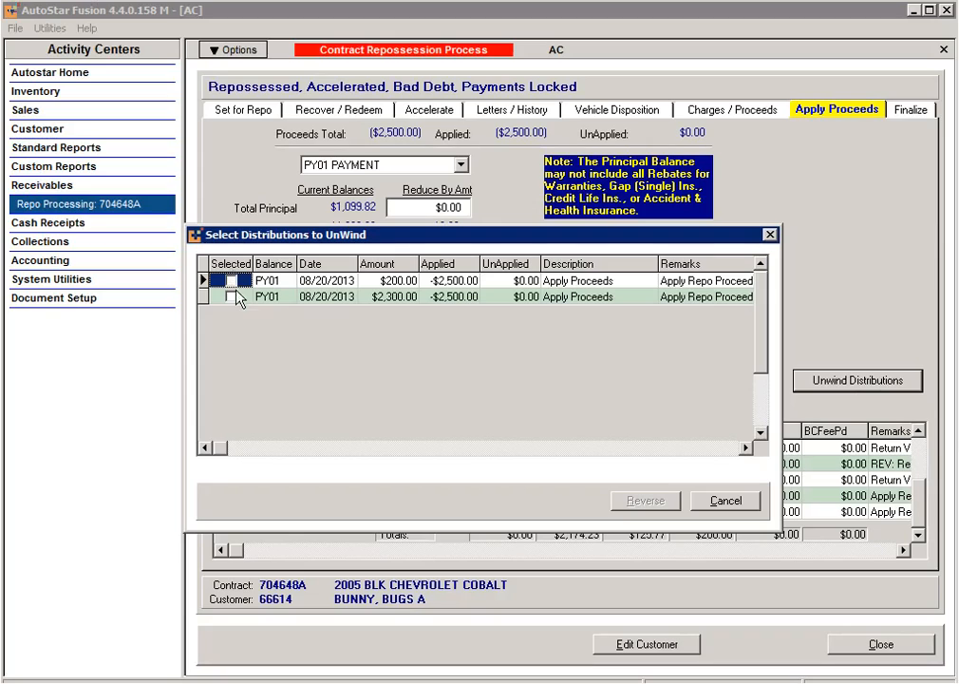
{"action": "left_click", "coordinate": [231, 296]}
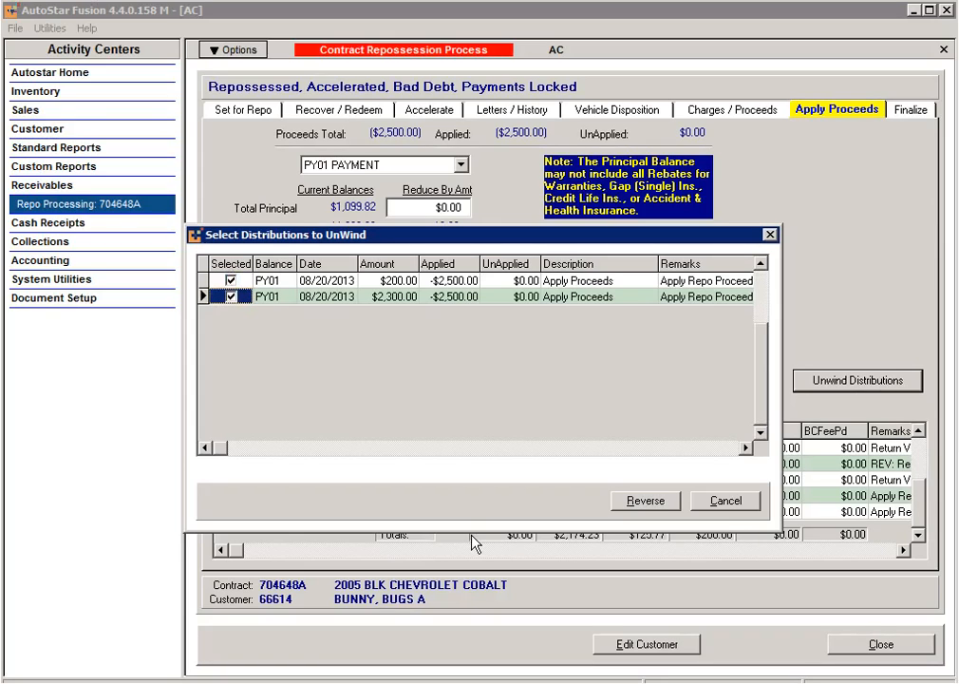
{"action": "left_click", "coordinate": [653, 501]}
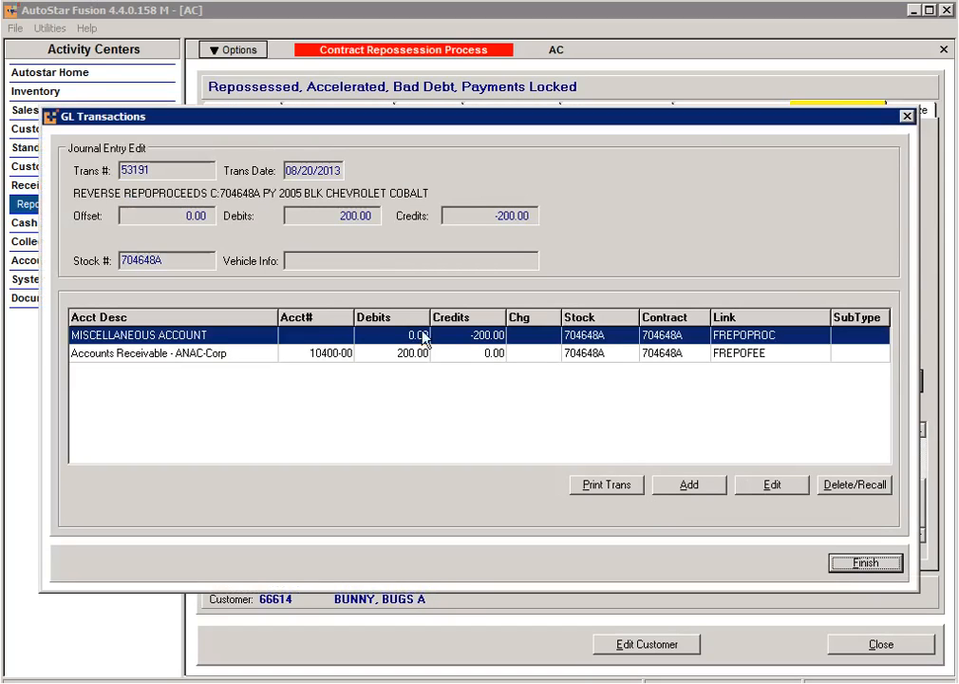
Step: Post the first reversal journal with the Miscellaneous line on account 99999-00-10
{"action": "double_click", "coordinate": [294, 336]}
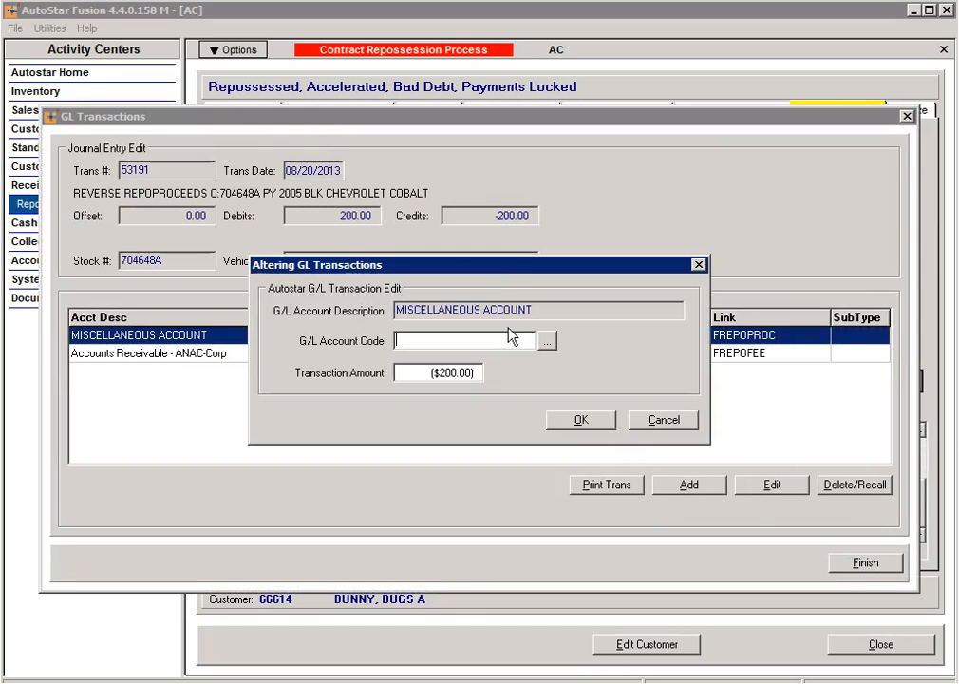
{"action": "left_click", "coordinate": [547, 340]}
{"action": "left_click_drag", "start_coordinate": [734, 294], "coordinate": [737, 460]}
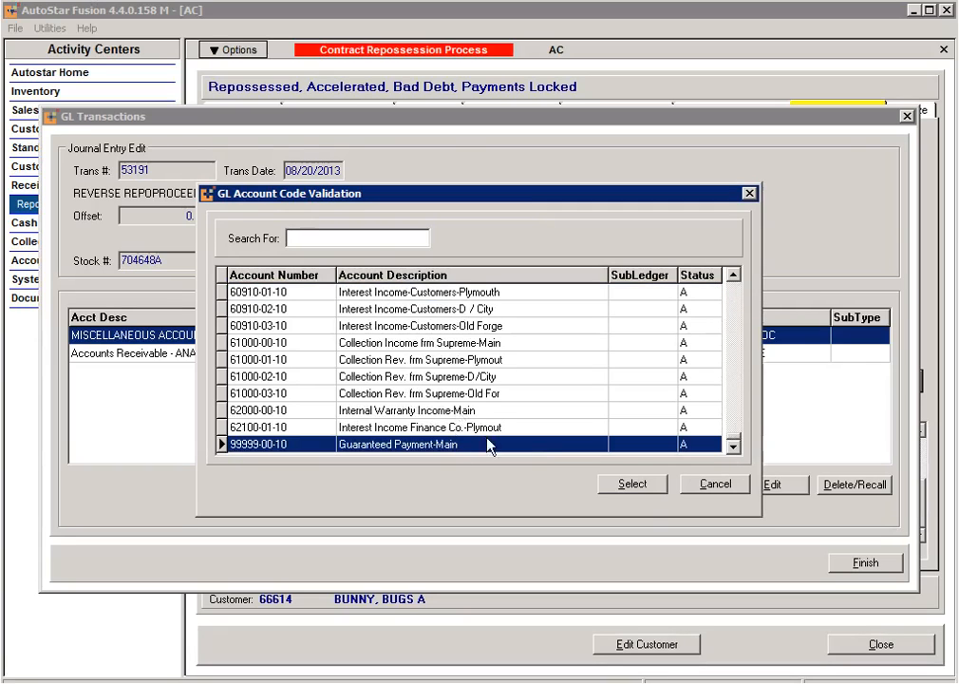
{"action": "left_click", "coordinate": [632, 484]}
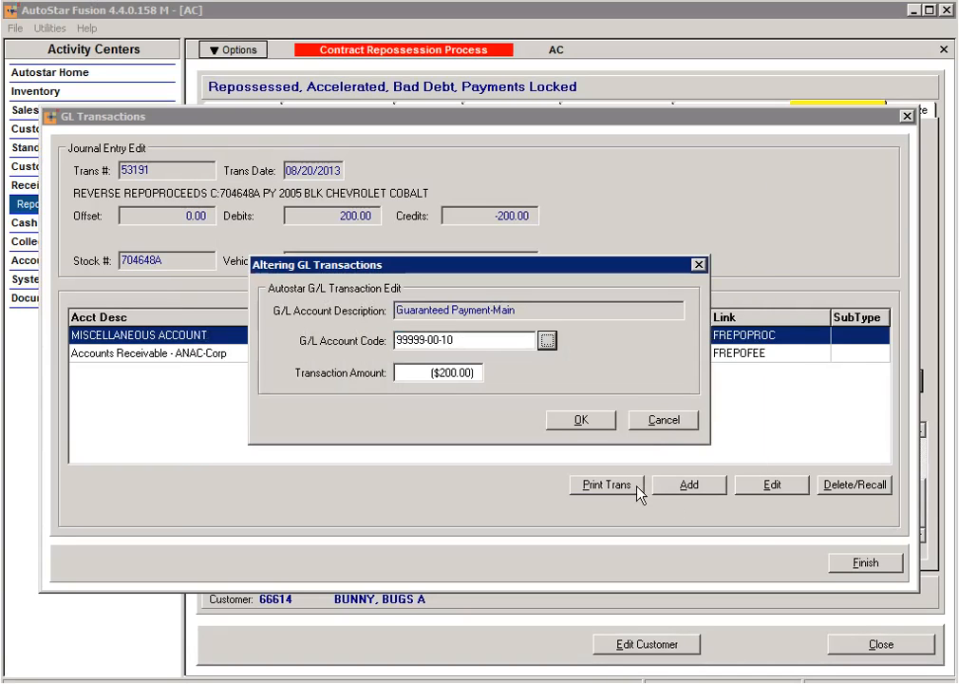
{"action": "left_click", "coordinate": [601, 421]}
{"action": "left_click", "coordinate": [843, 562]}
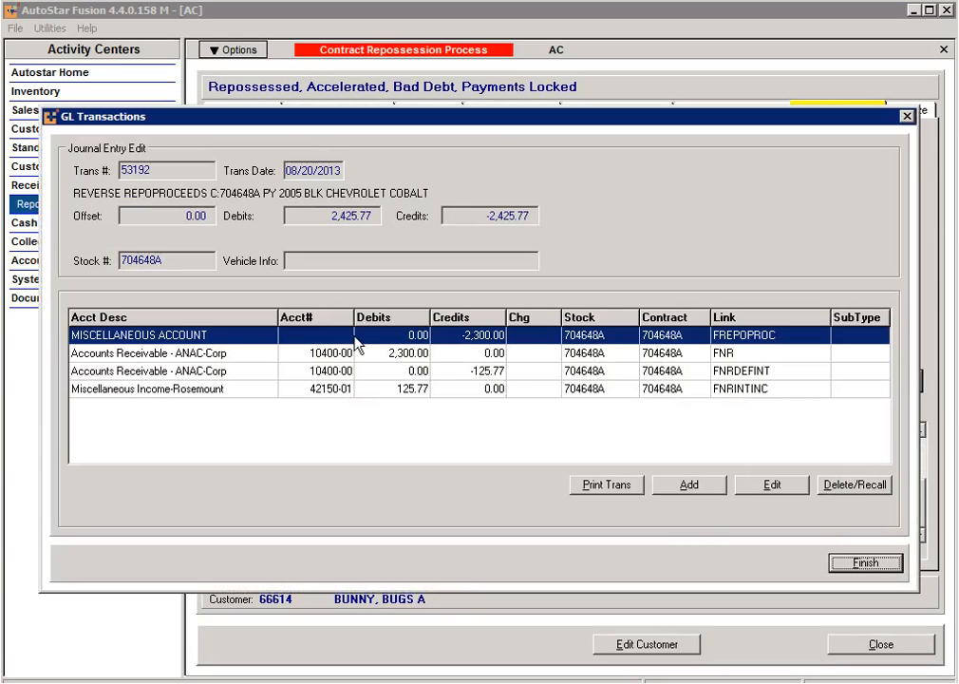
Step: Post the second reversal journal to 99999-00-10 and acknowledge the unwind
{"action": "double_click", "coordinate": [332, 340]}
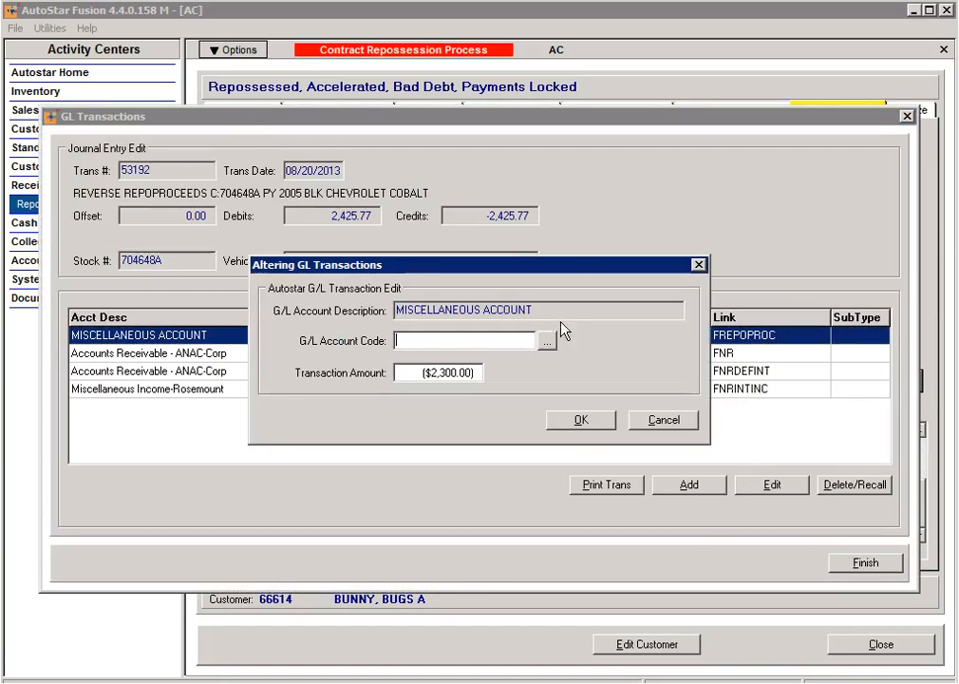
{"action": "left_click", "coordinate": [546, 341]}
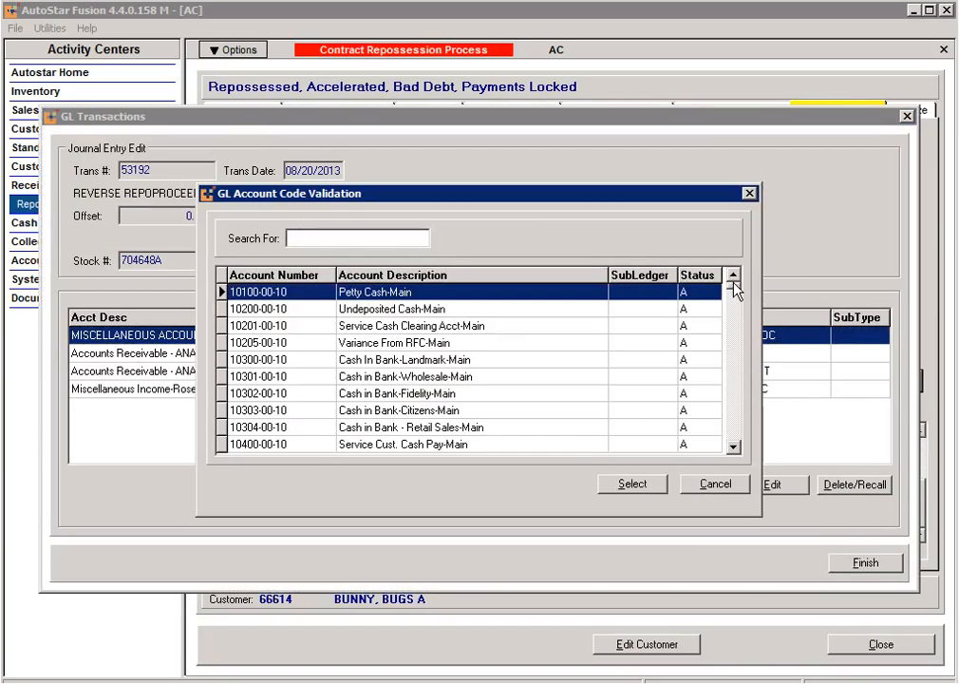
{"action": "key", "text": "End"}
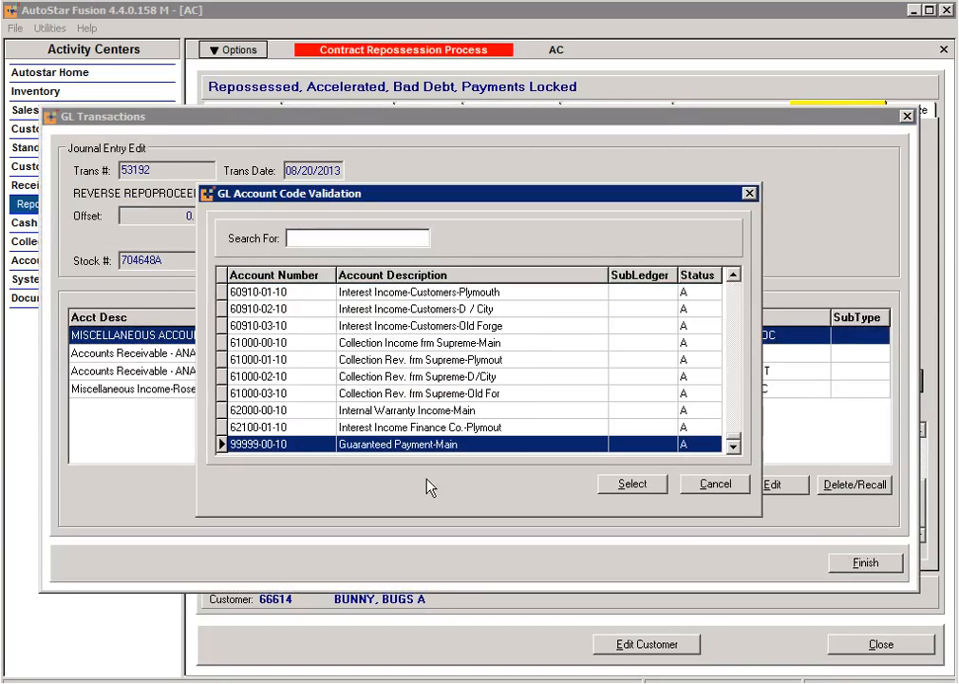
{"action": "left_click", "coordinate": [627, 486]}
{"action": "left_click", "coordinate": [576, 420]}
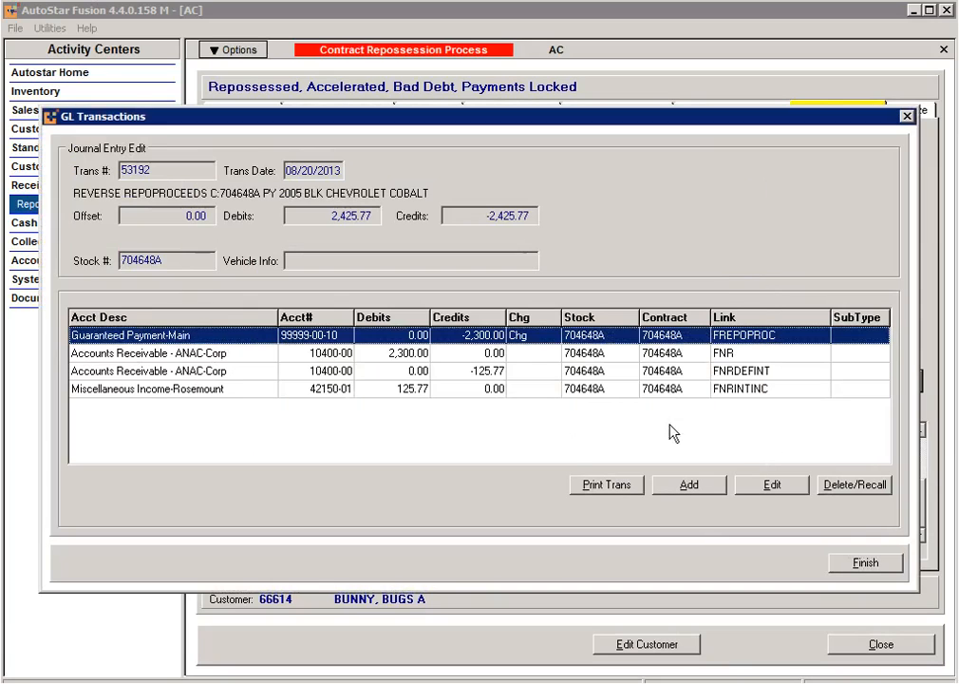
{"action": "left_click", "coordinate": [865, 563]}
{"action": "left_click", "coordinate": [645, 500]}
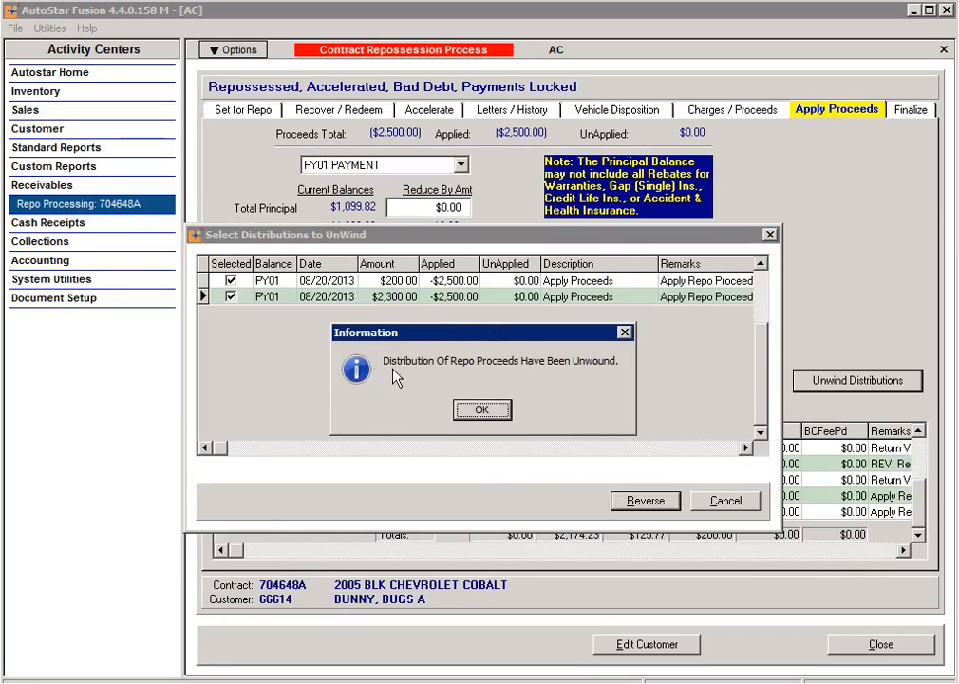
{"action": "left_click", "coordinate": [475, 410]}
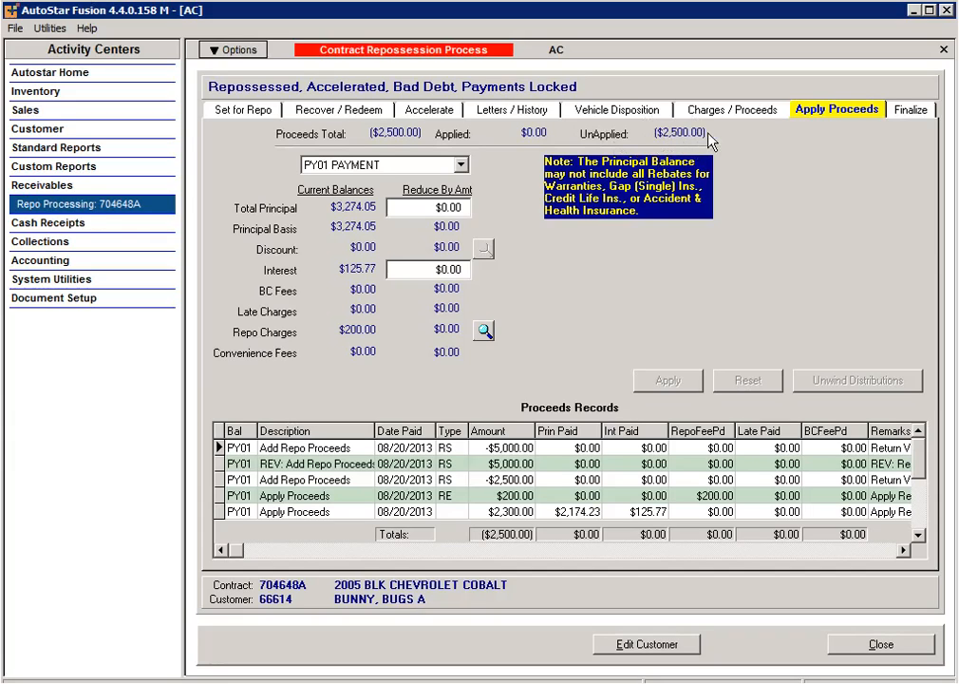
{"action": "left_click", "coordinate": [750, 111]}
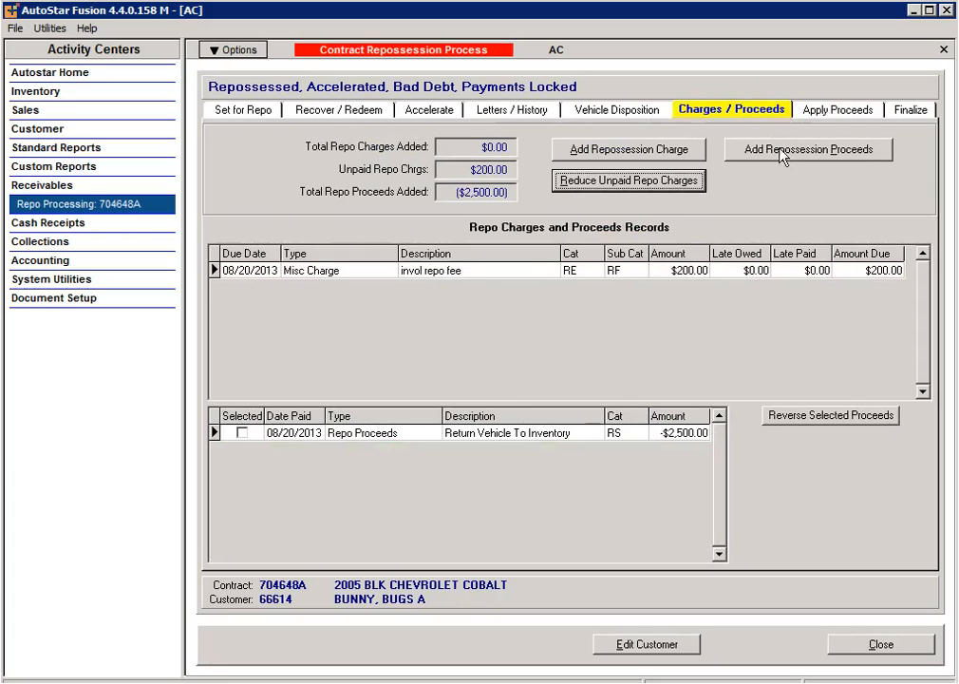
Step: Reverse the $2,500.00 repo proceeds receipt and confirm the reversal
{"action": "left_click", "coordinate": [243, 433]}
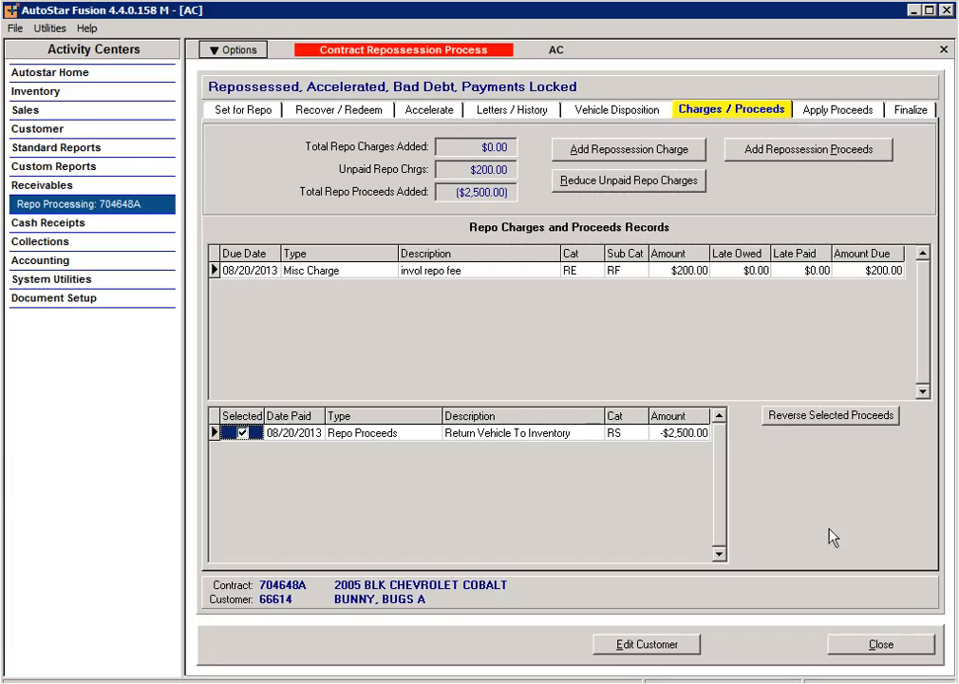
{"action": "left_click", "coordinate": [857, 418]}
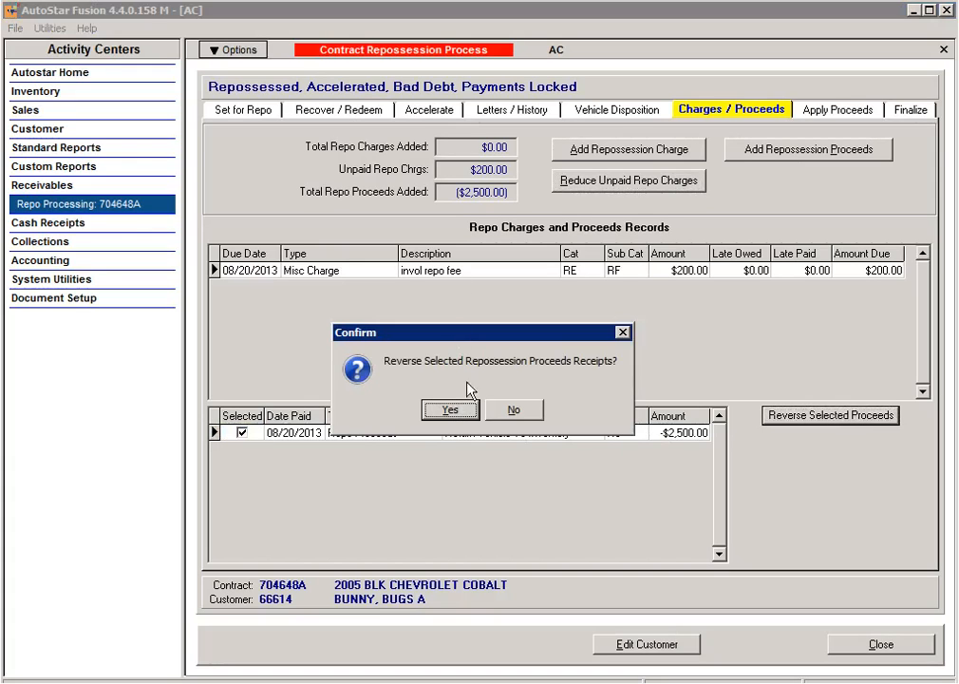
{"action": "left_click", "coordinate": [445, 411]}
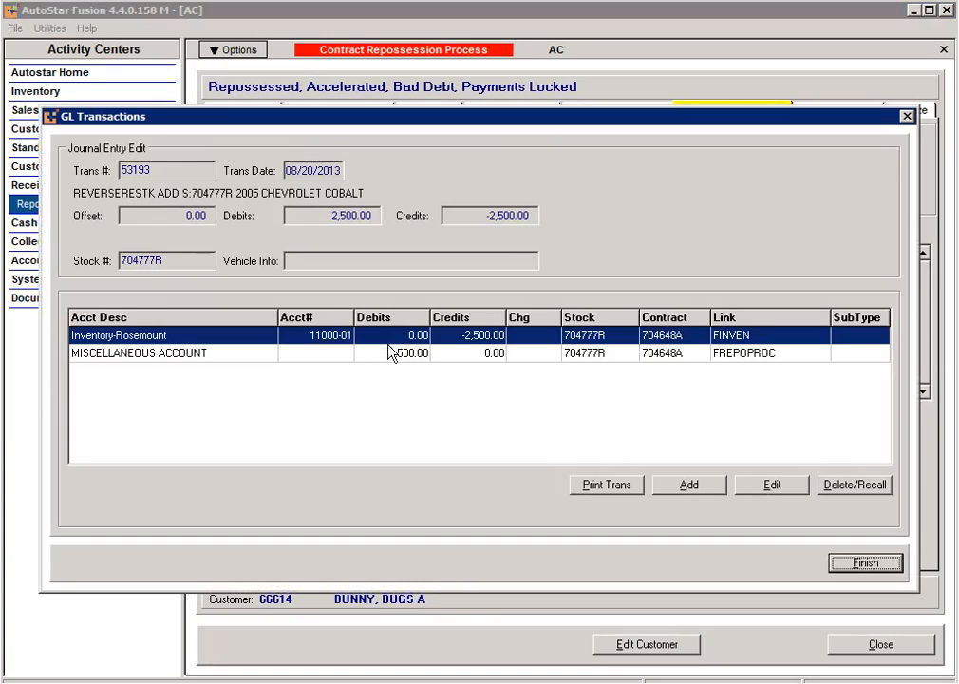
Step: Book the proceeds reversal journal's Miscellaneous line to Guaranteed Payment-Main (99999-00-10)
{"action": "double_click", "coordinate": [306, 355]}
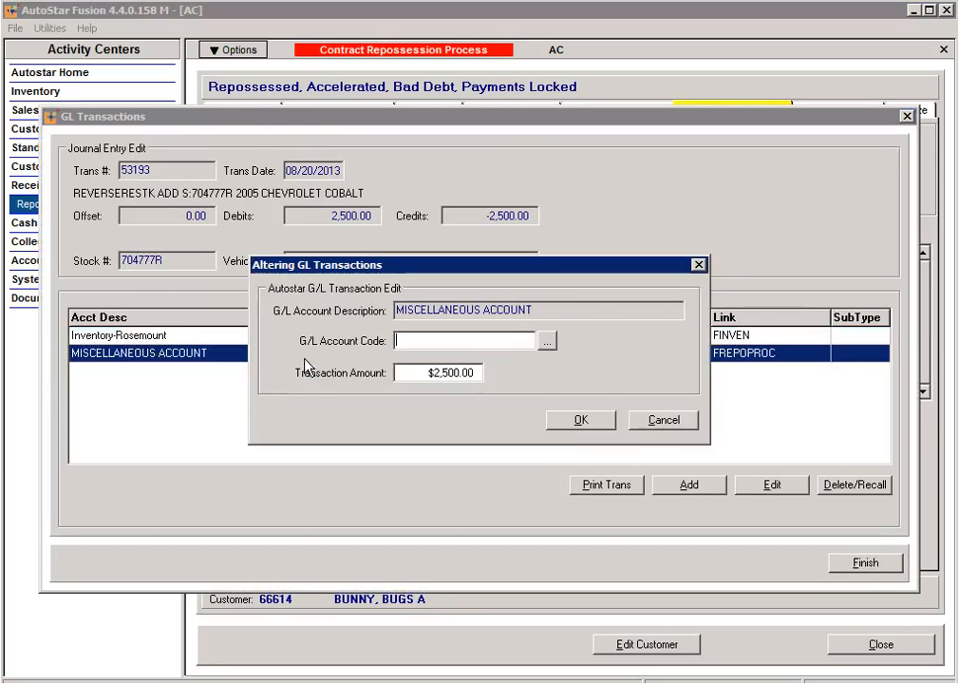
{"action": "left_click", "coordinate": [547, 342]}
{"action": "left_click_drag", "start_coordinate": [733, 284], "coordinate": [735, 454]}
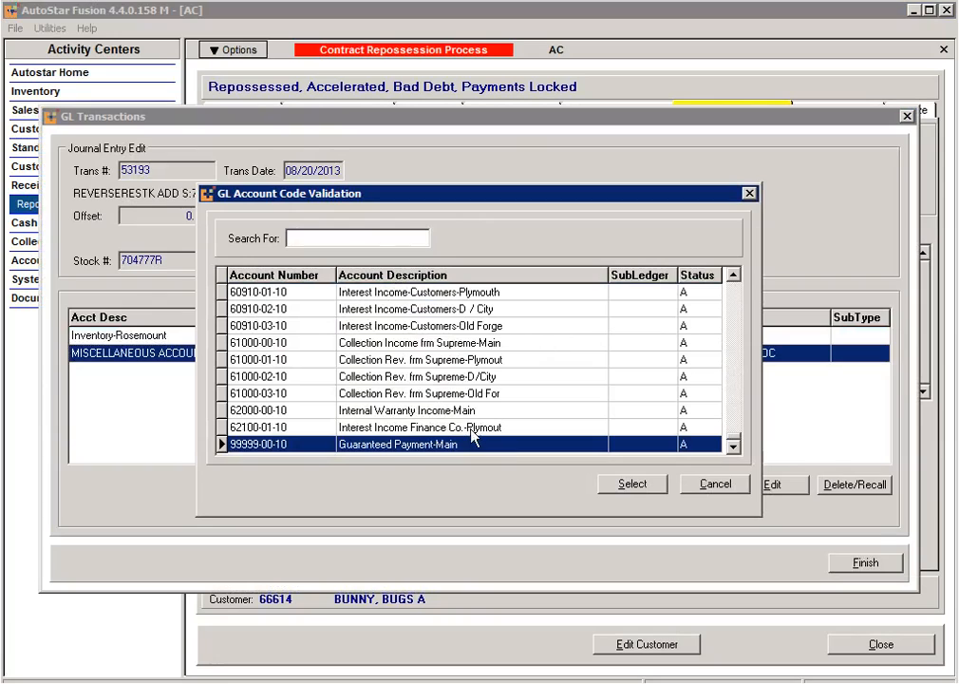
{"action": "left_click", "coordinate": [638, 486]}
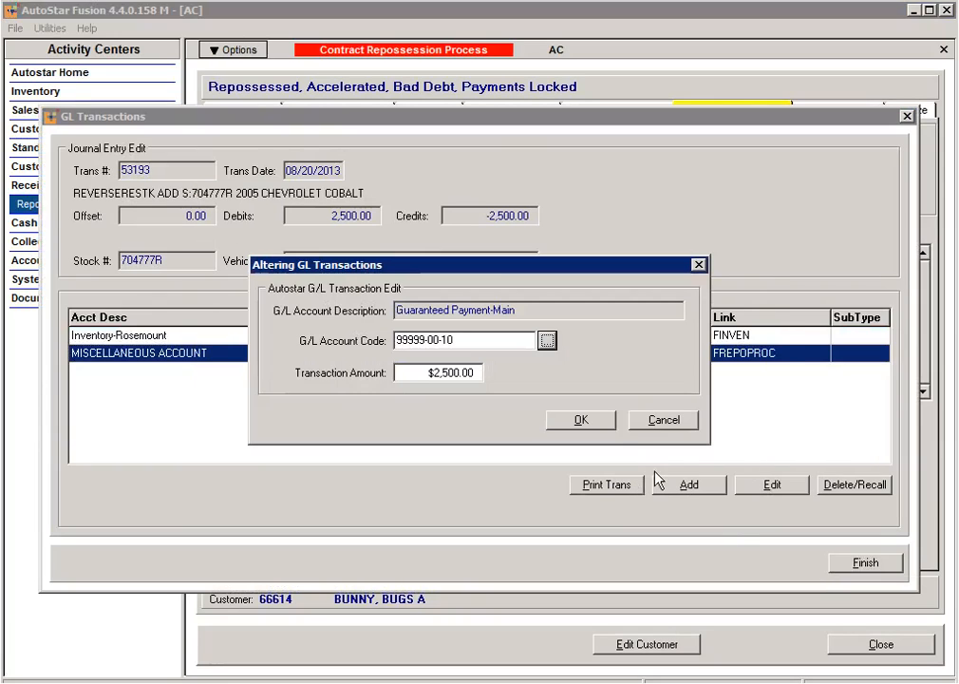
{"action": "left_click", "coordinate": [583, 418]}
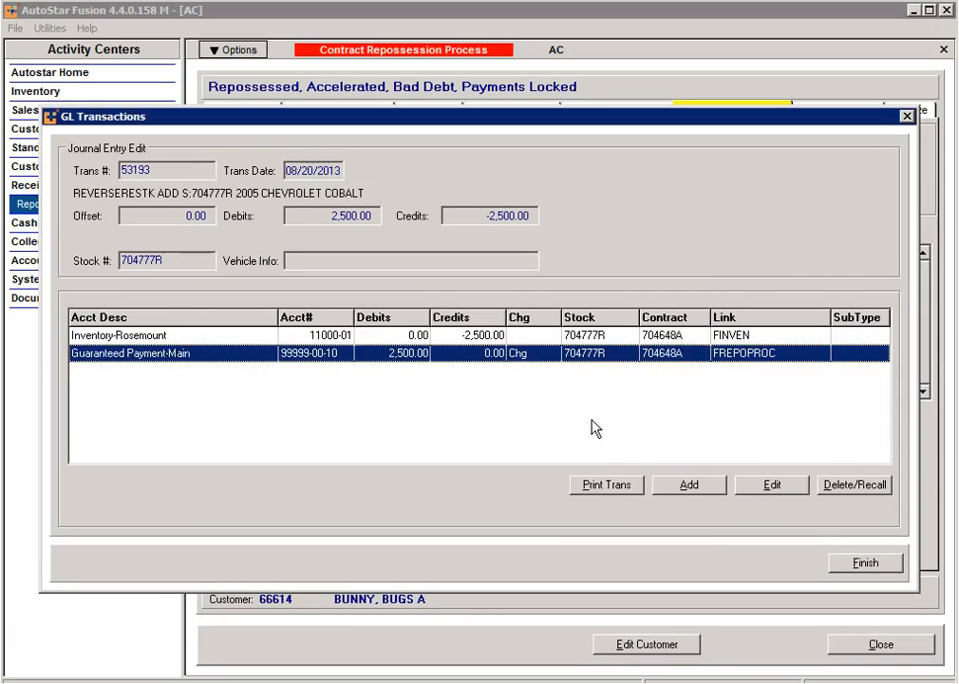
{"action": "left_click", "coordinate": [881, 568]}
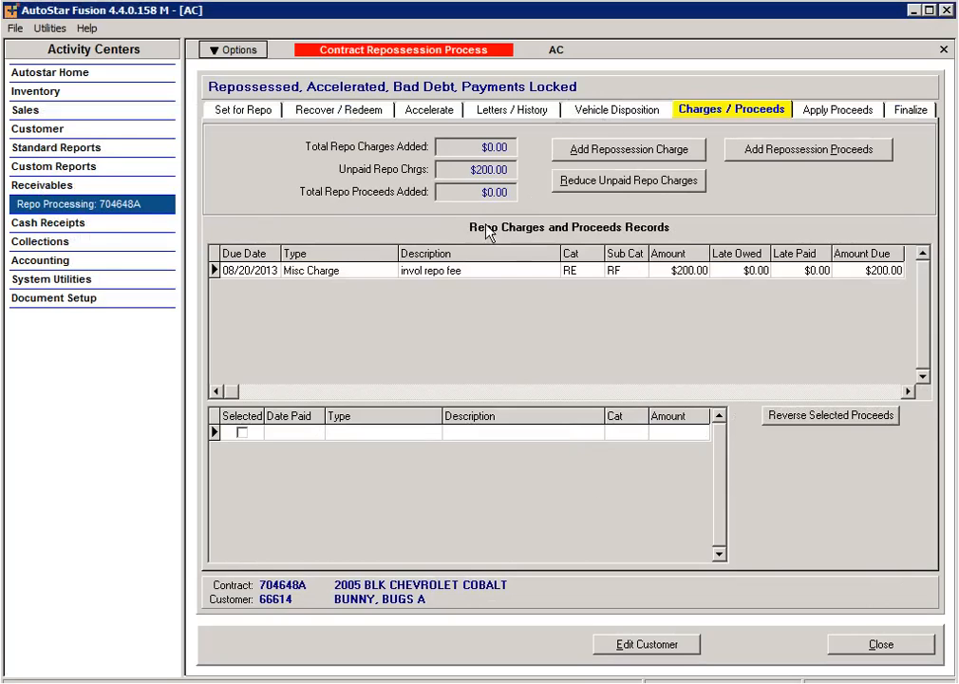
{"action": "left_click", "coordinate": [592, 184]}
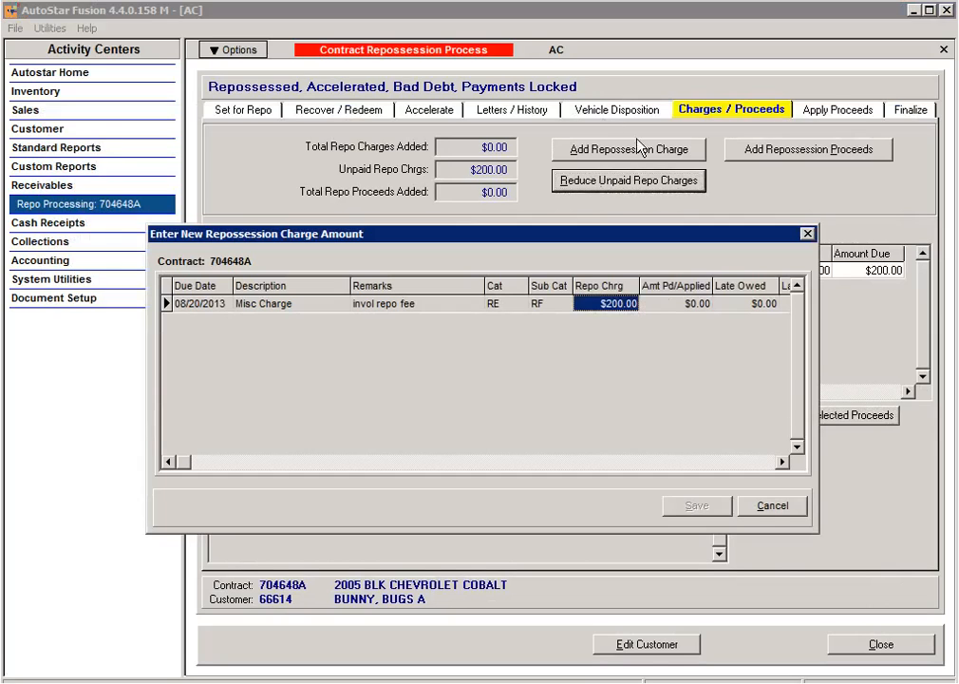
Step: Set the $200.00 invol repo fee to 0.00, confirm its deletion, save, and finish the GL entry
{"action": "type", "text": "0.00"}
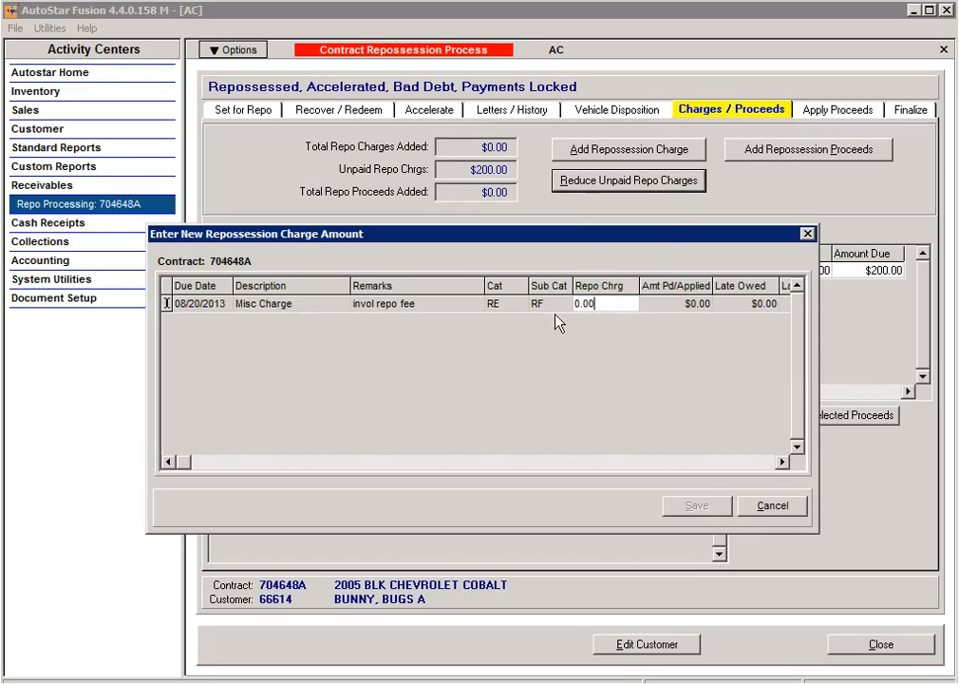
{"action": "key", "text": "Tab"}
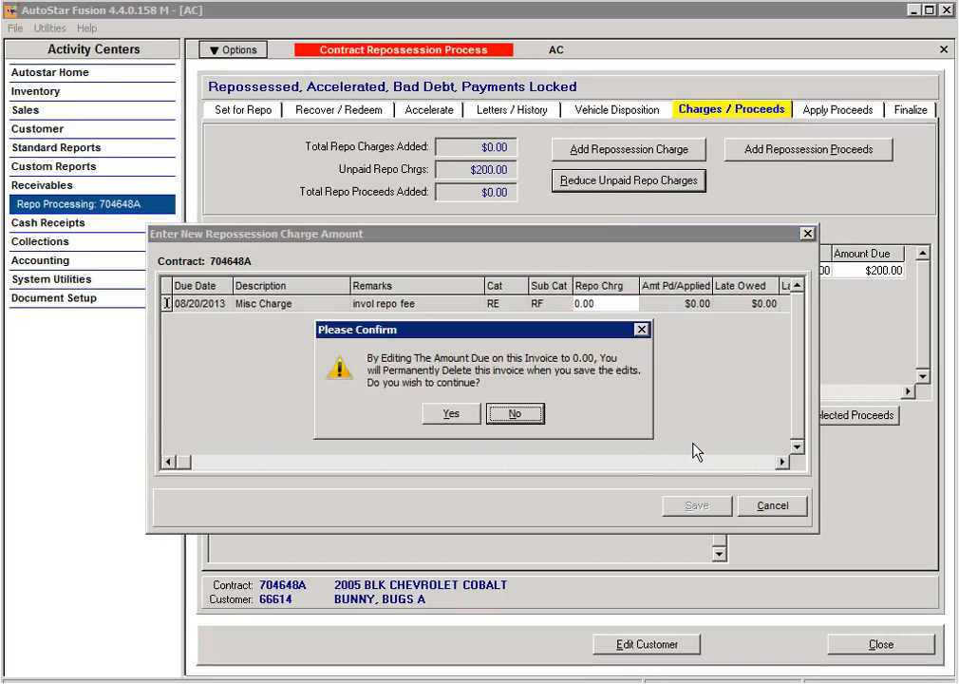
{"action": "left_click", "coordinate": [451, 415]}
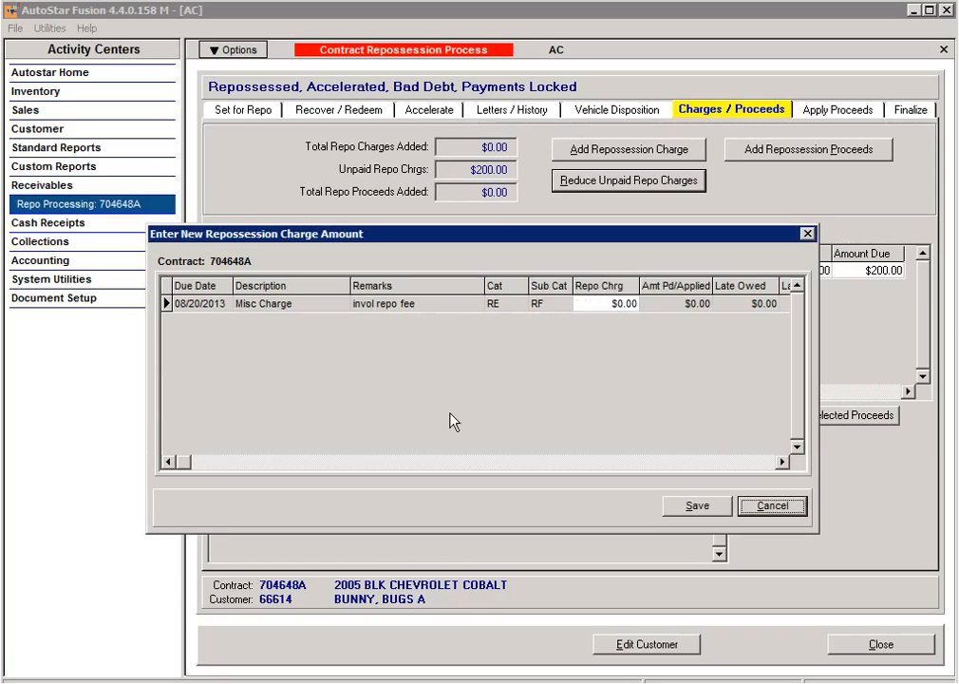
{"action": "left_click", "coordinate": [692, 508]}
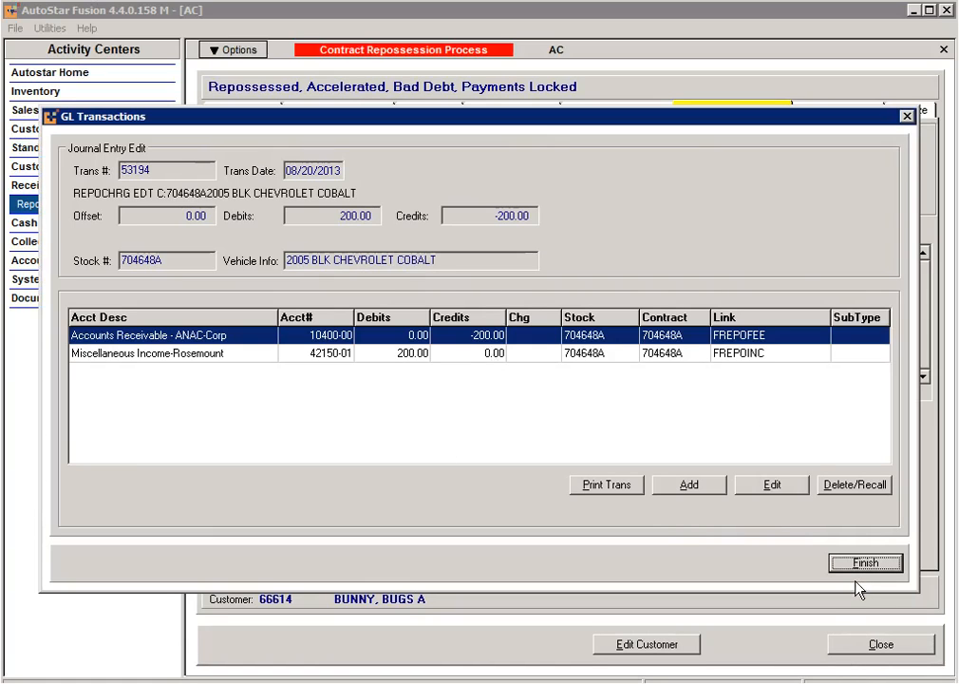
{"action": "left_click", "coordinate": [865, 562]}
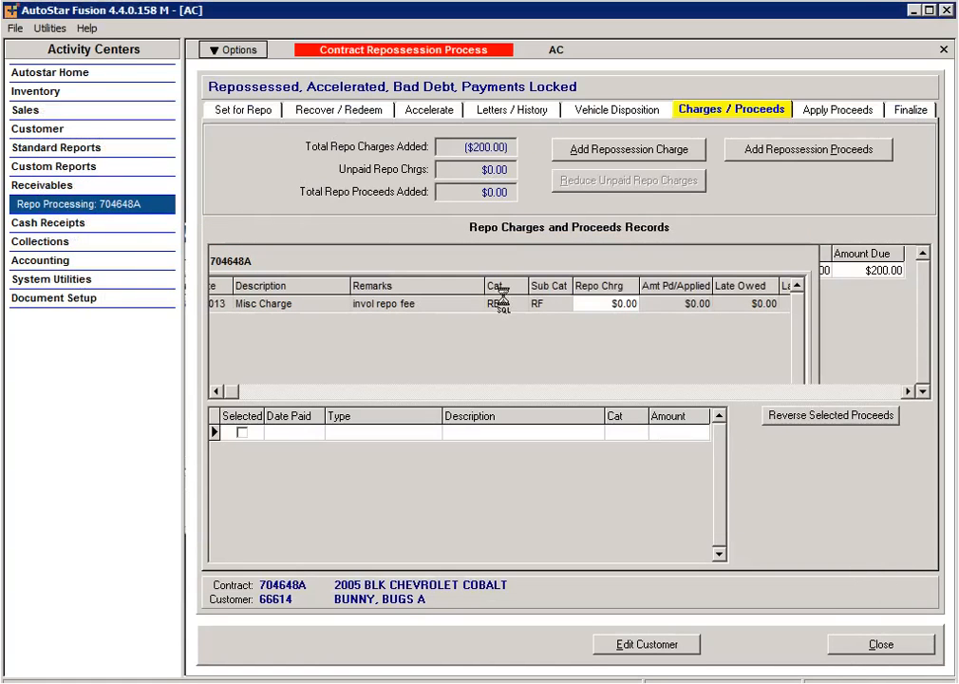
{"action": "left_click", "coordinate": [596, 110]}
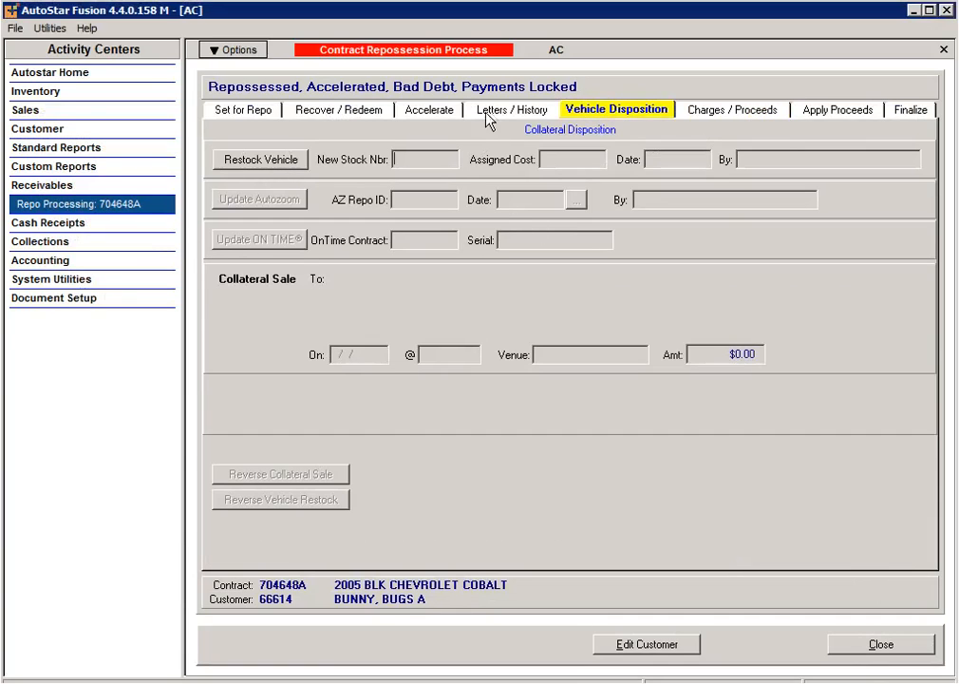
{"action": "left_click", "coordinate": [429, 111]}
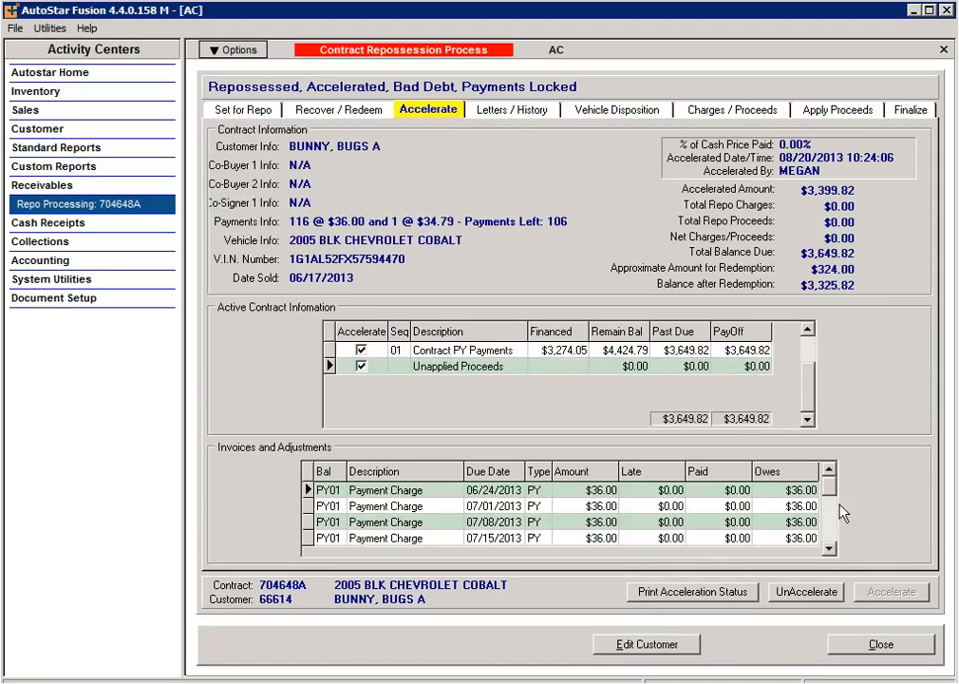
{"action": "left_click", "coordinate": [788, 593]}
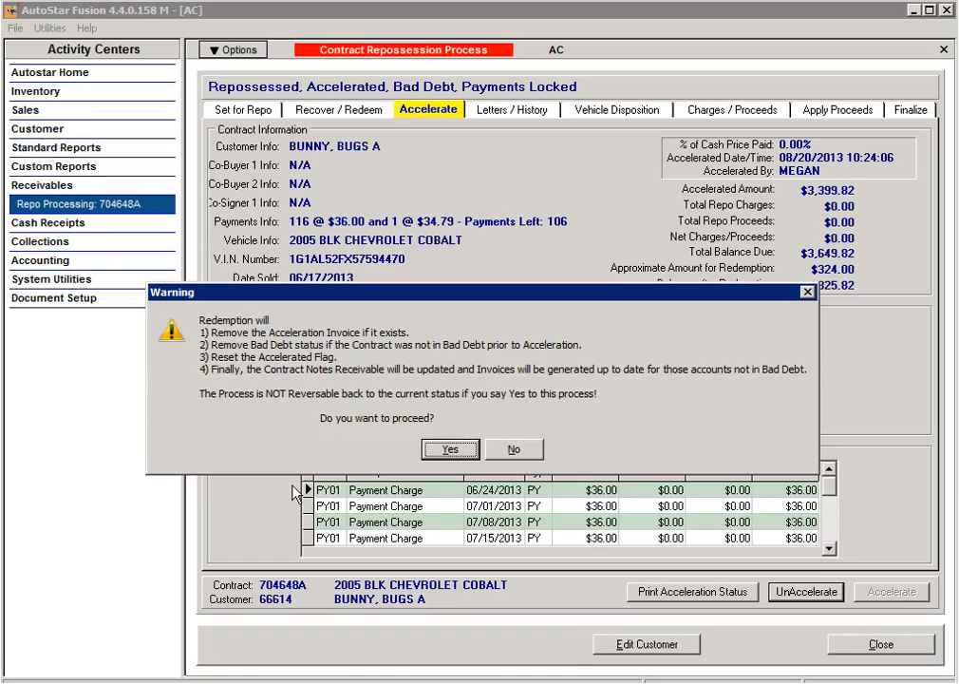
{"action": "left_click", "coordinate": [446, 450]}
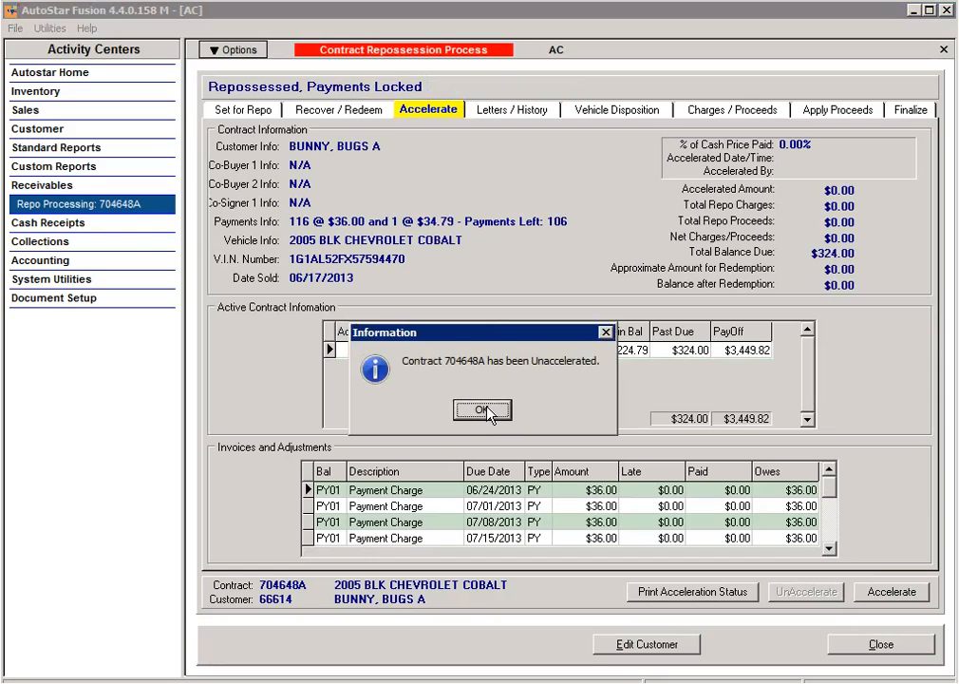
{"action": "left_click", "coordinate": [482, 411]}
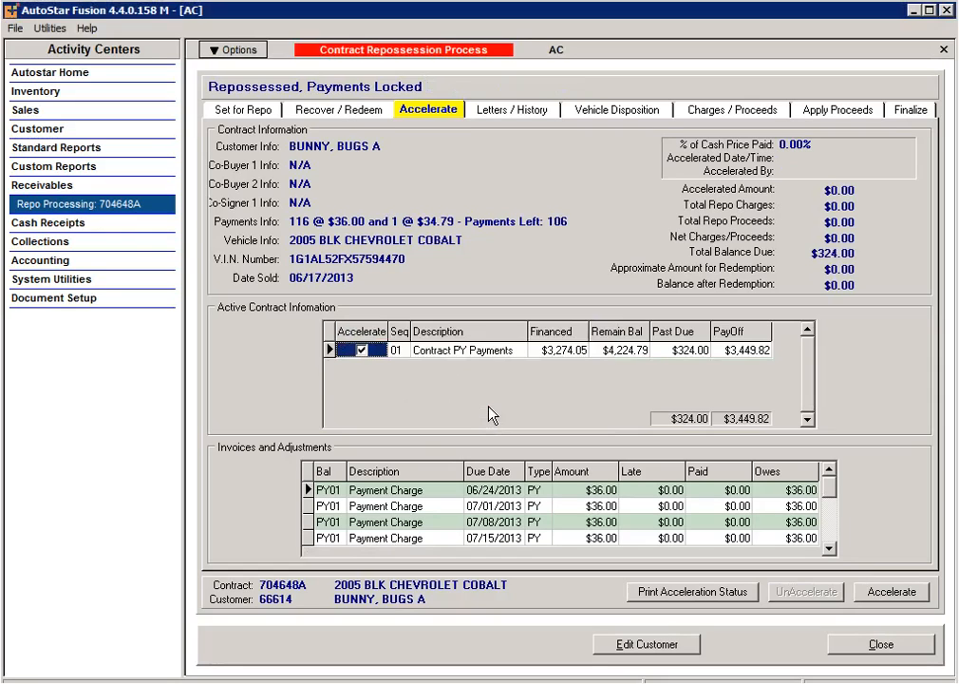
{"action": "left_click", "coordinate": [338, 109]}
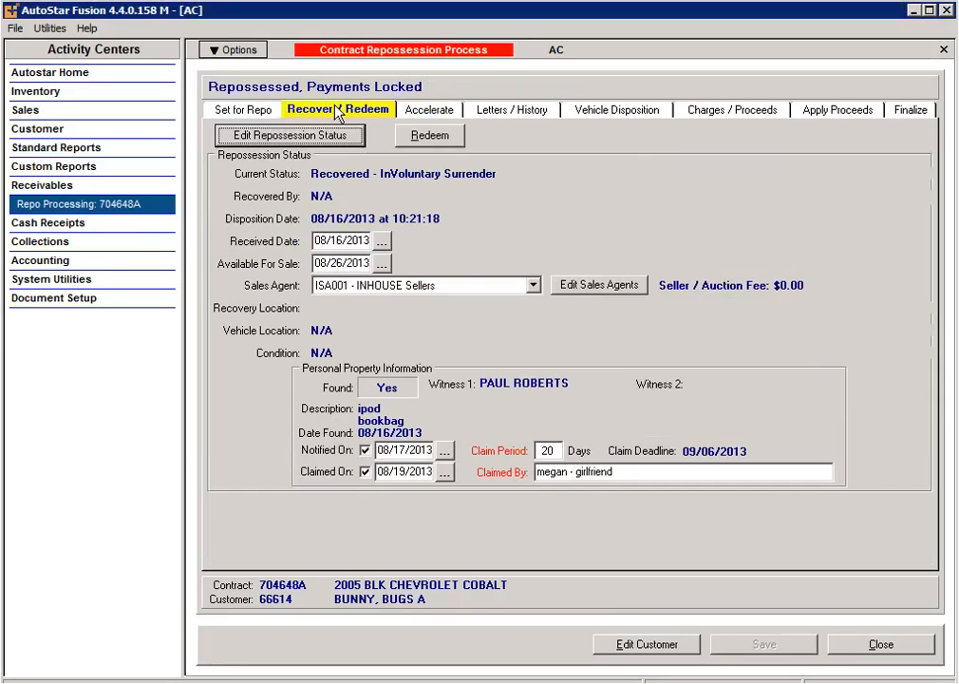
{"action": "left_click", "coordinate": [432, 136]}
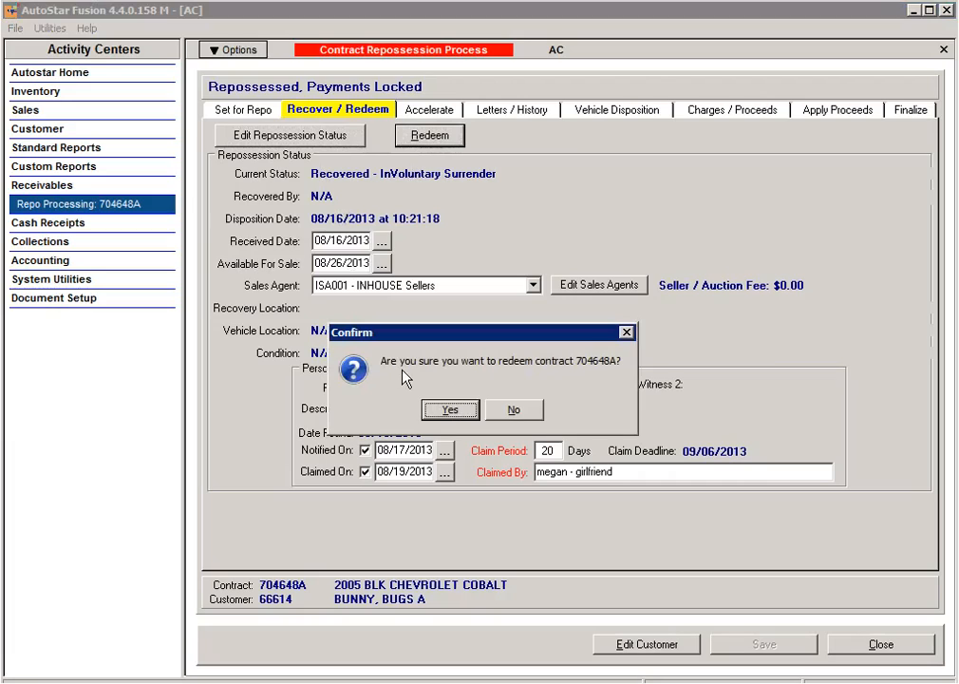
{"action": "left_click", "coordinate": [453, 406]}
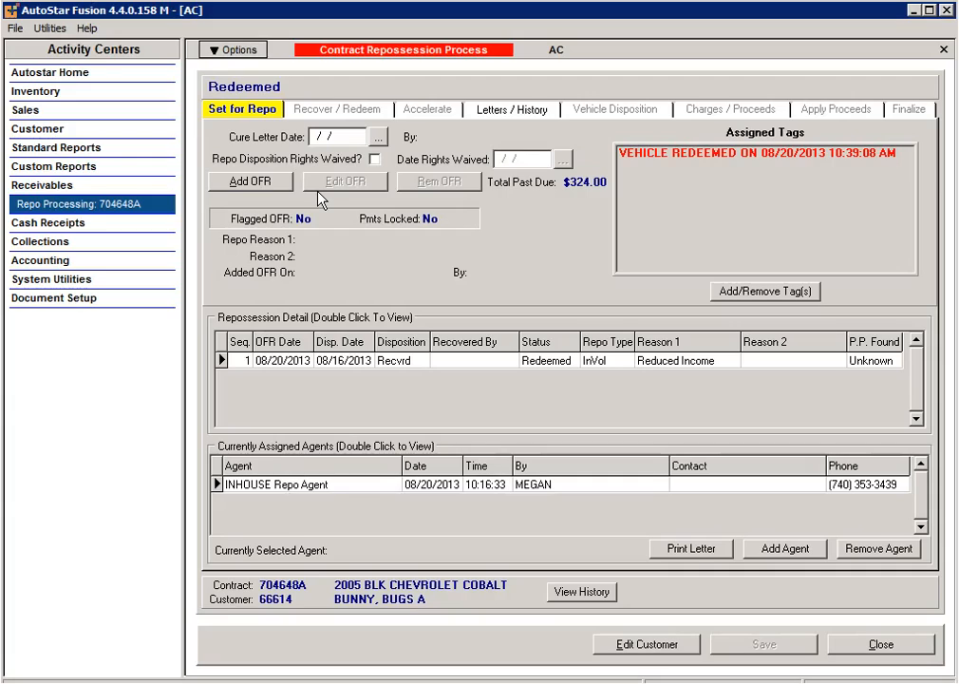
{"action": "left_click", "coordinate": [236, 53]}
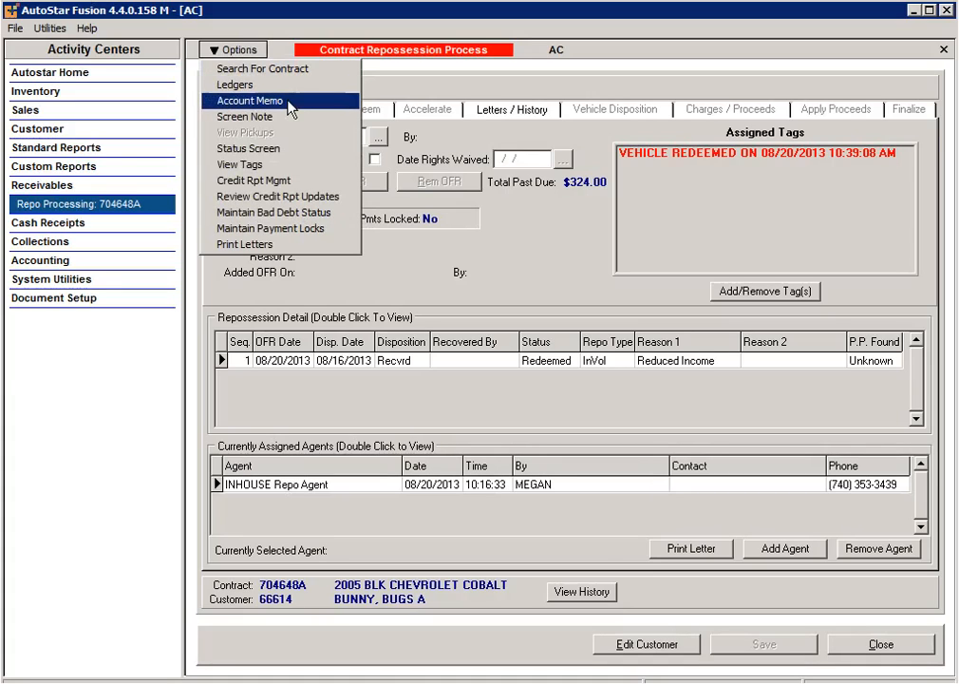
{"action": "left_click", "coordinate": [340, 185]}
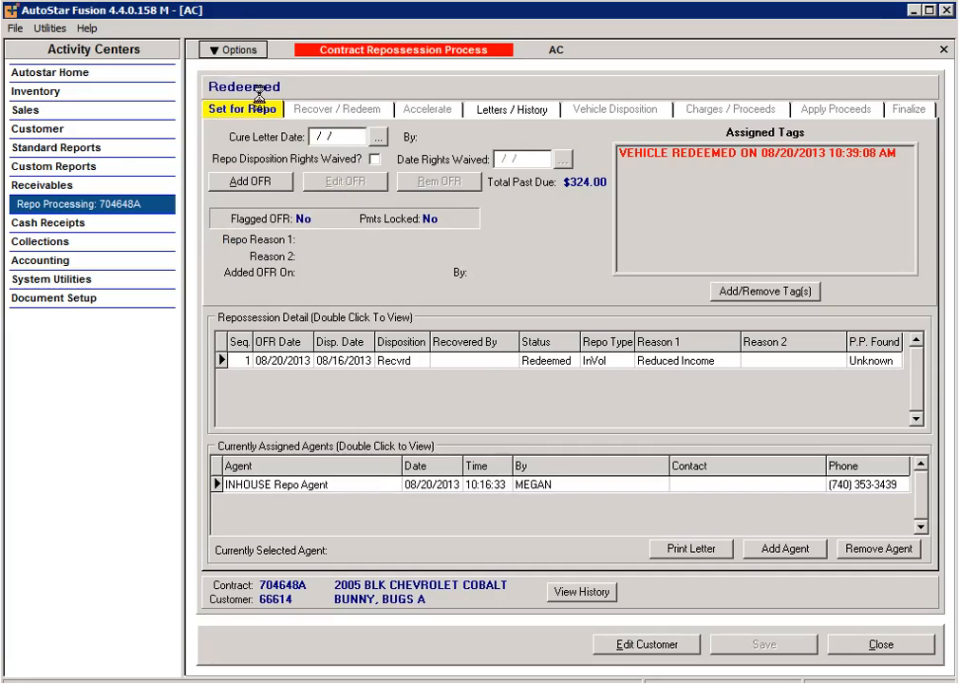
{"action": "left_click", "coordinate": [624, 443]}
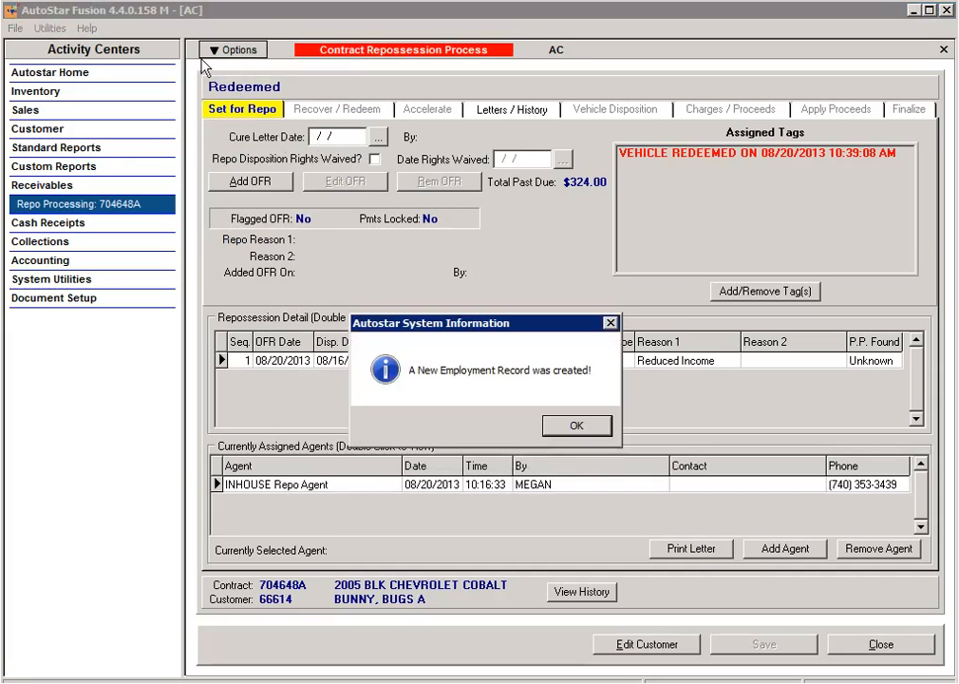
{"action": "left_click", "coordinate": [575, 426]}
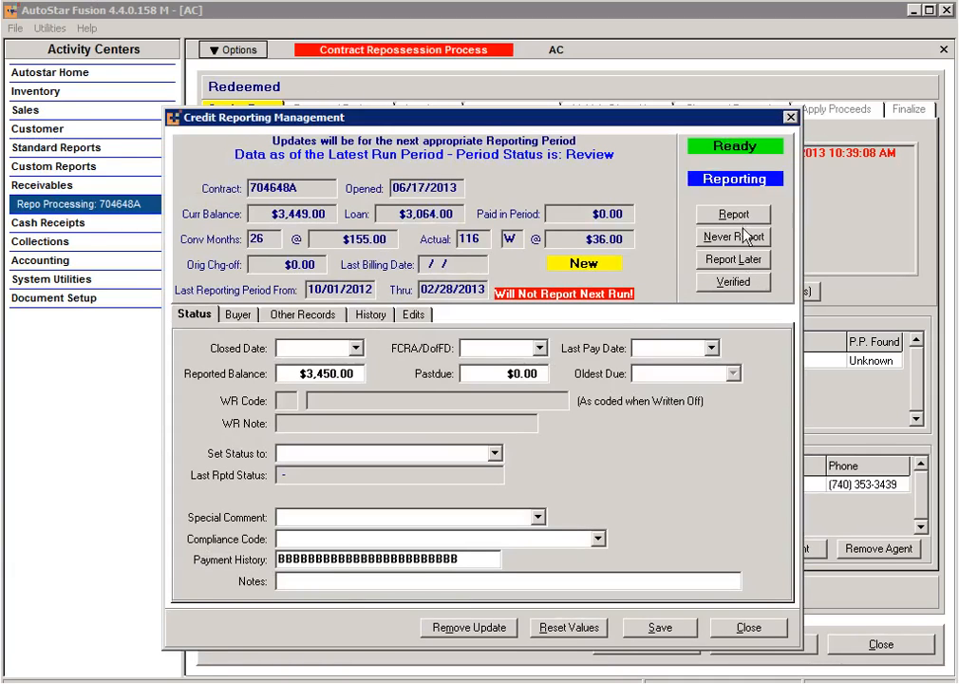
{"action": "left_click", "coordinate": [740, 630]}
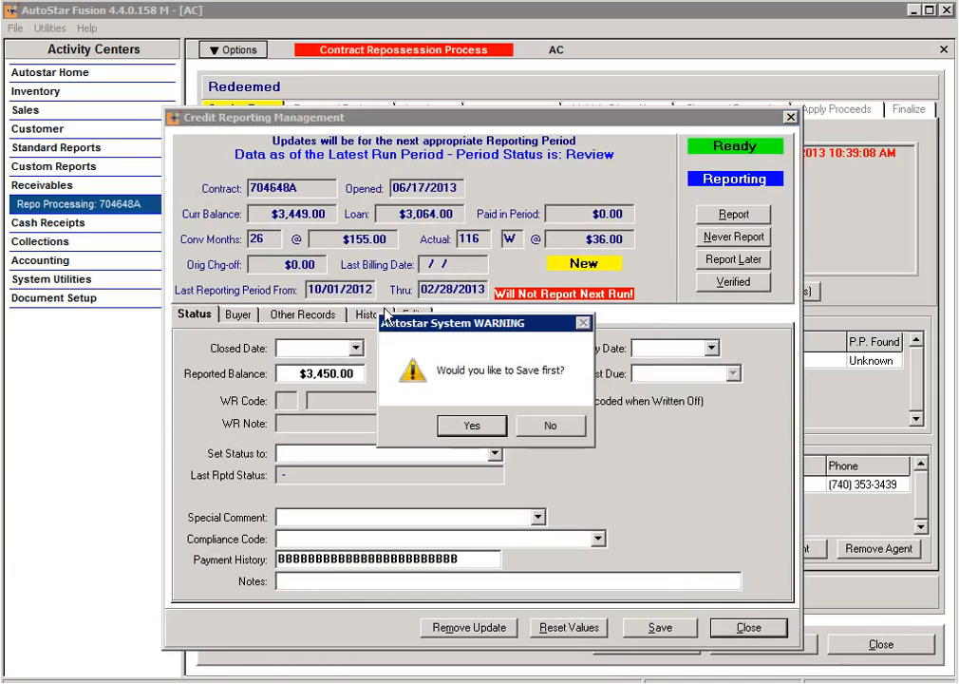
{"action": "left_click", "coordinate": [553, 426]}
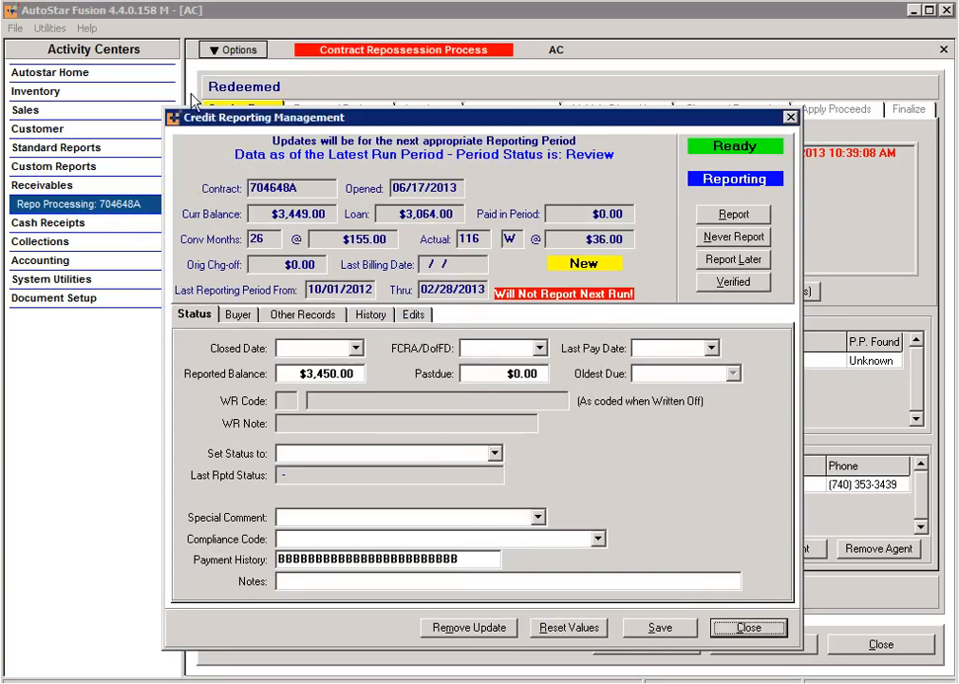
{"action": "left_click", "coordinate": [228, 52]}
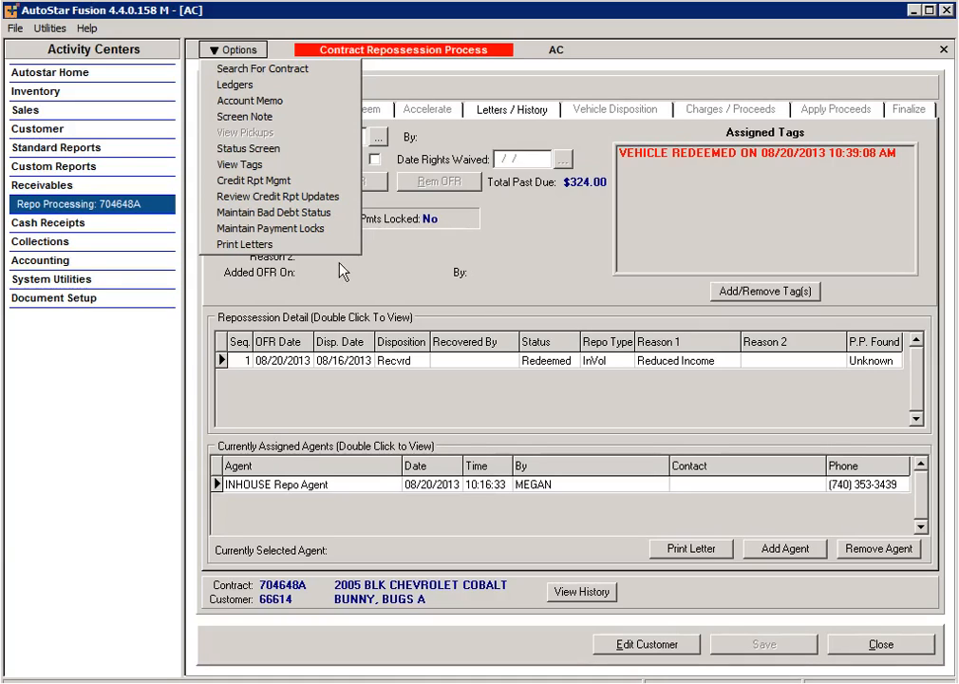
{"action": "left_click", "coordinate": [260, 44]}
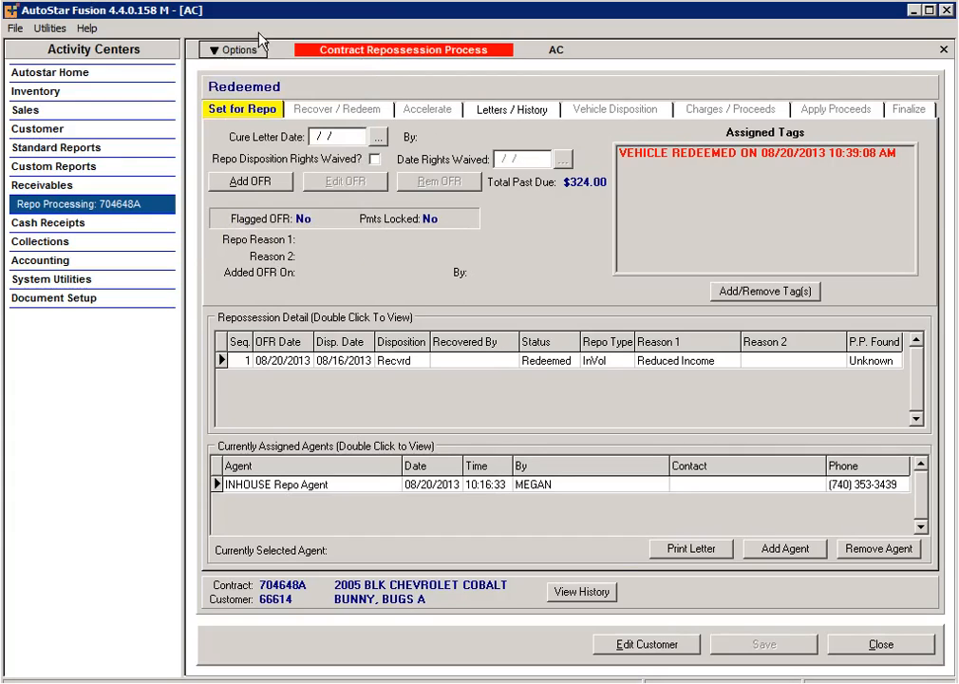
Step: Close the Repo Processing form, declining the credit reporting update
{"action": "left_click", "coordinate": [866, 643]}
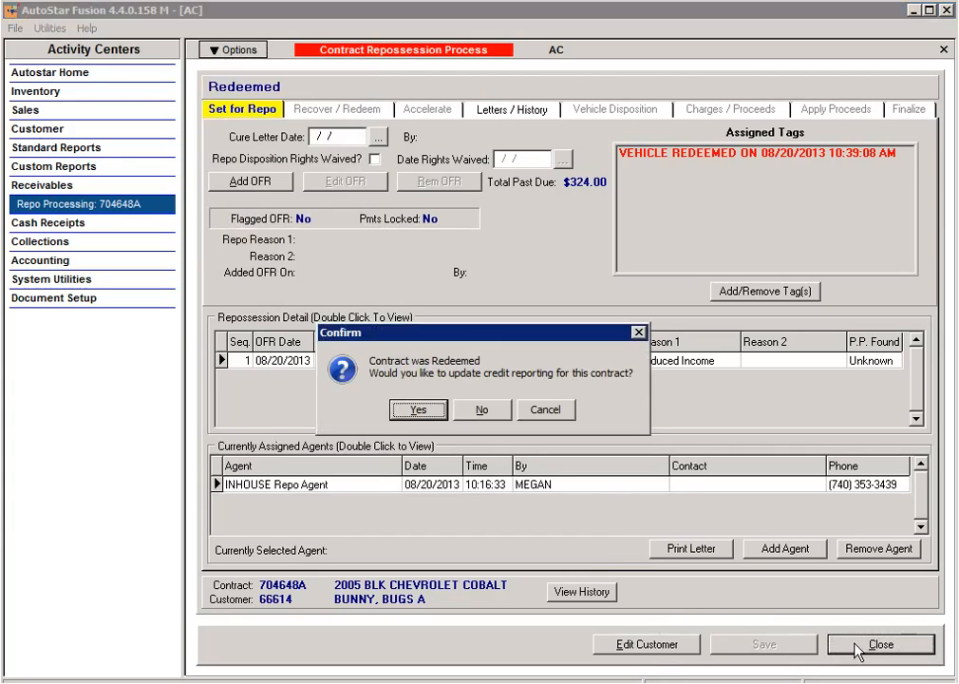
{"action": "left_click", "coordinate": [482, 412]}
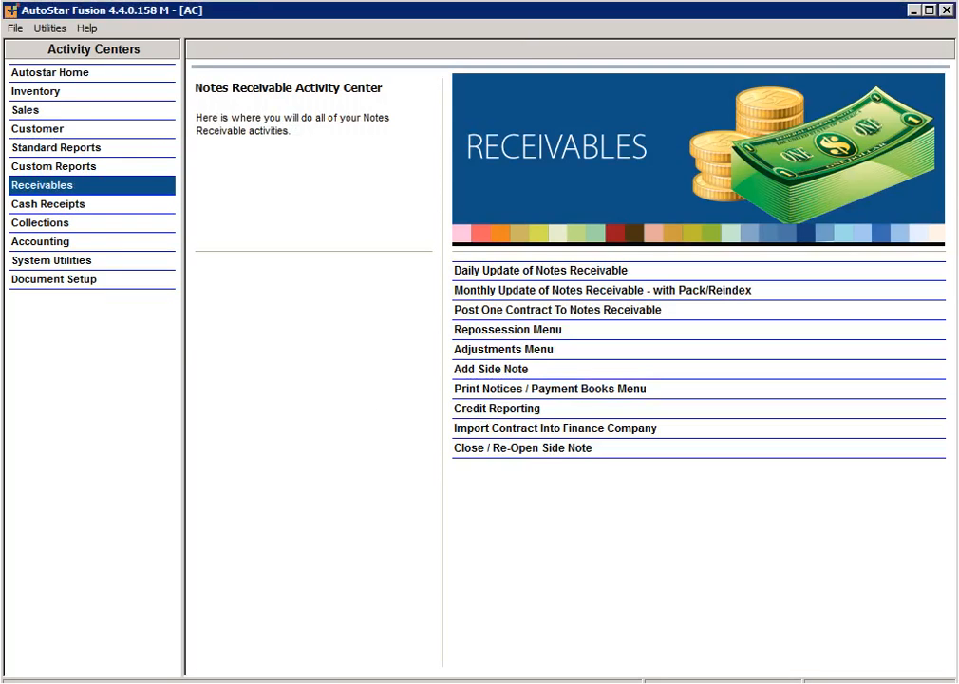